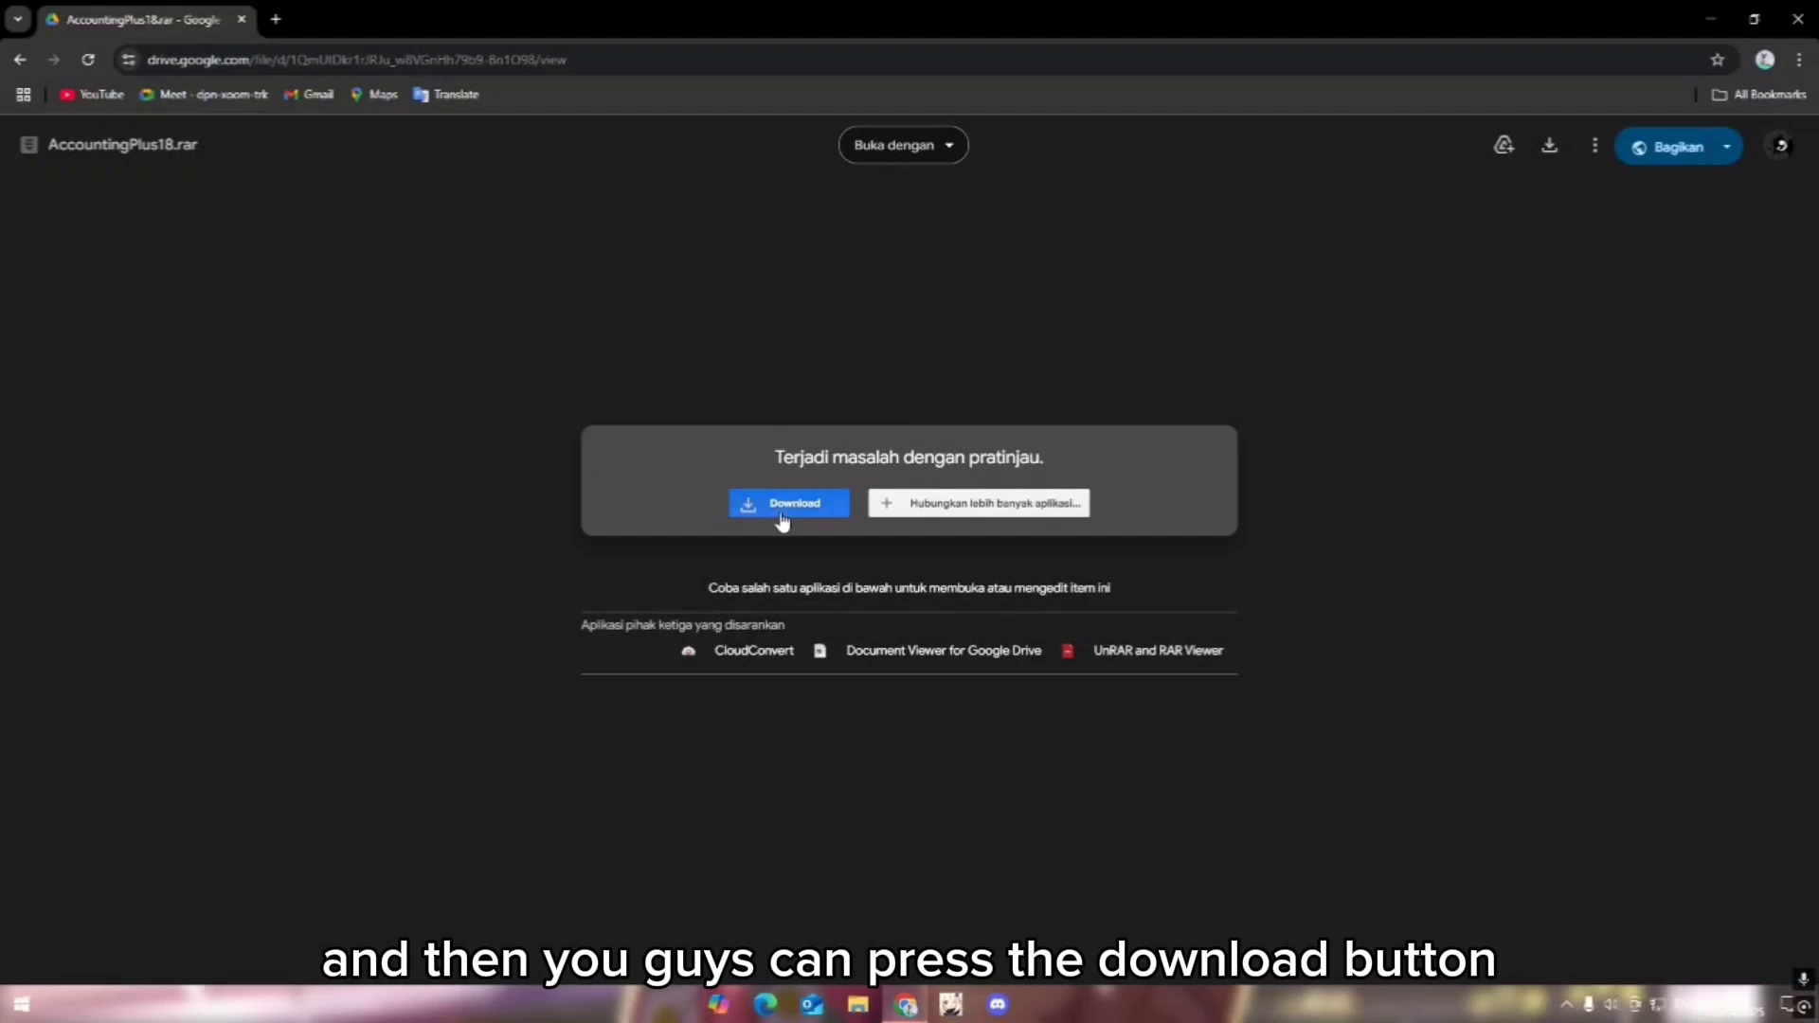
left_click(781, 510)
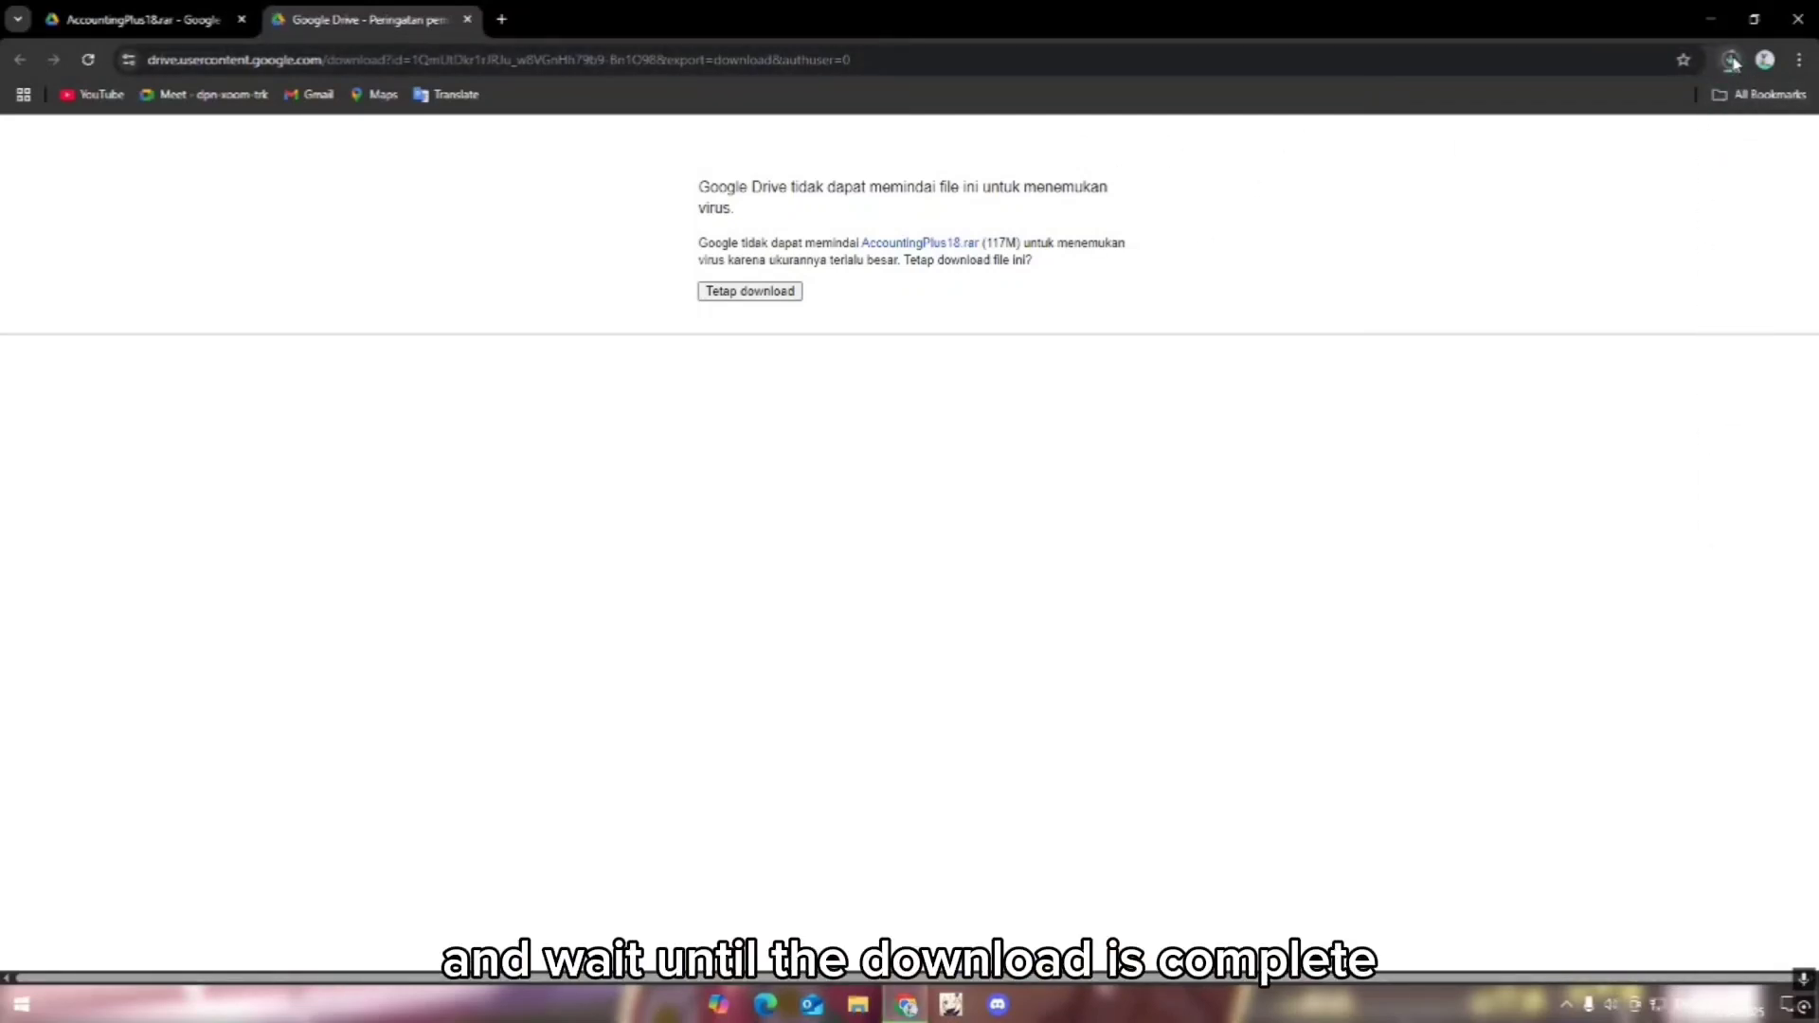
left_click(1732, 60)
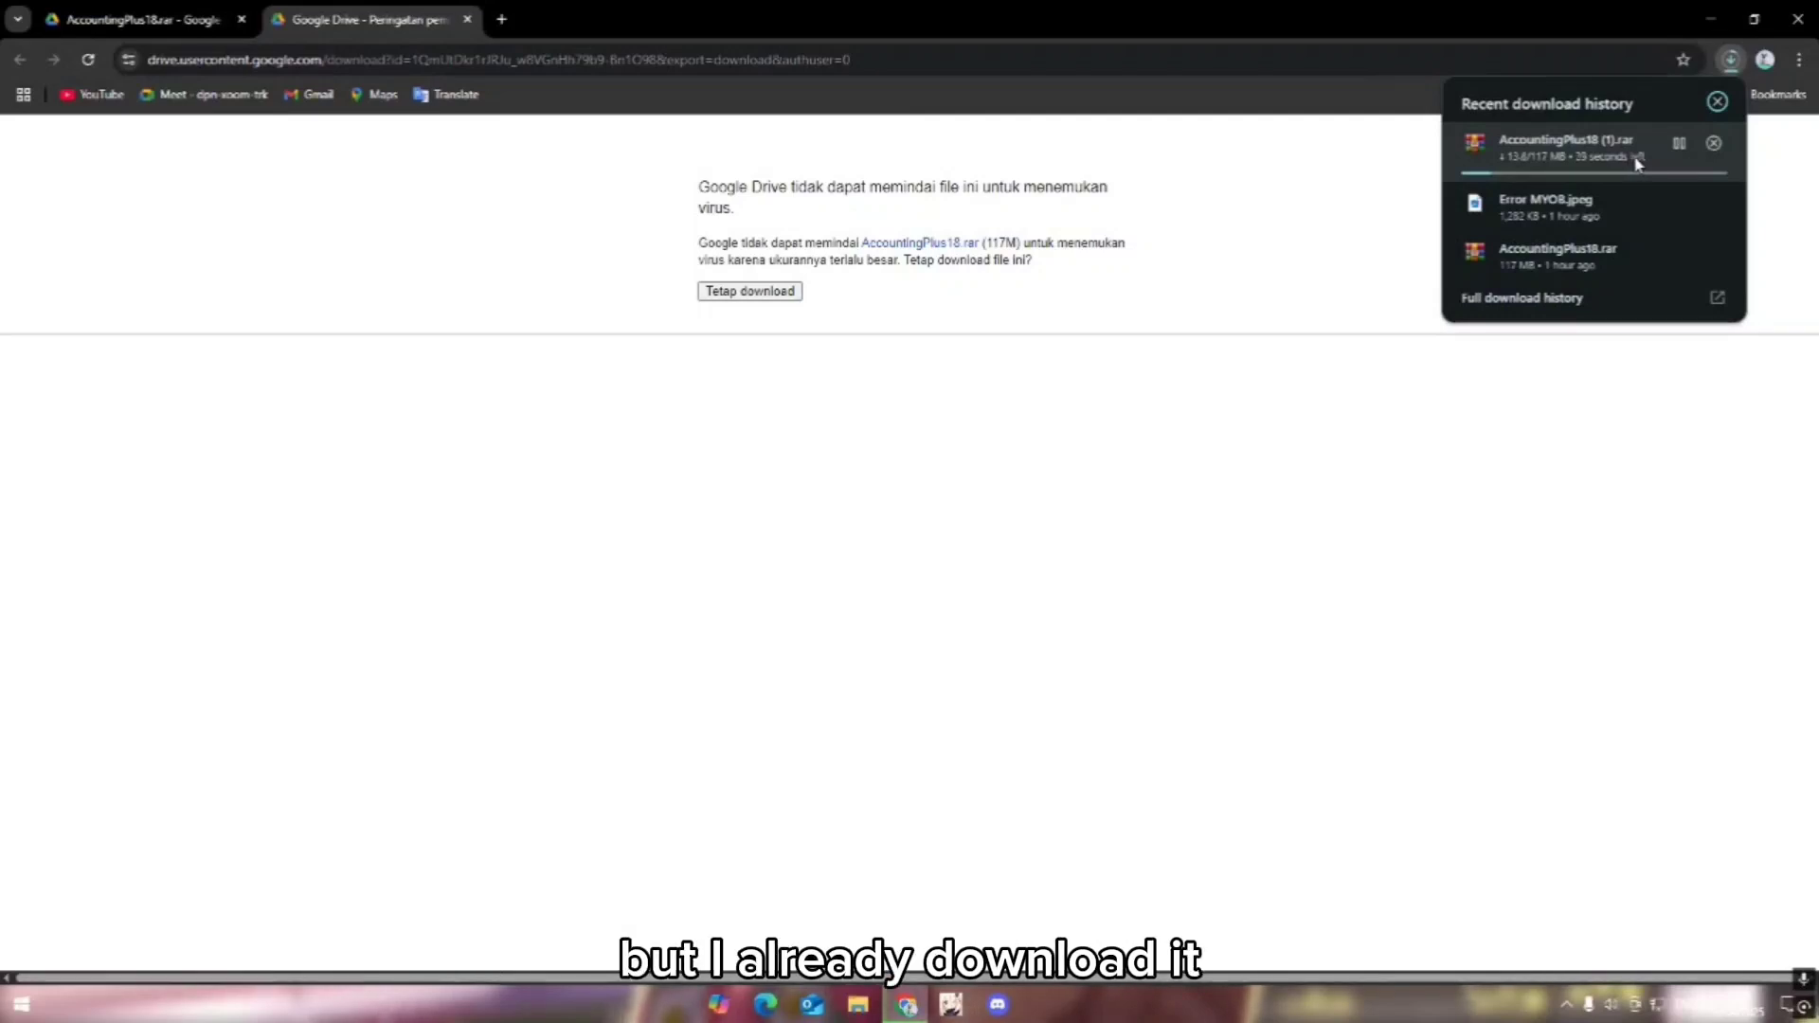
left_click(1714, 147)
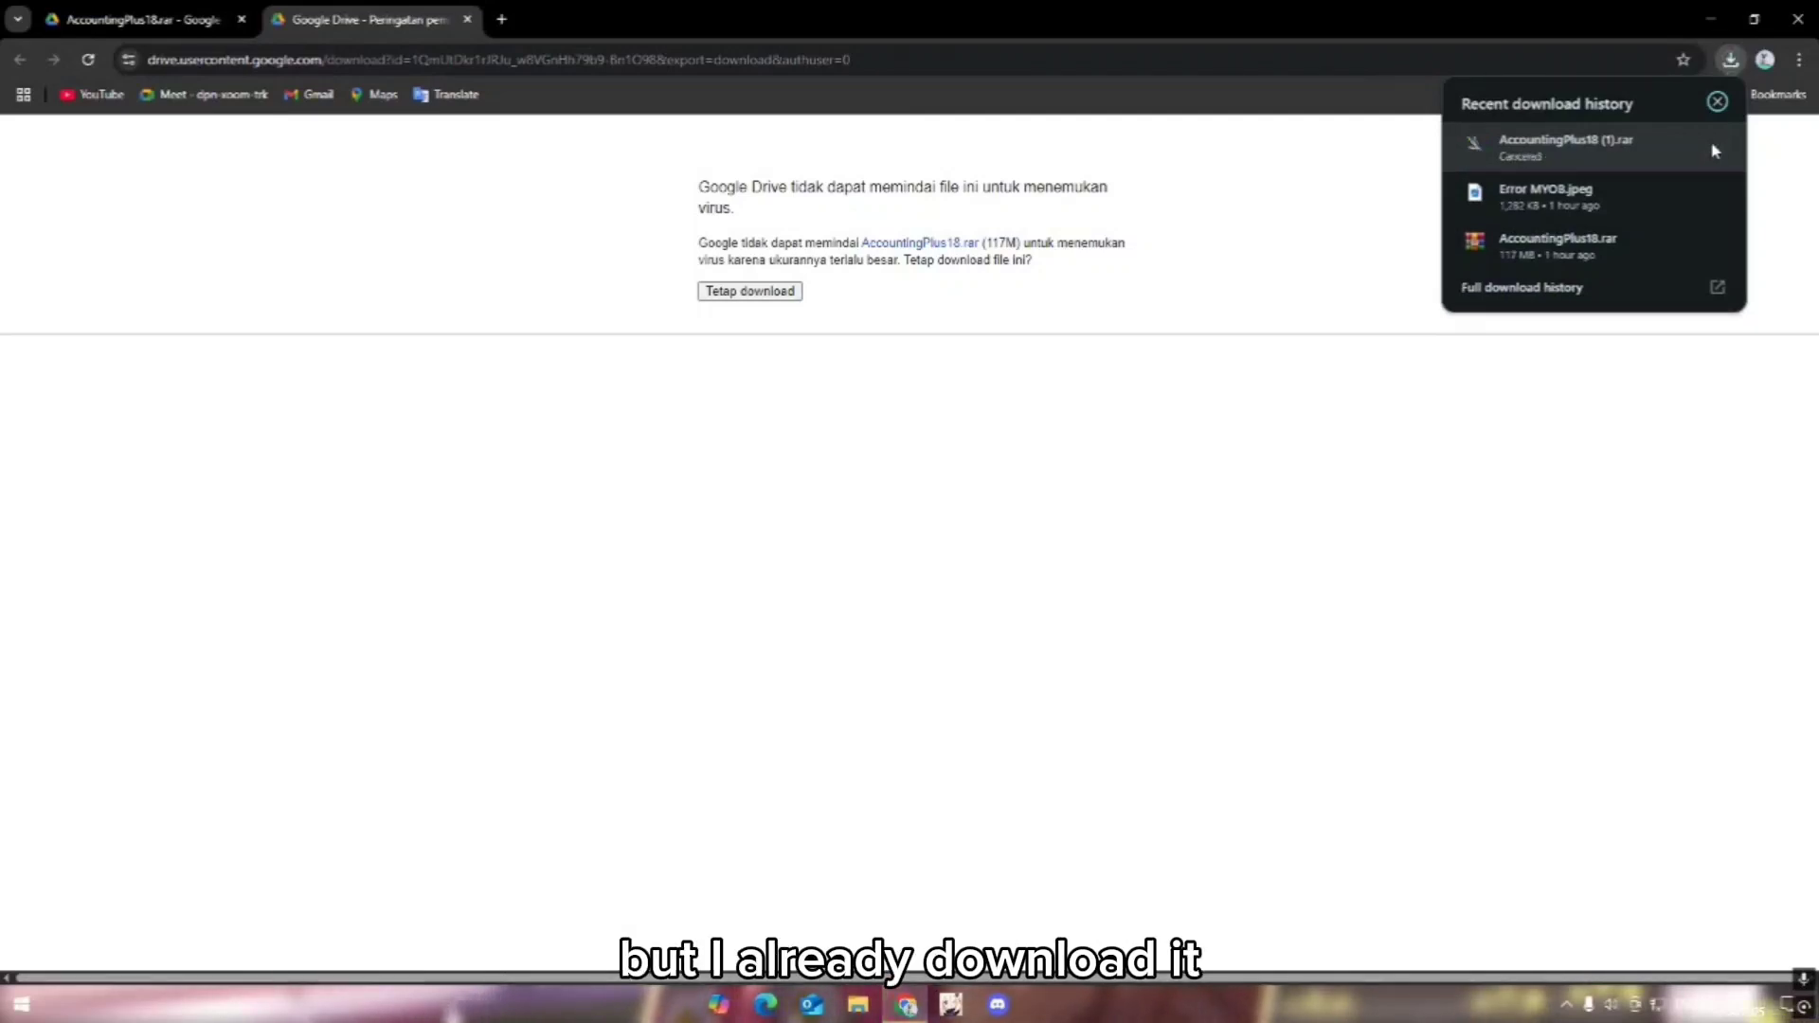
left_click(1328, 208)
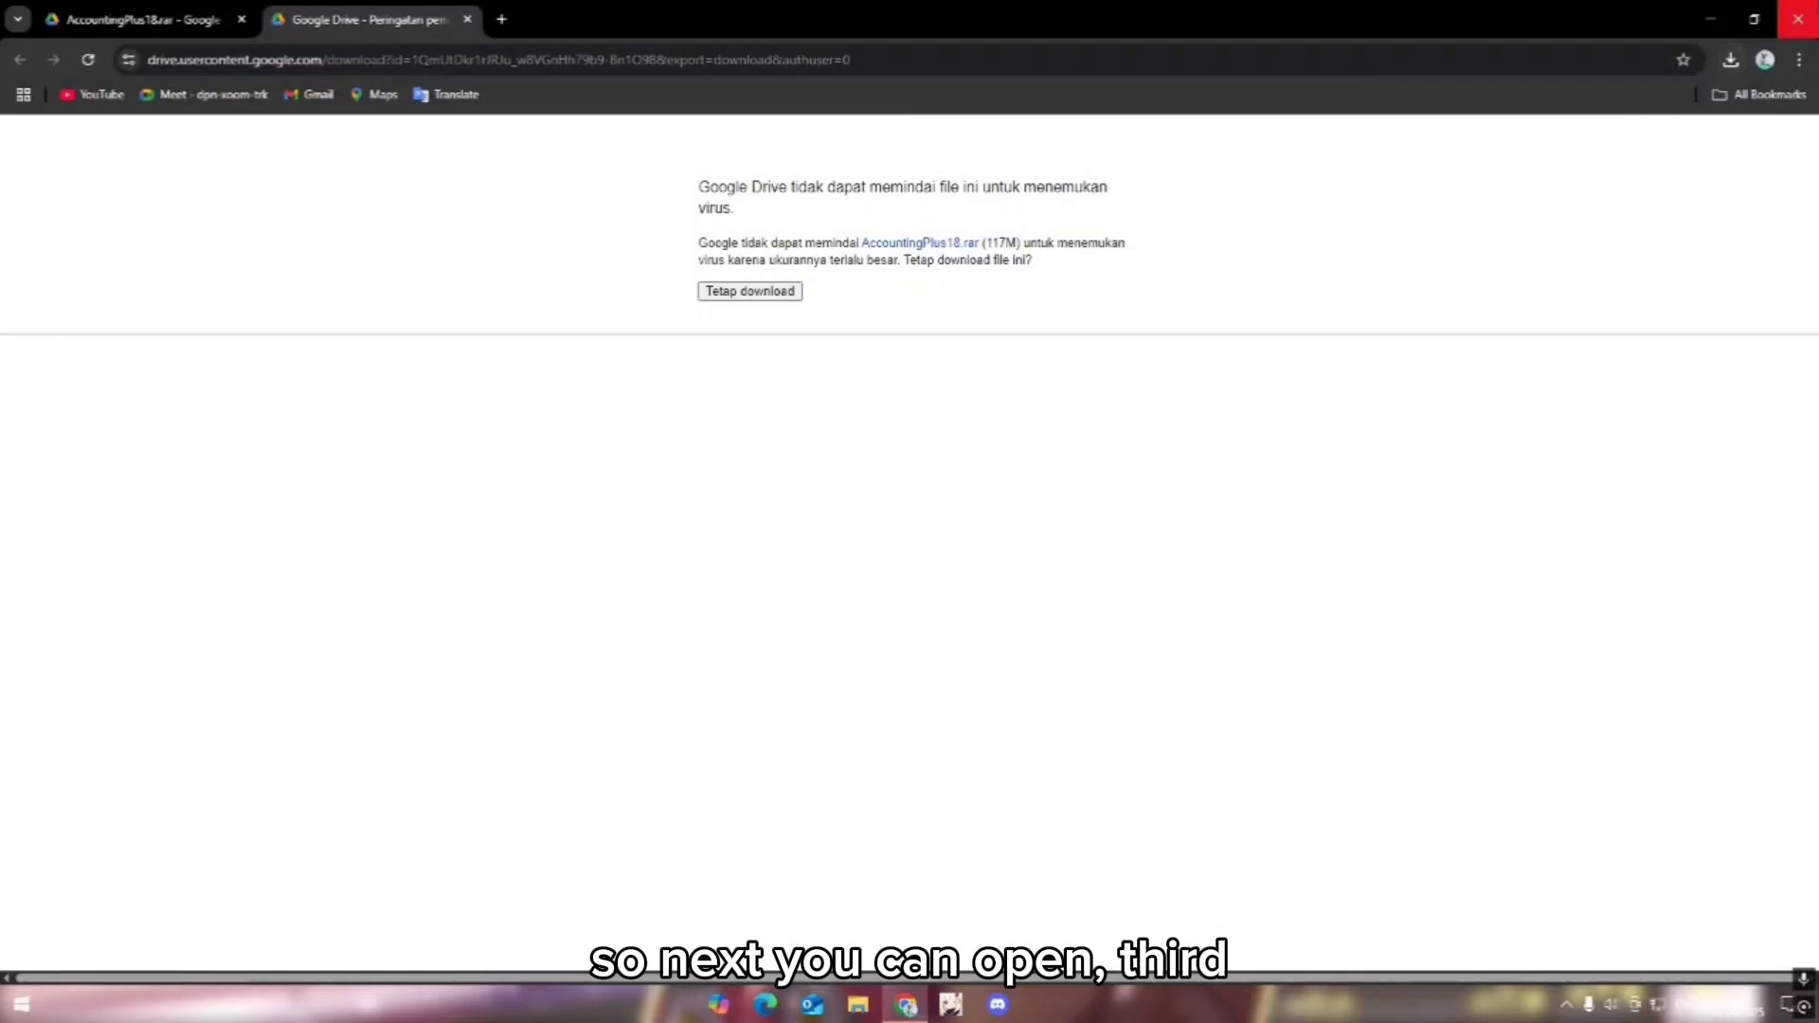
Close the browser and open the Download folder of New Volume (F:) in File Explorer
left_click(1798, 19)
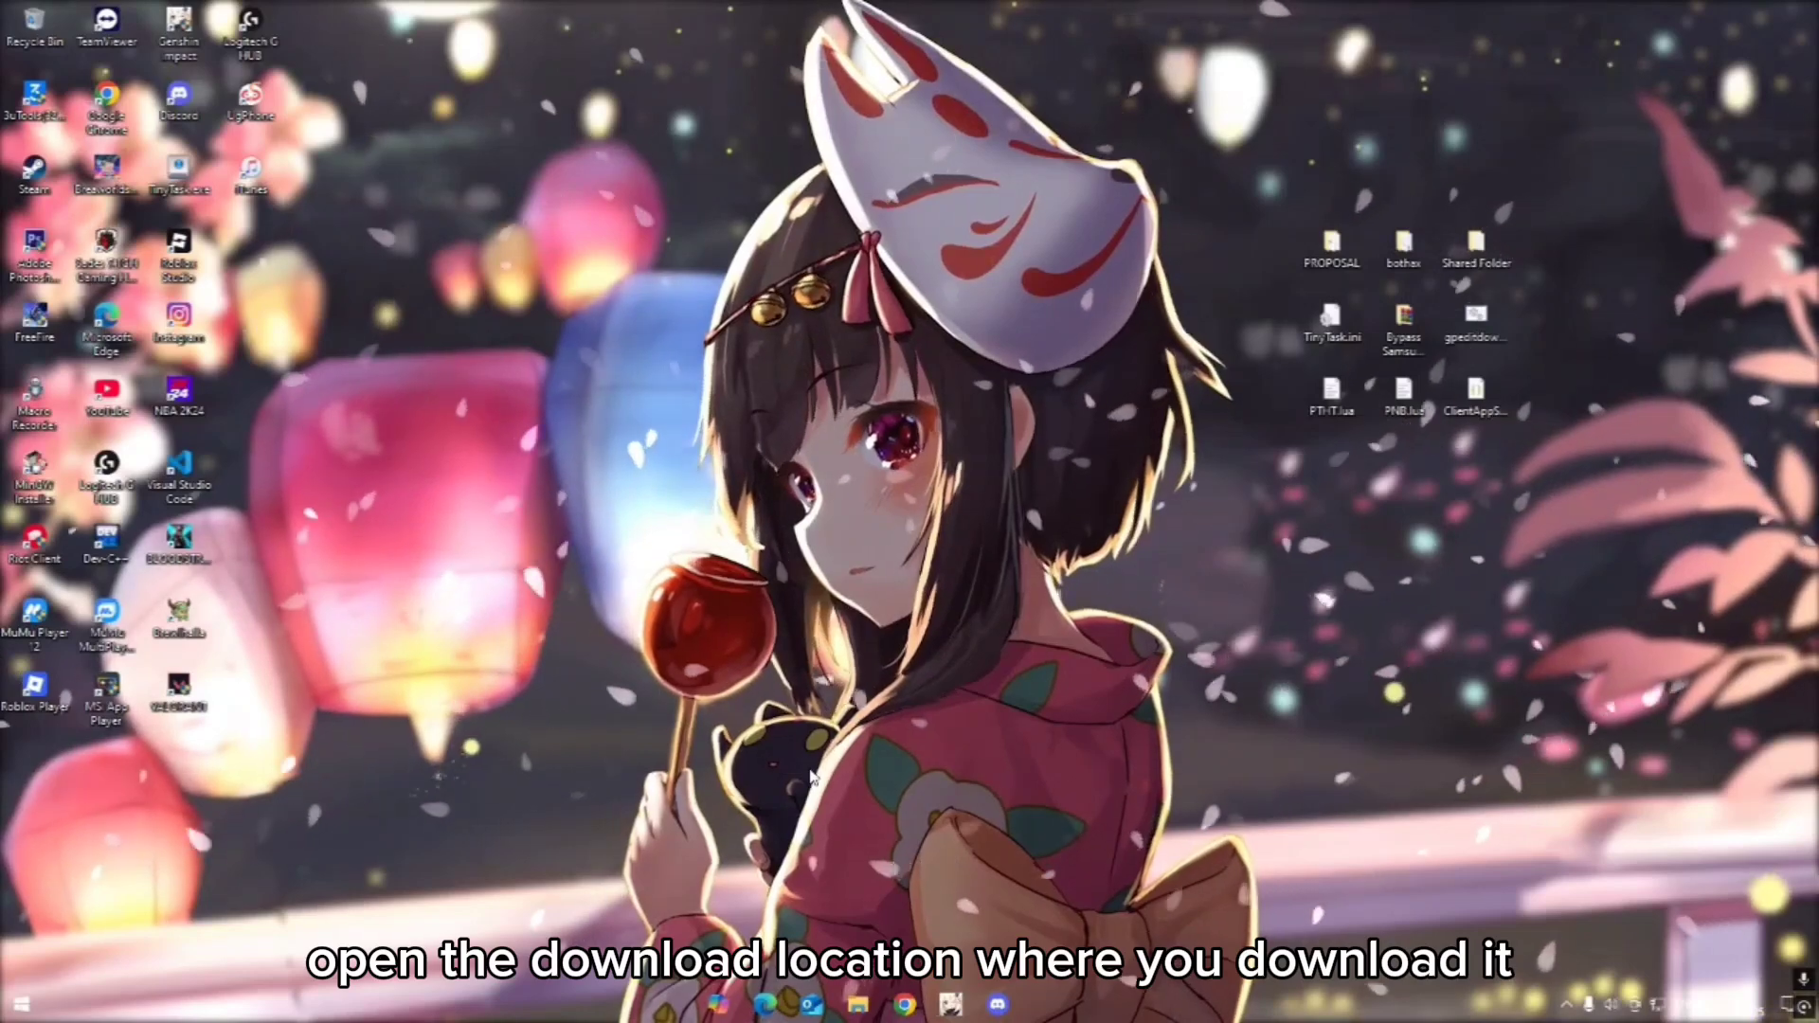
key("super")
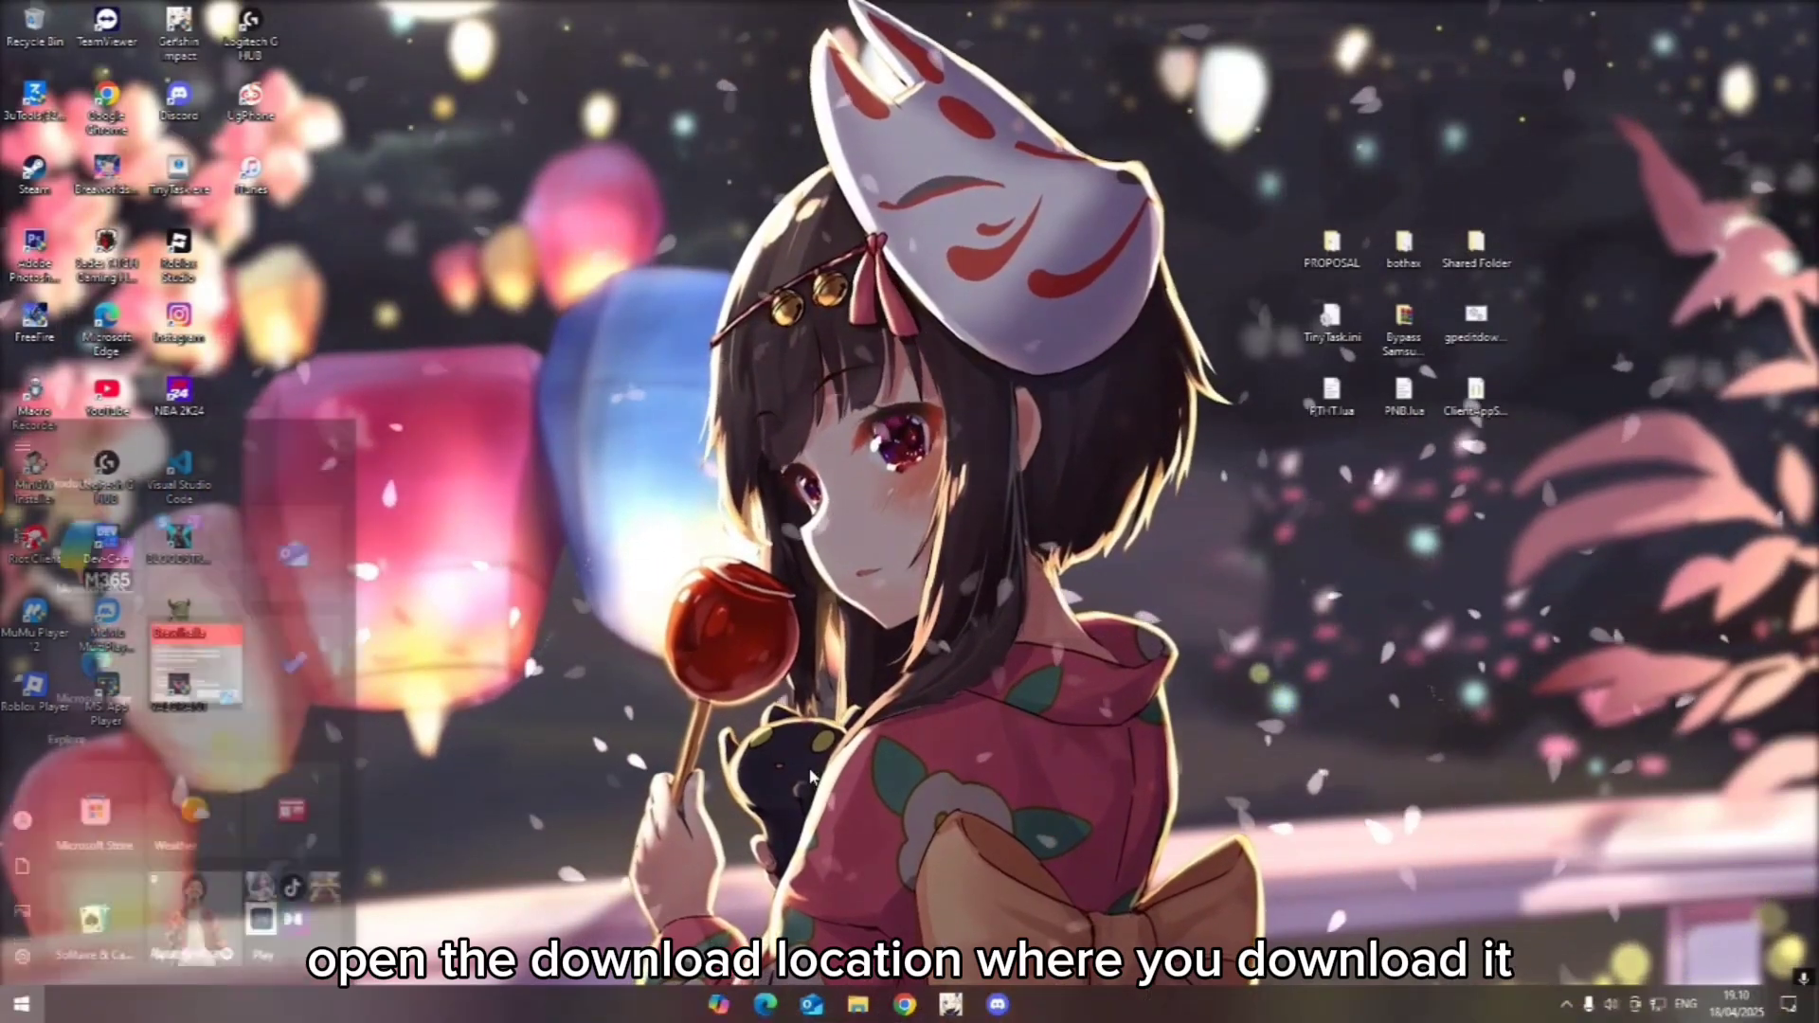
type("file")
key("Return")
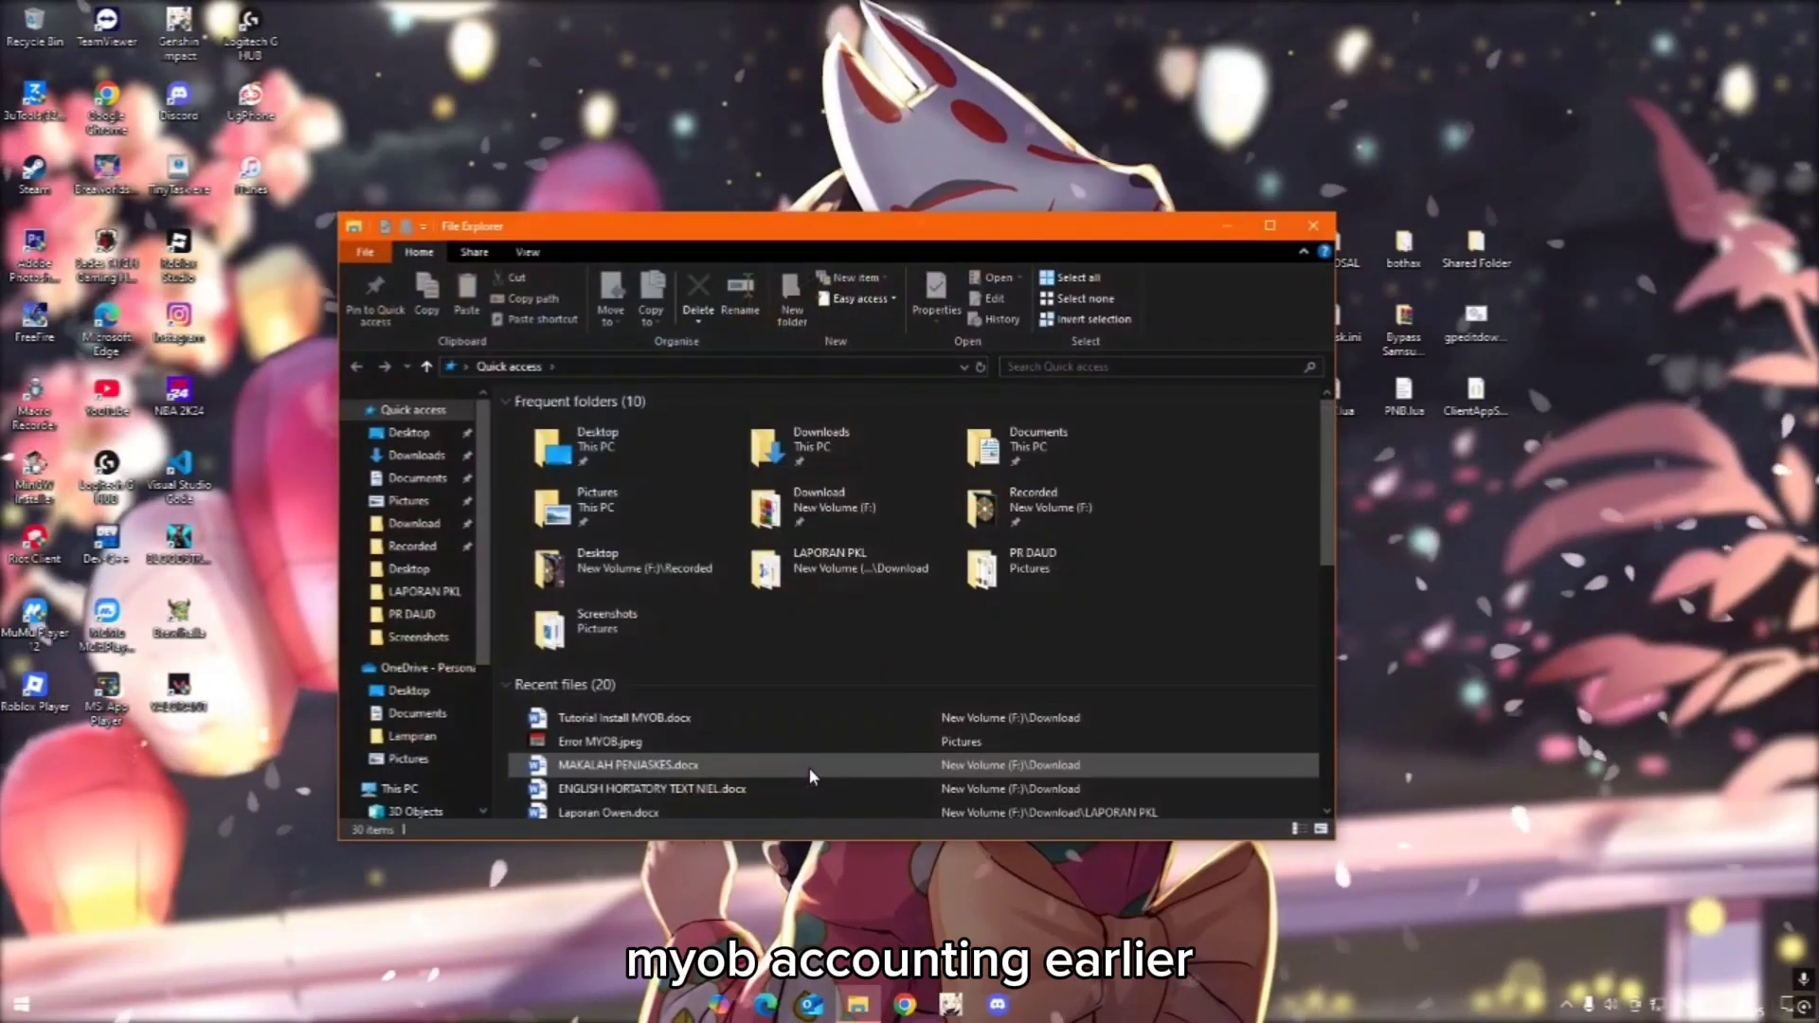
left_click(414, 530)
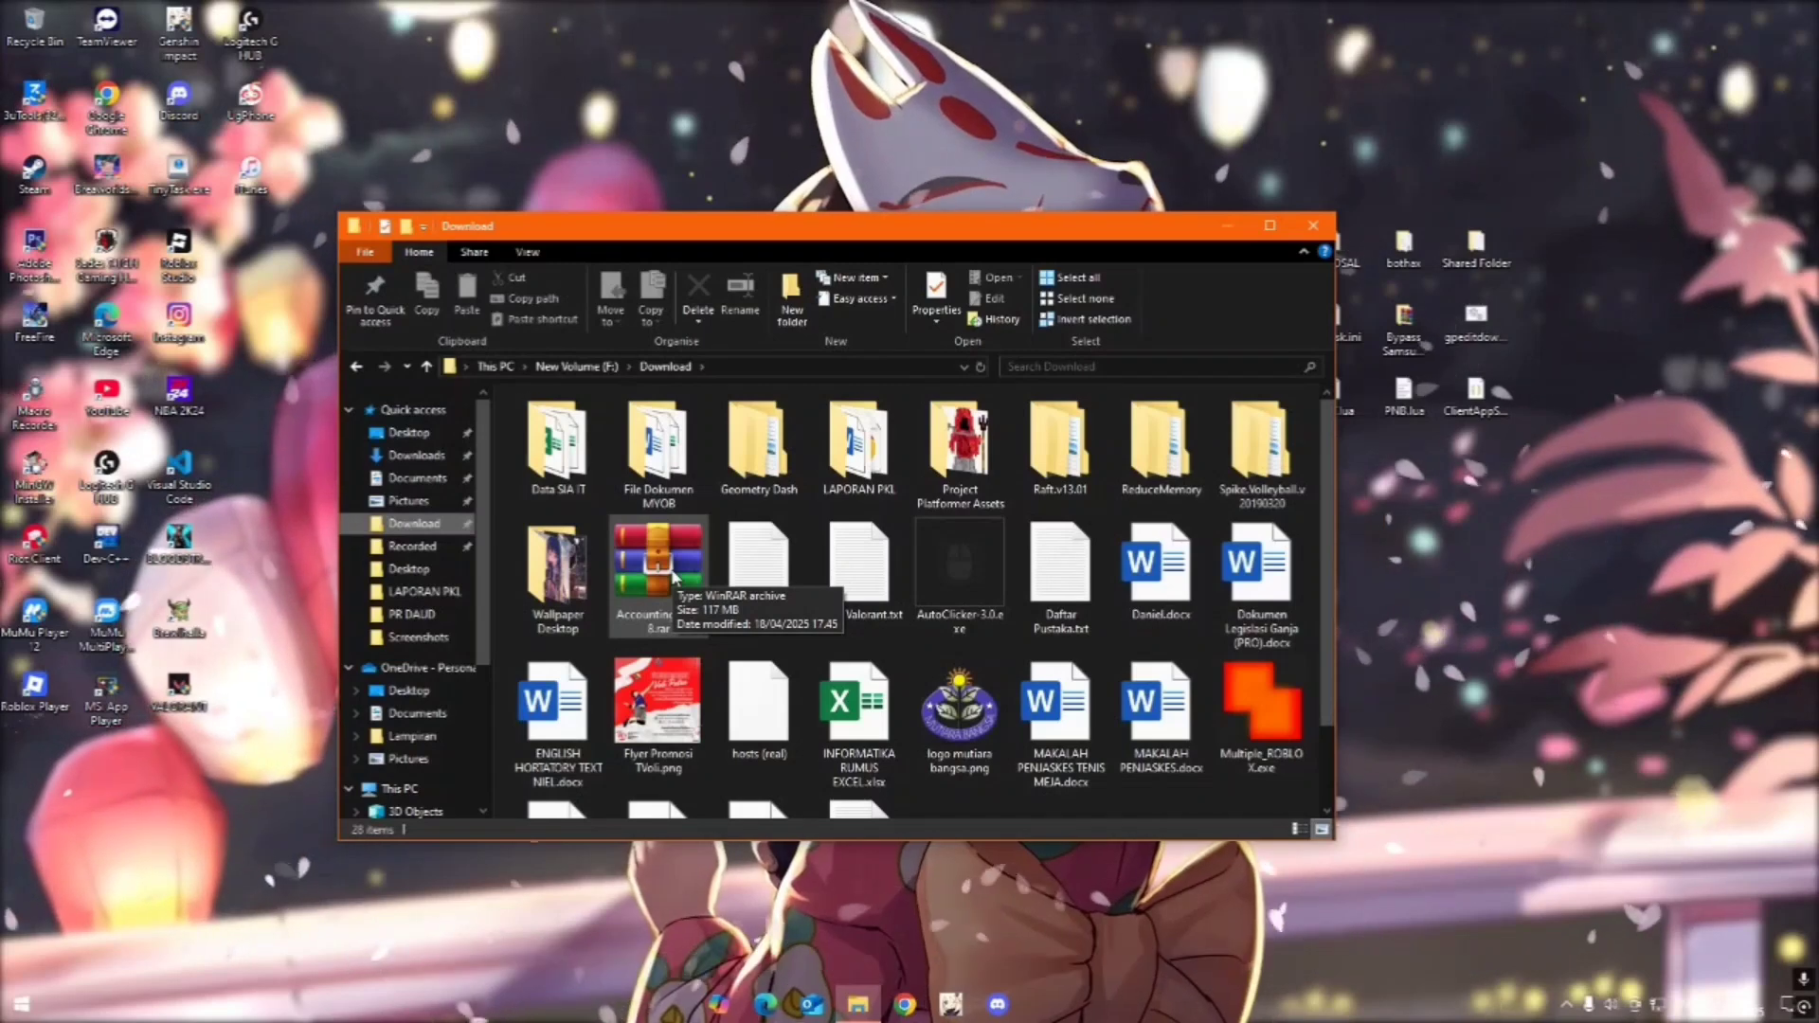
Extract AccountingPlus18.rar into its own AccountingPlus18 folder and open the AccountingPlus18 subfolder inside it
right_click(672, 573)
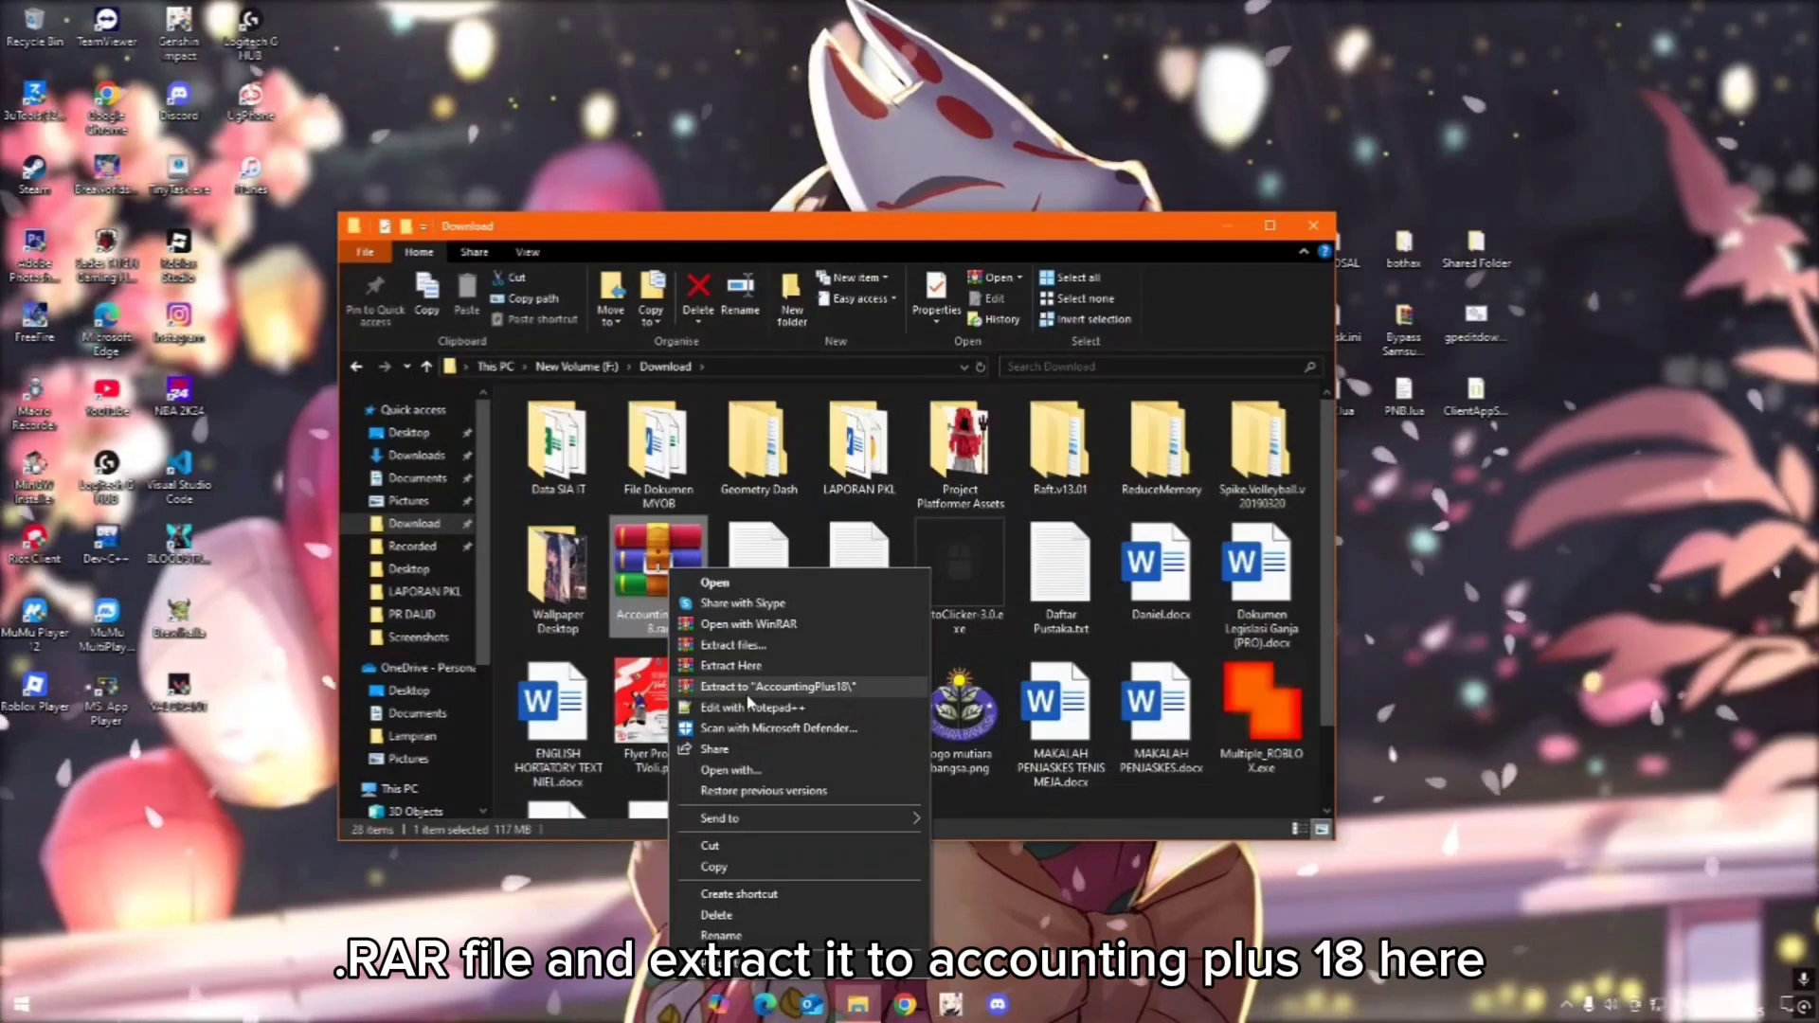
left_click(808, 693)
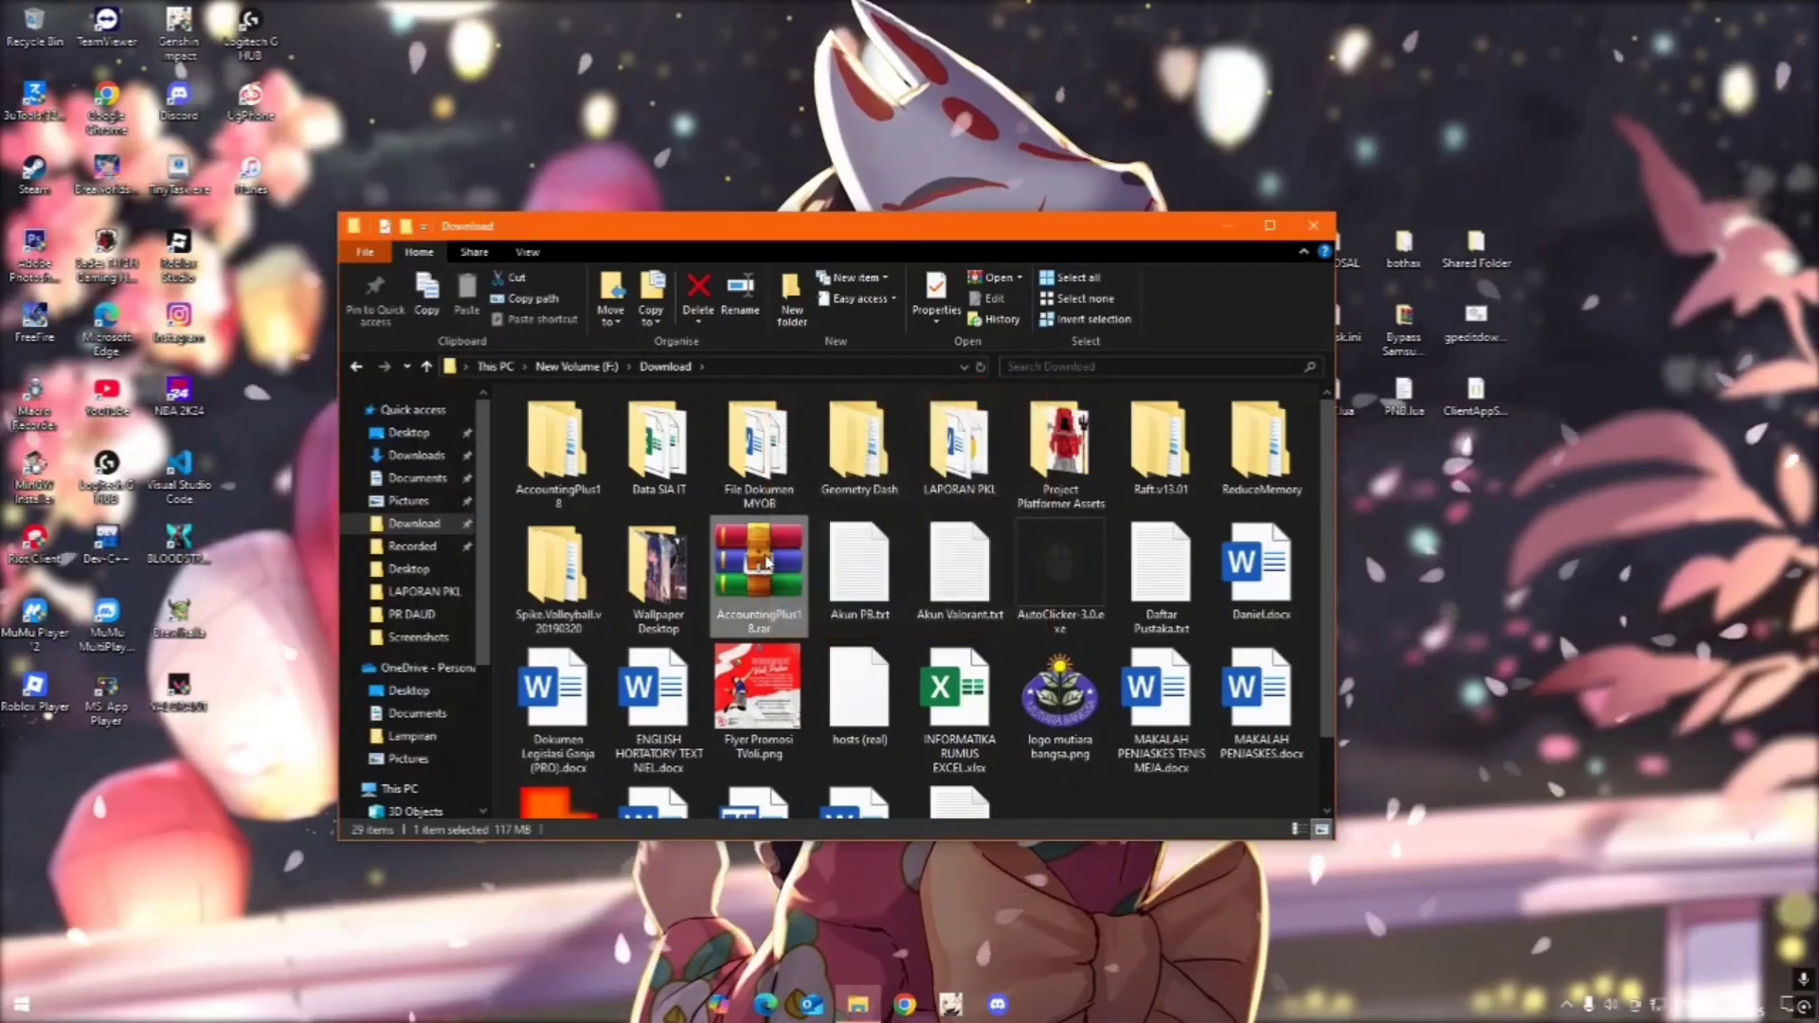
left_click(578, 483)
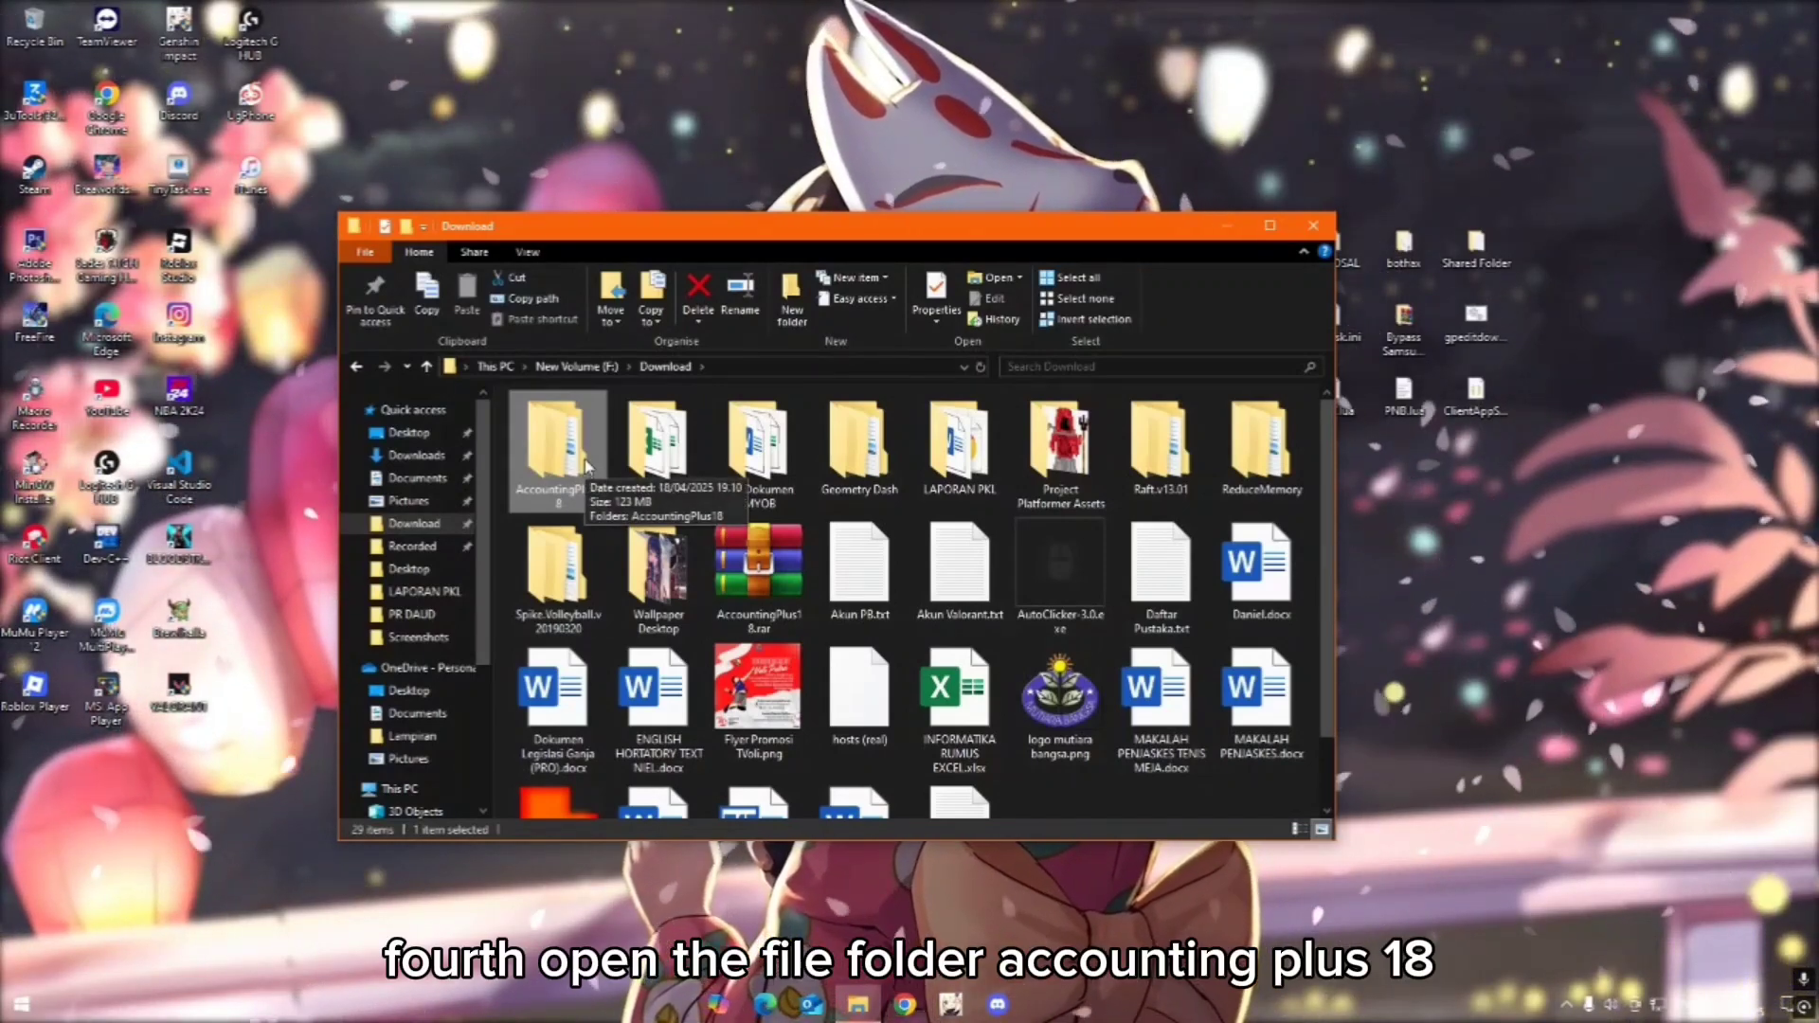
double_click(584, 459)
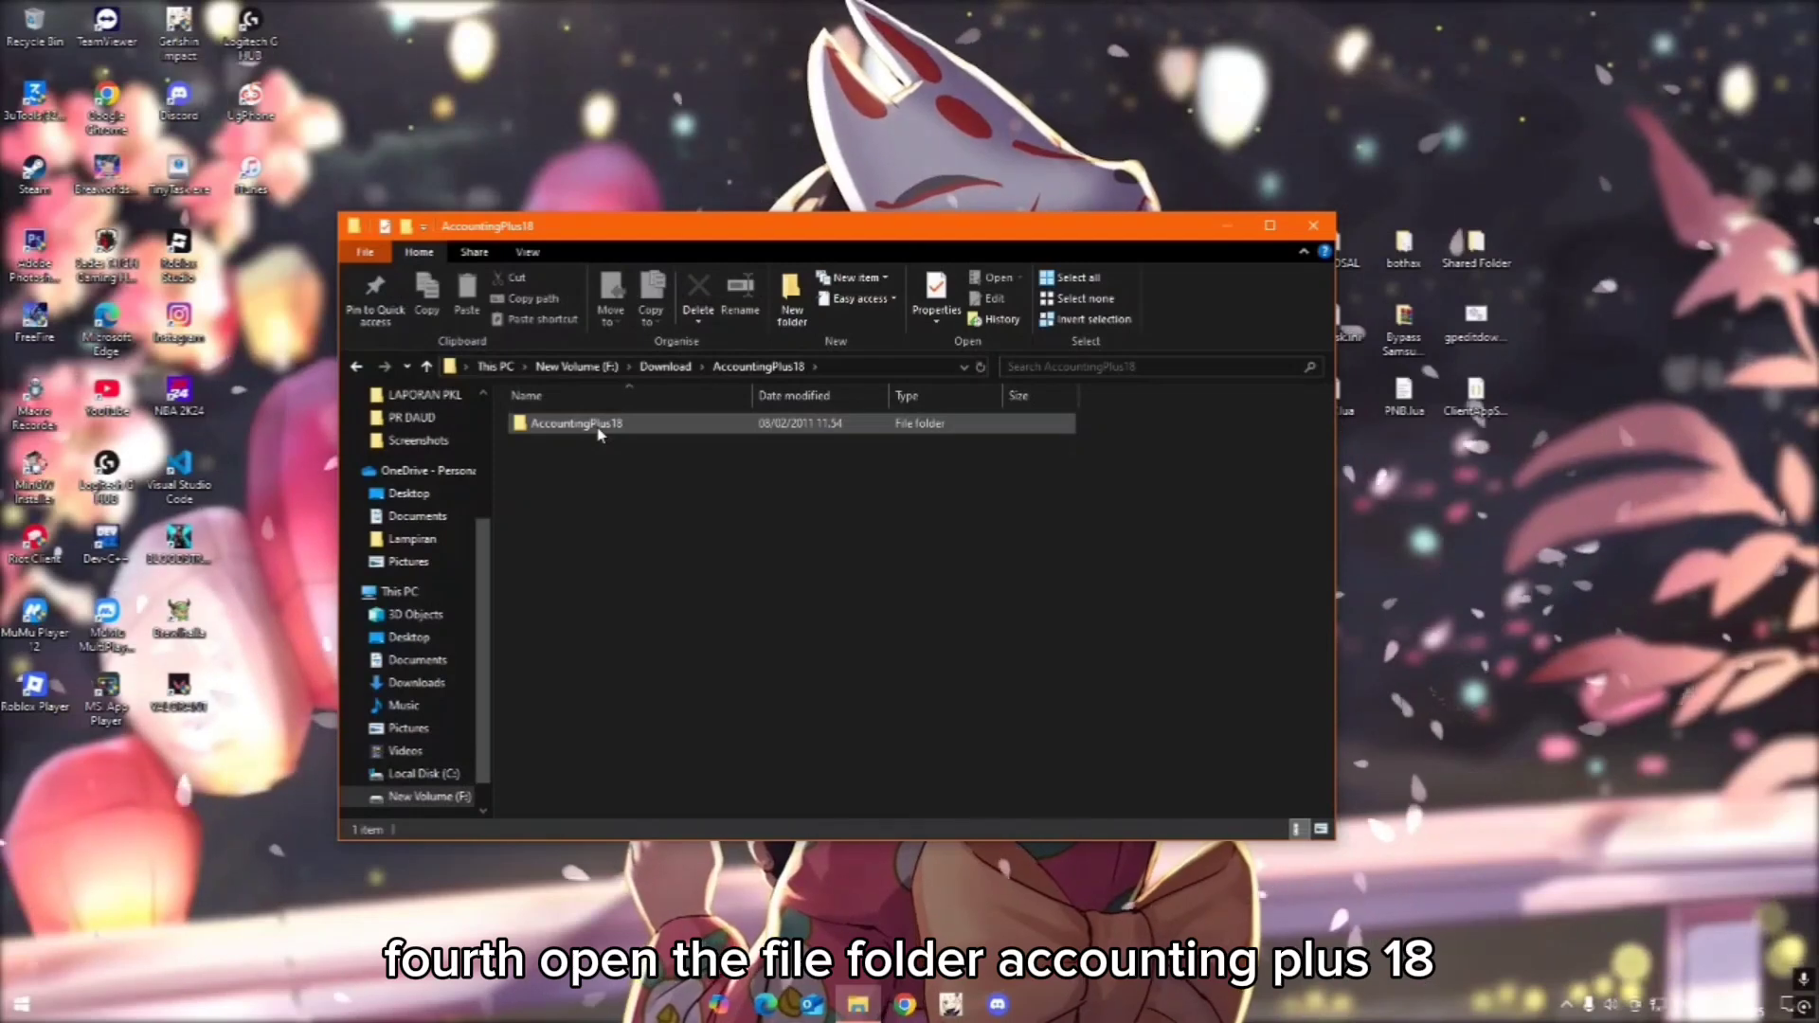
double_click(599, 434)
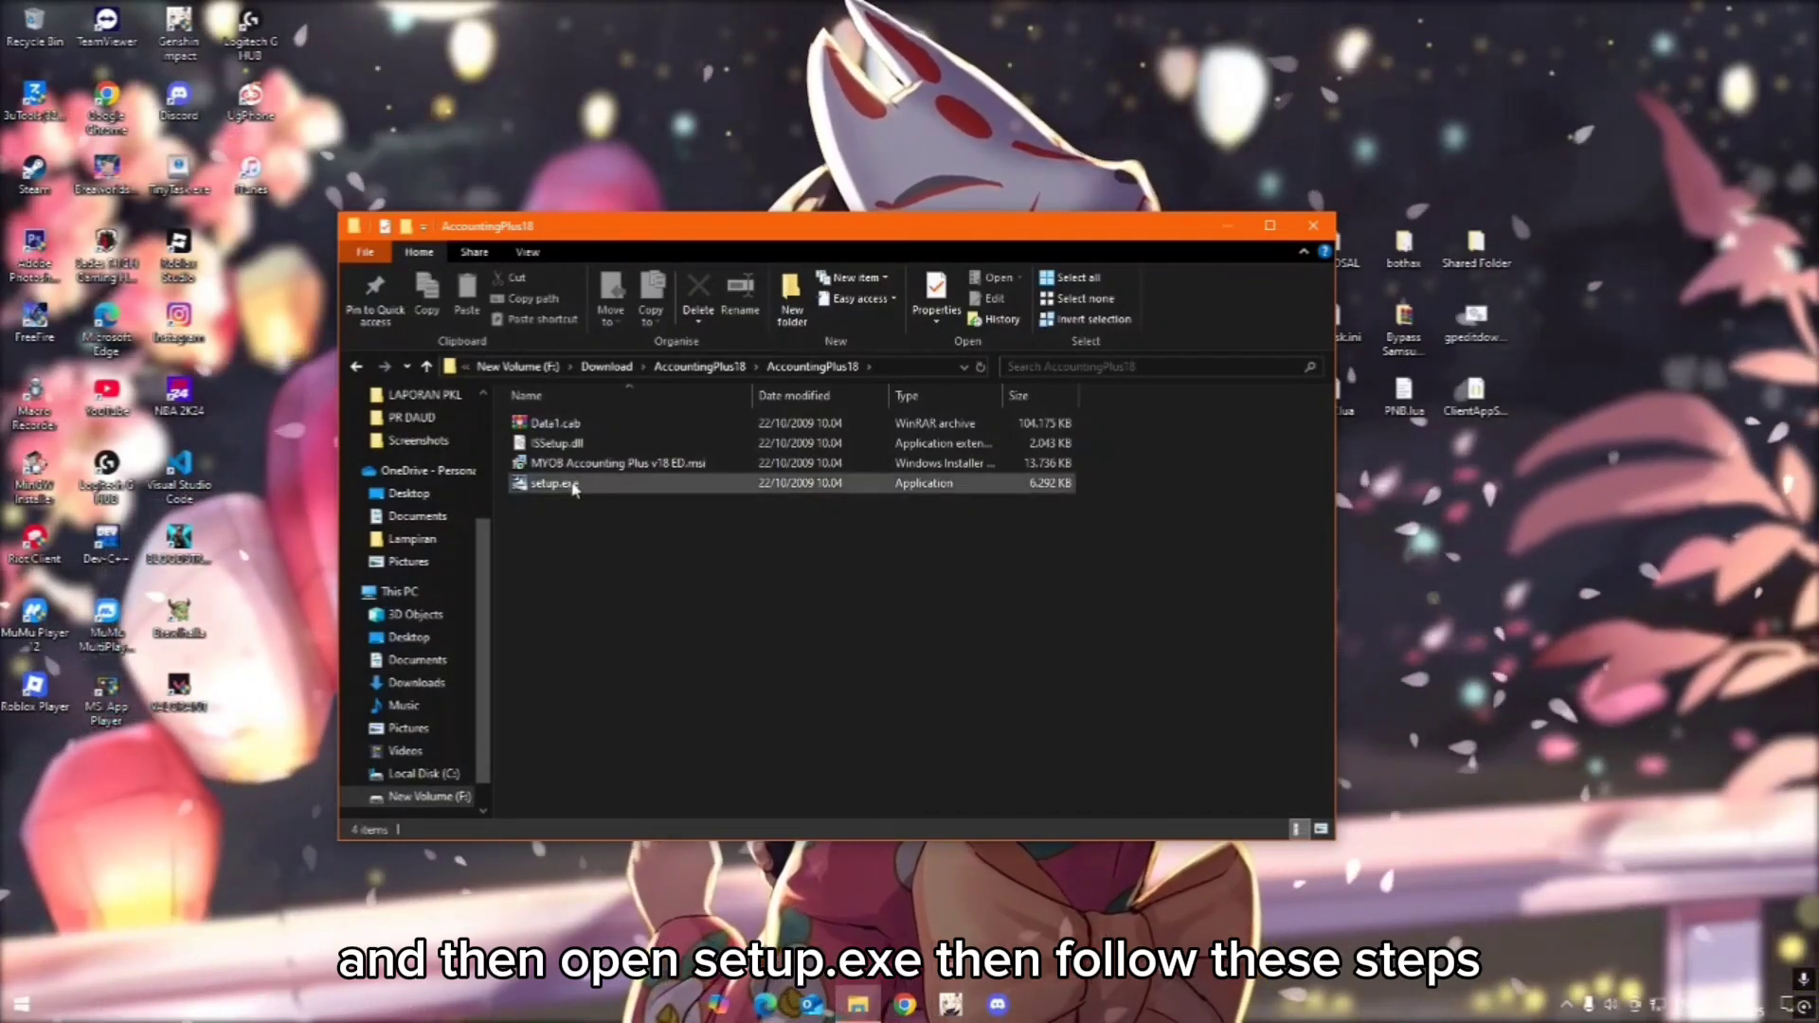
Run setup.exe, allow it to make changes, and accept the license agreement in the MYOB Accounting Plus v18 ED installer
double_click(568, 484)
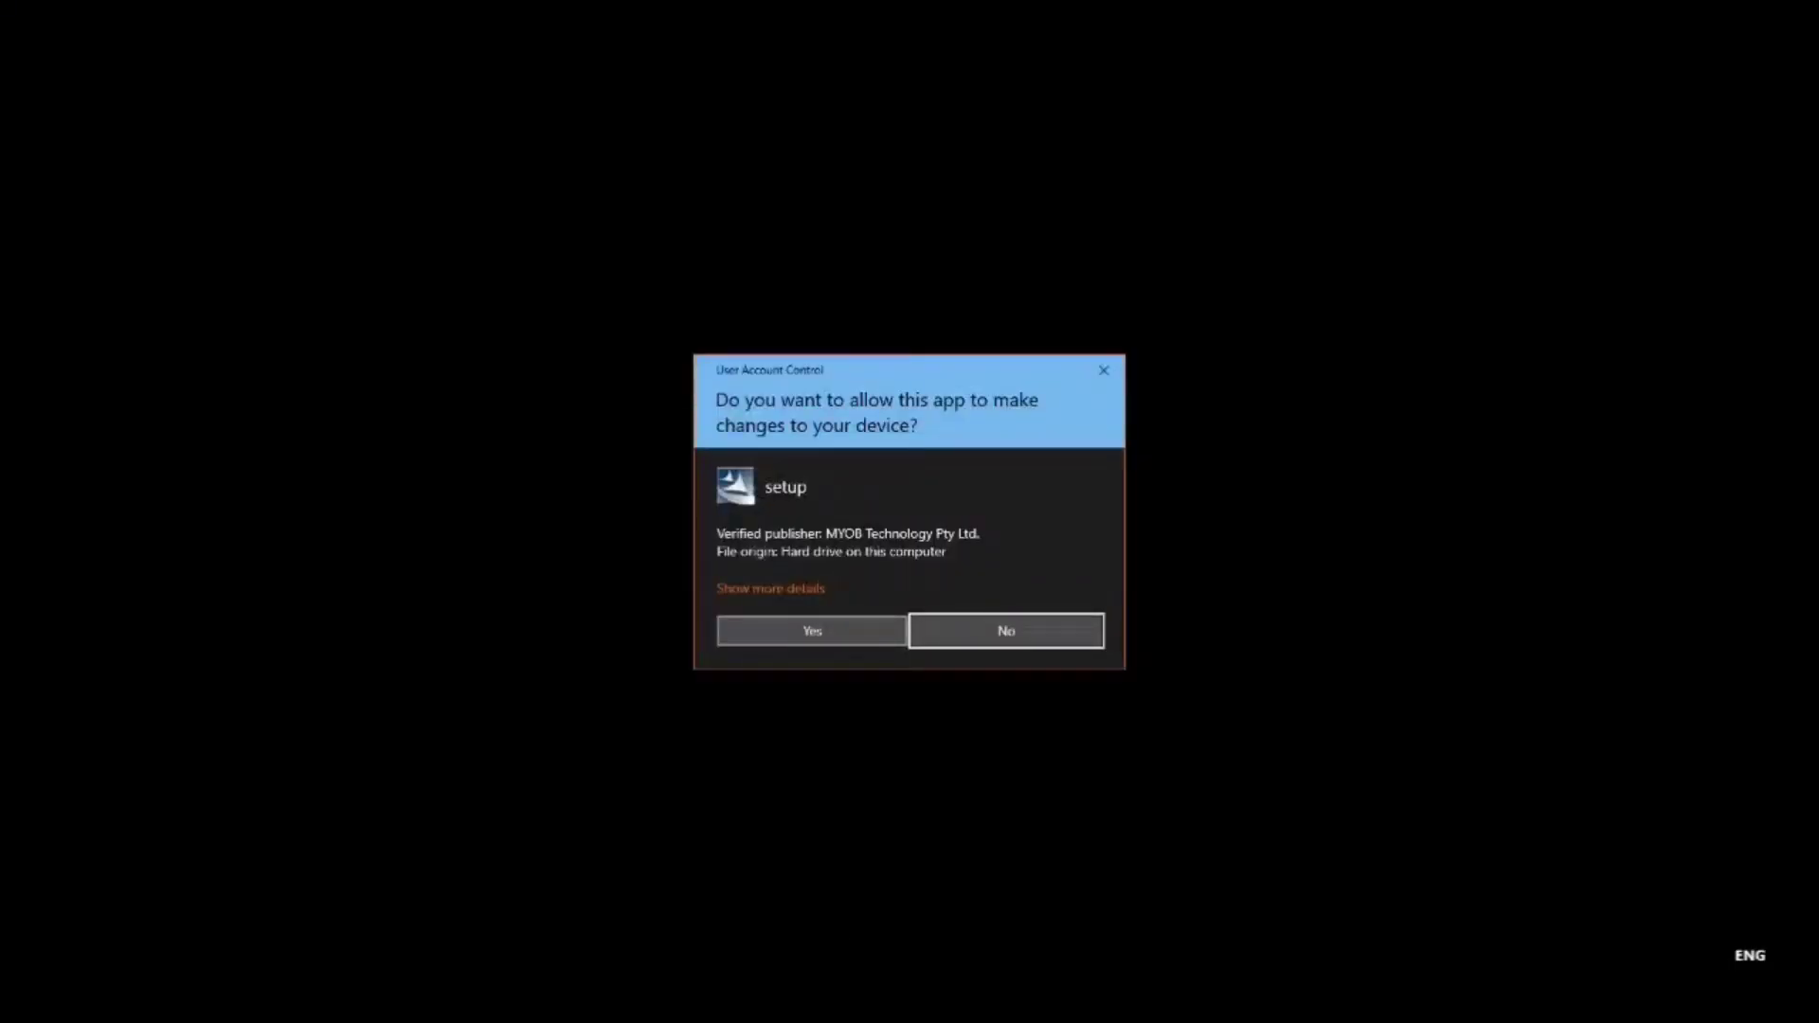
left_click(812, 631)
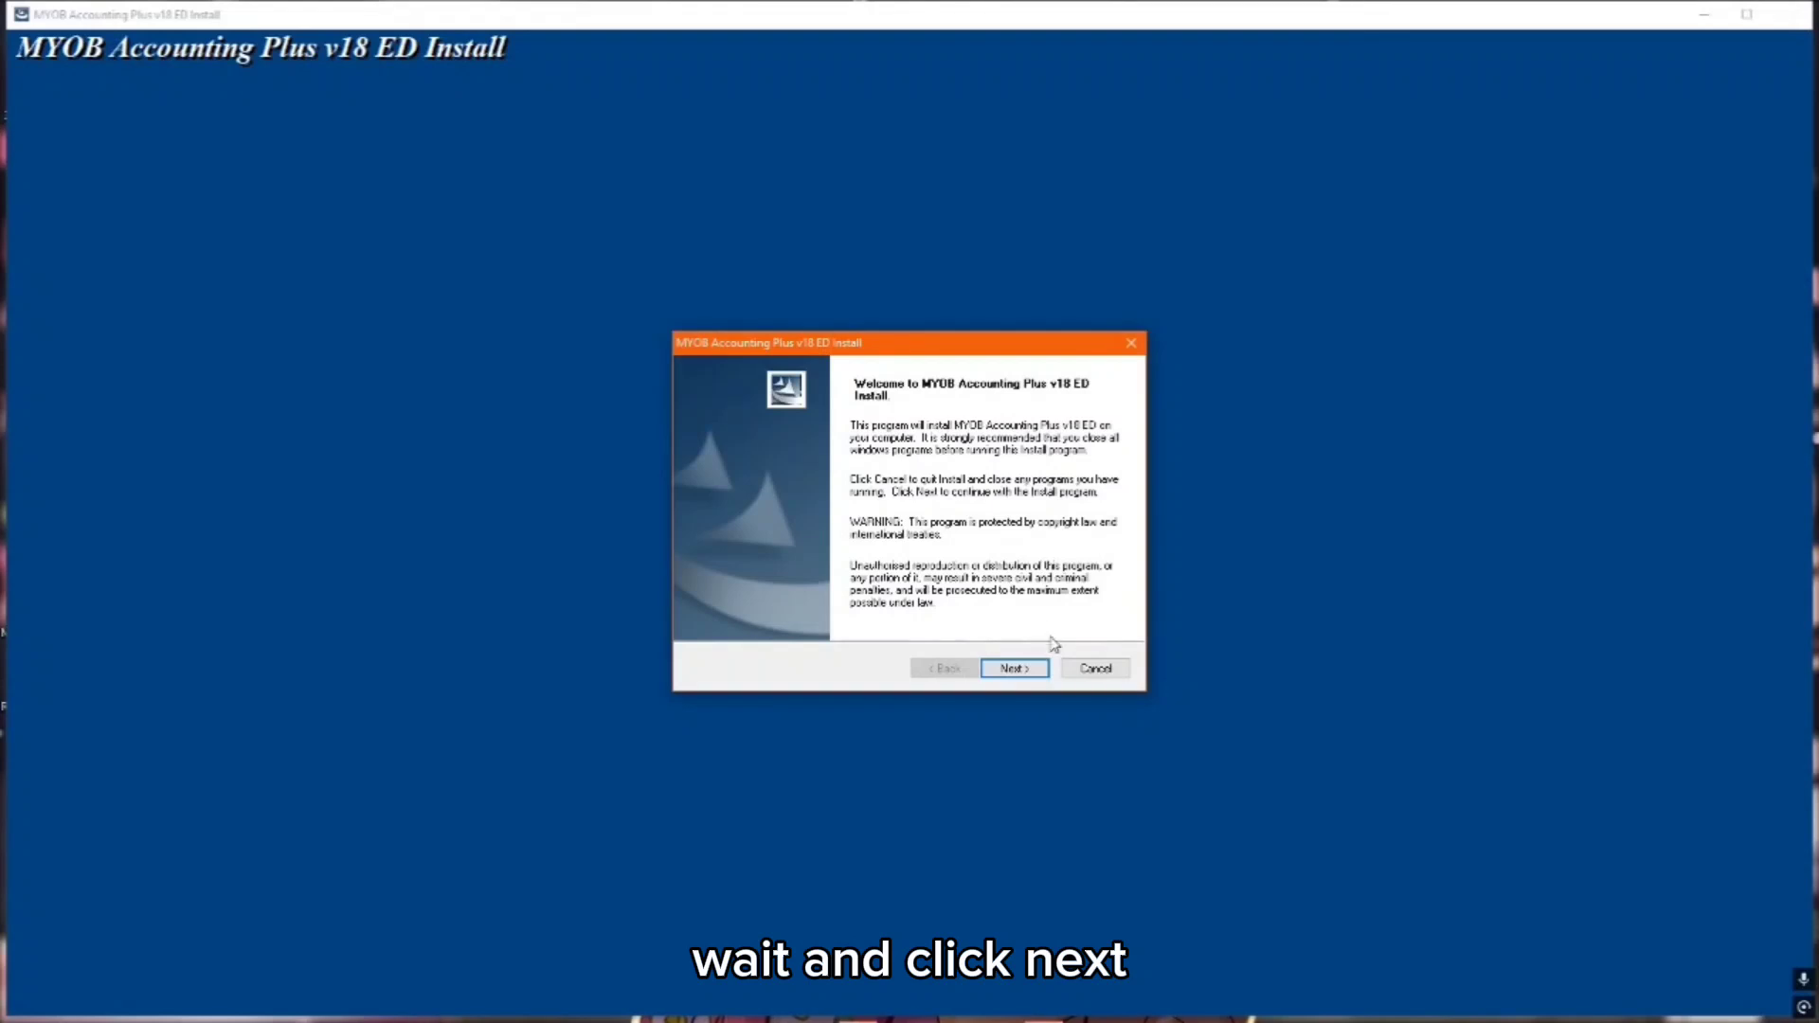
left_click(1014, 668)
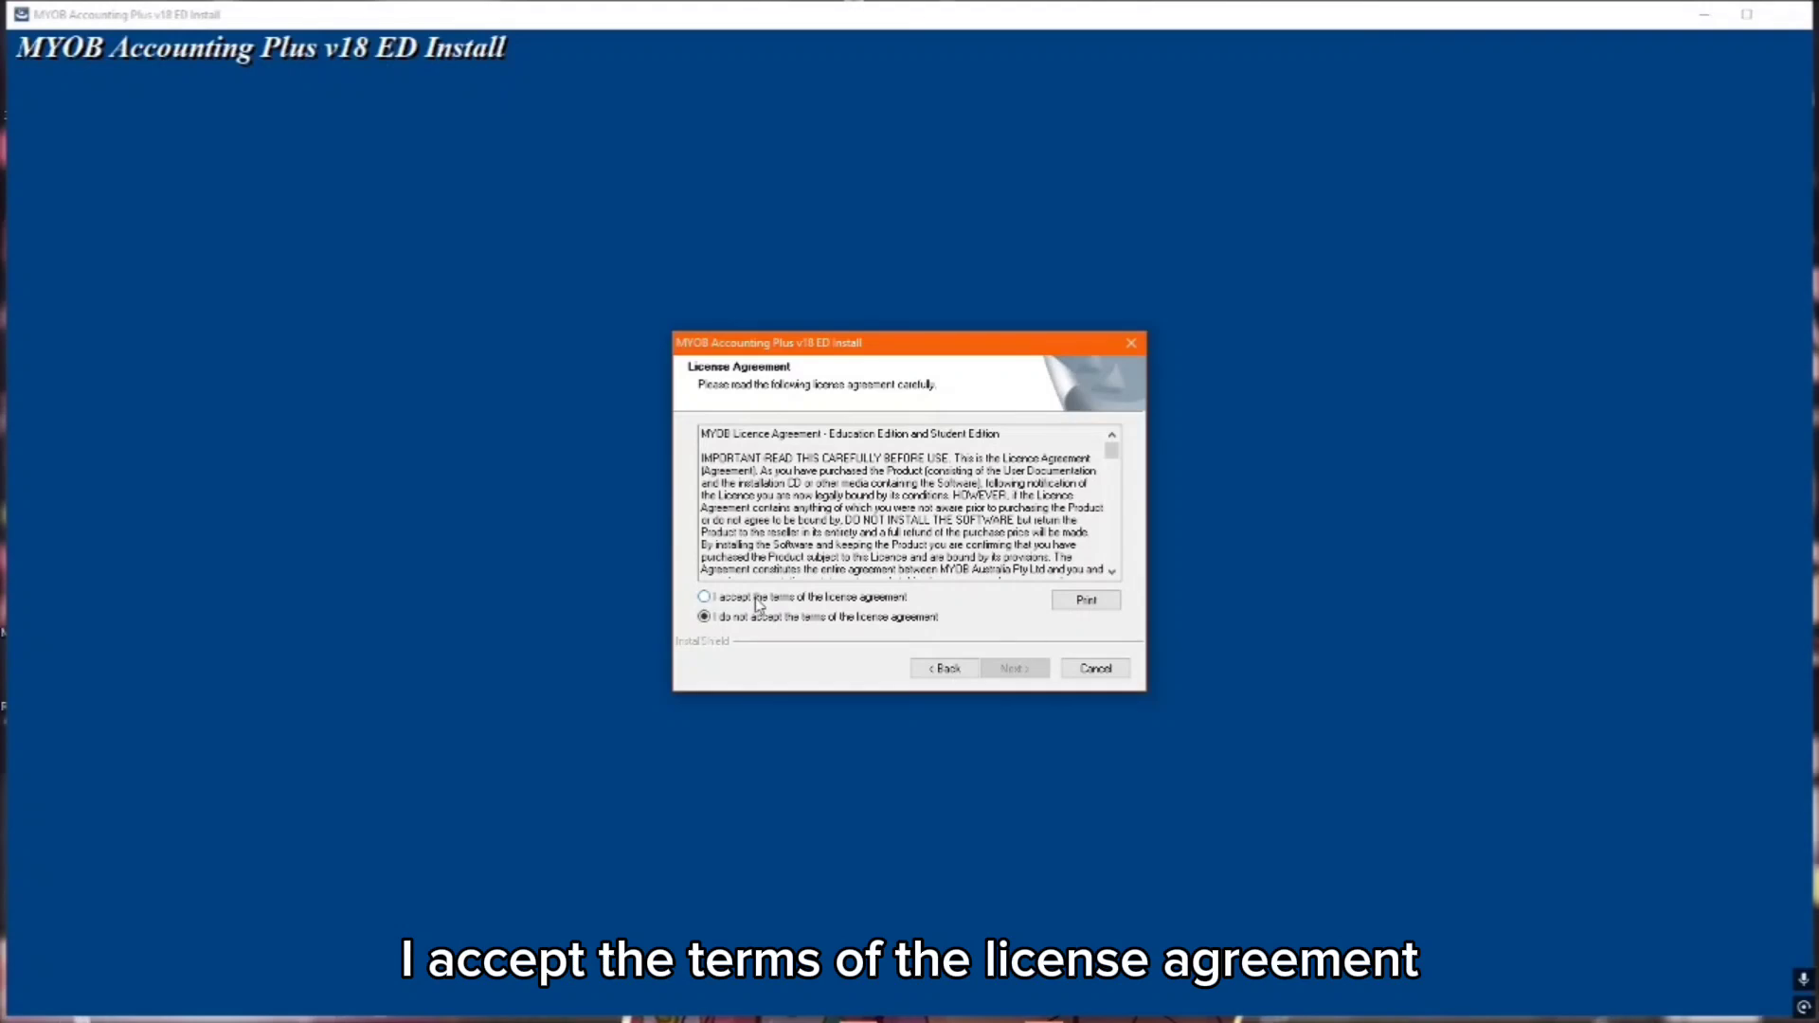
left_click(1010, 669)
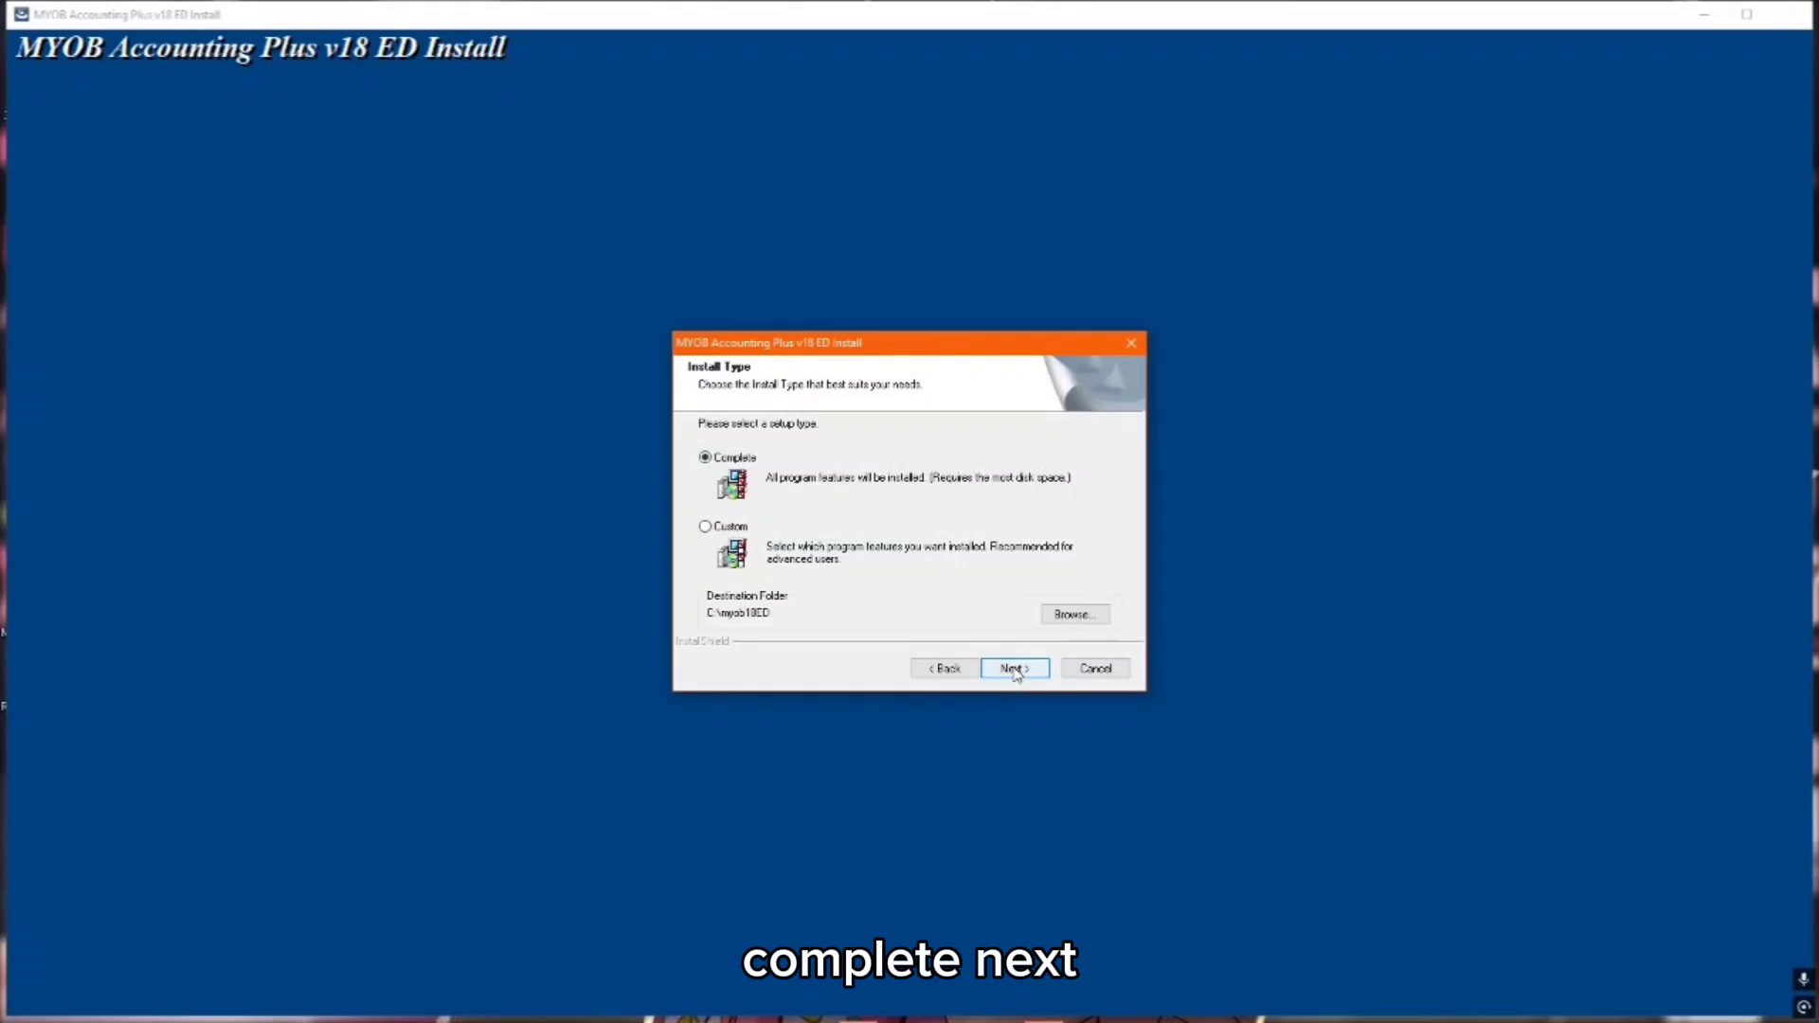
Install MYOB with the Complete setup type and the default program folder MYOB Accounting Plus v18 ED
left_click(1014, 672)
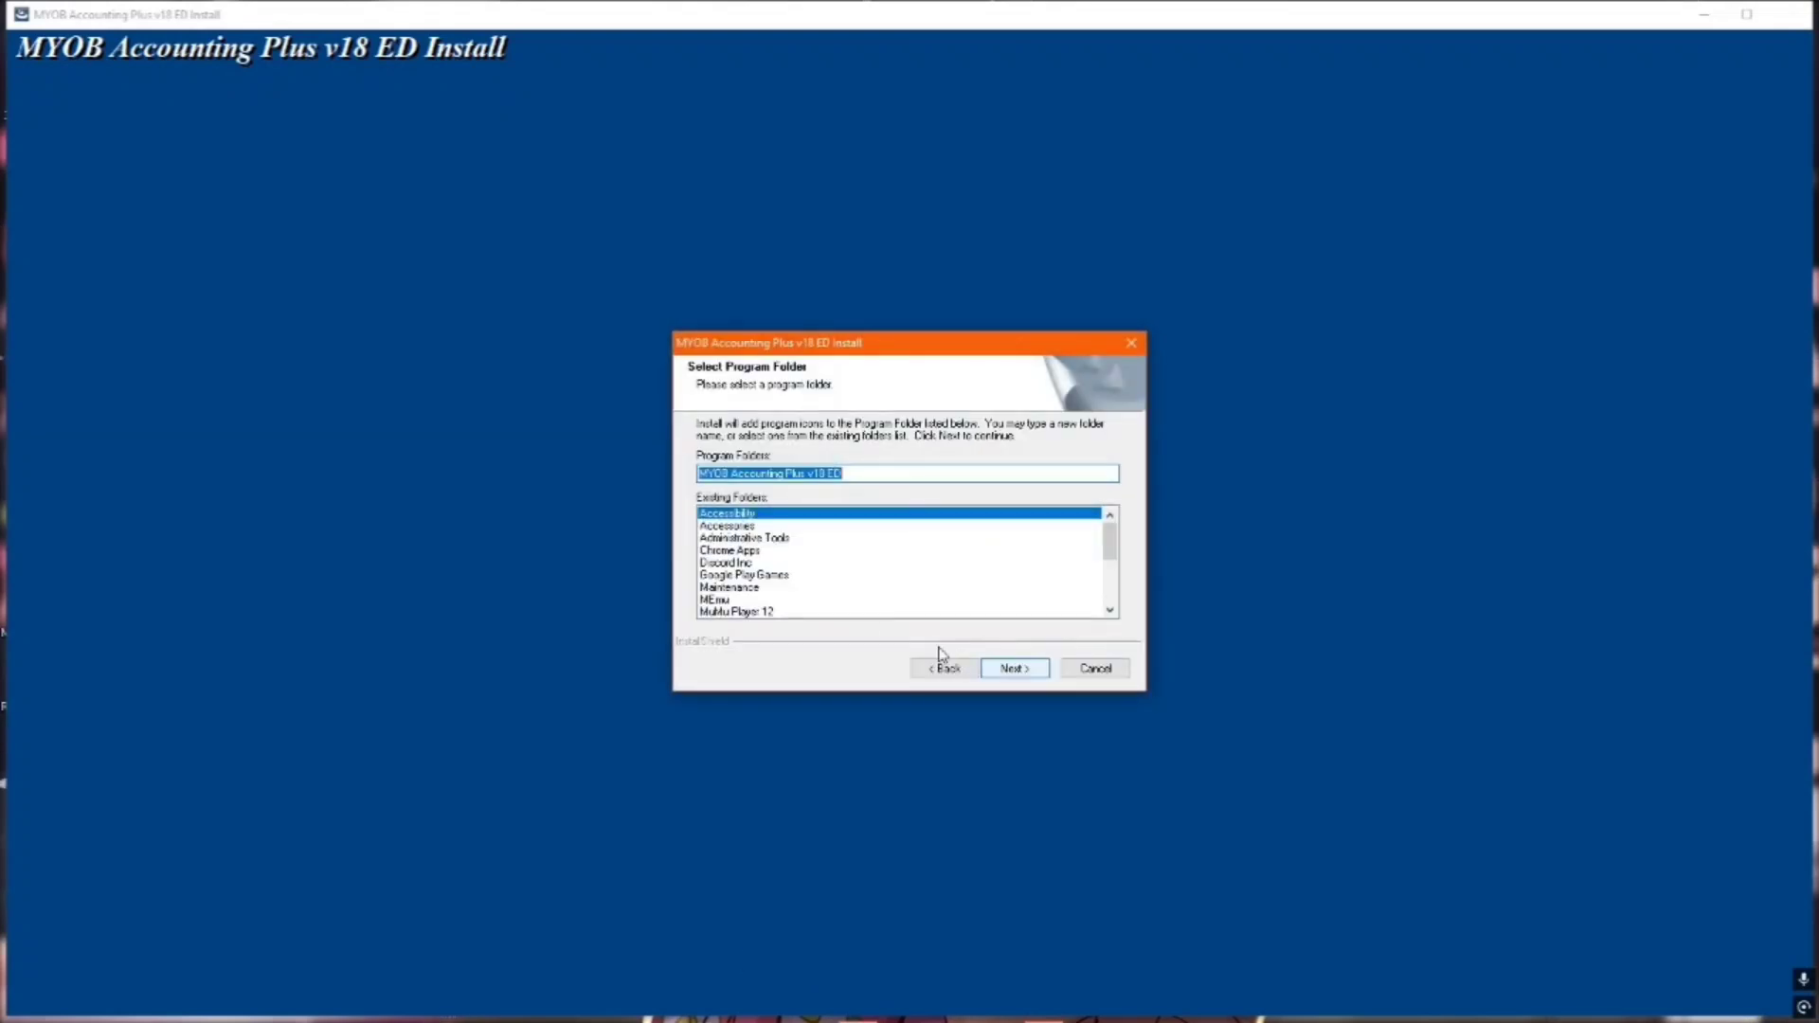
left_click(1016, 670)
left_click(1006, 674)
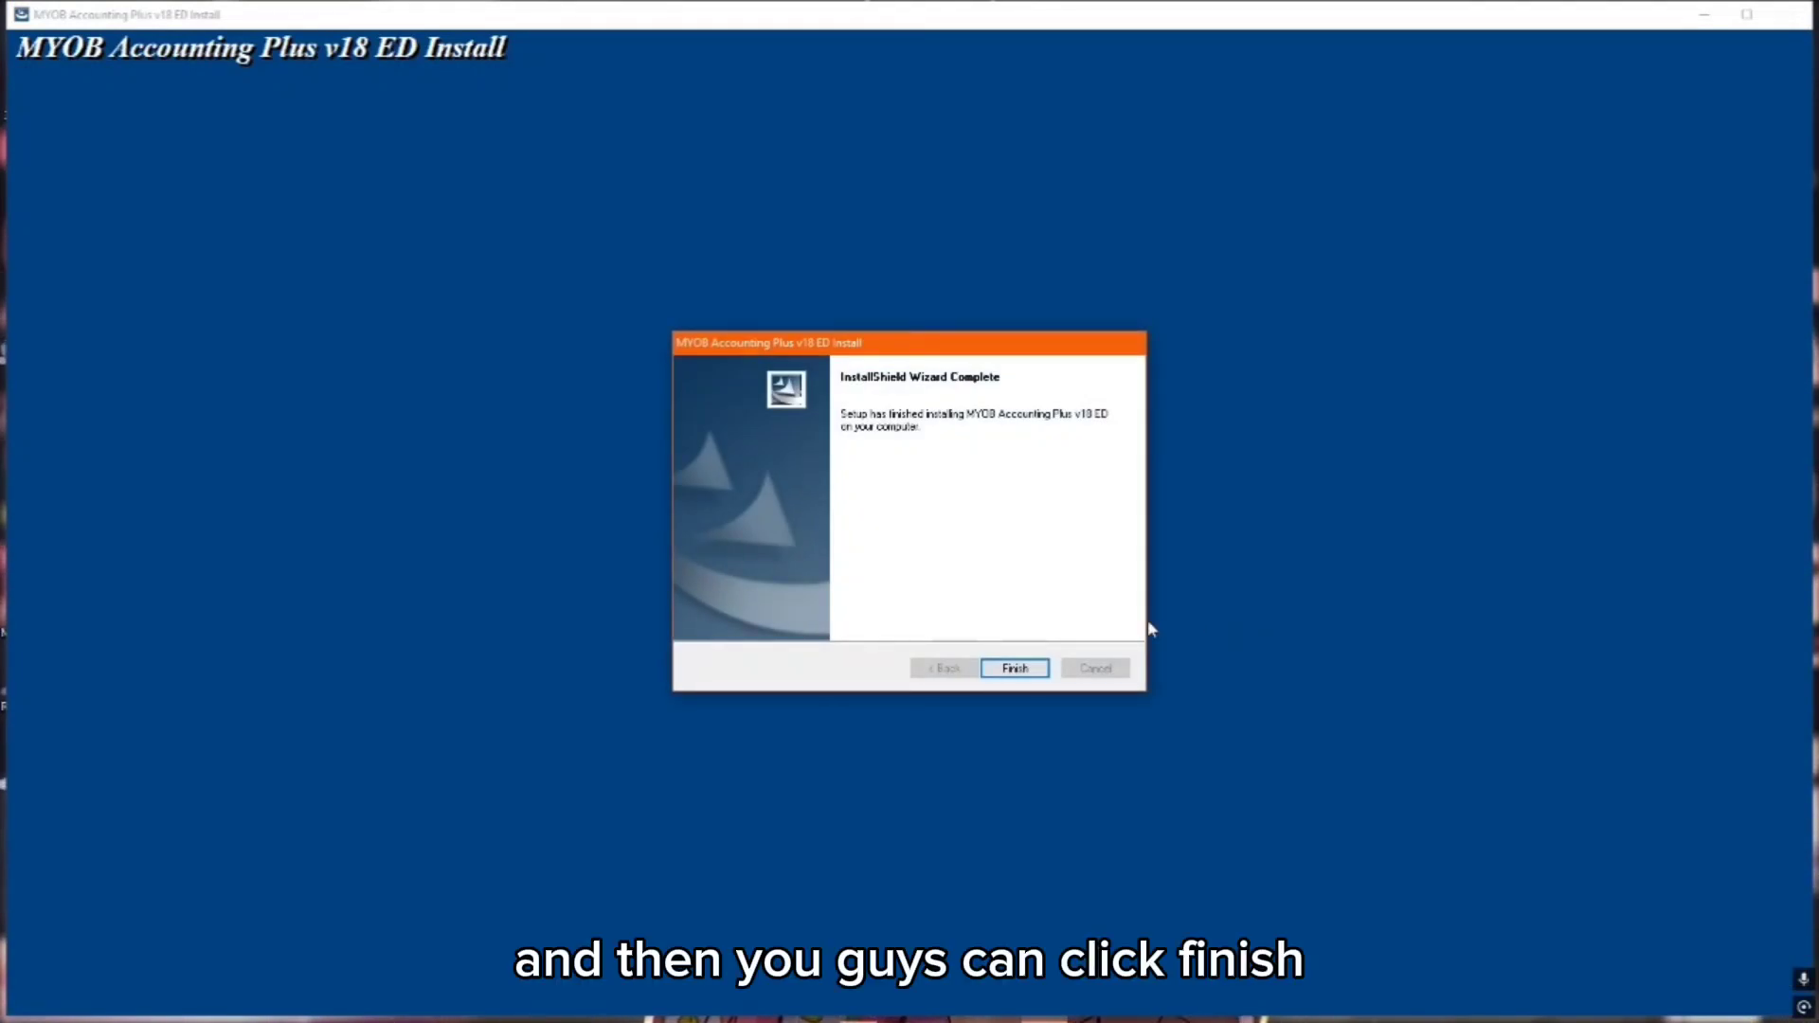
Finish the install wizard and close the MYOB Welcome help page and the AccountingPlus18 folder window
left_click(1038, 668)
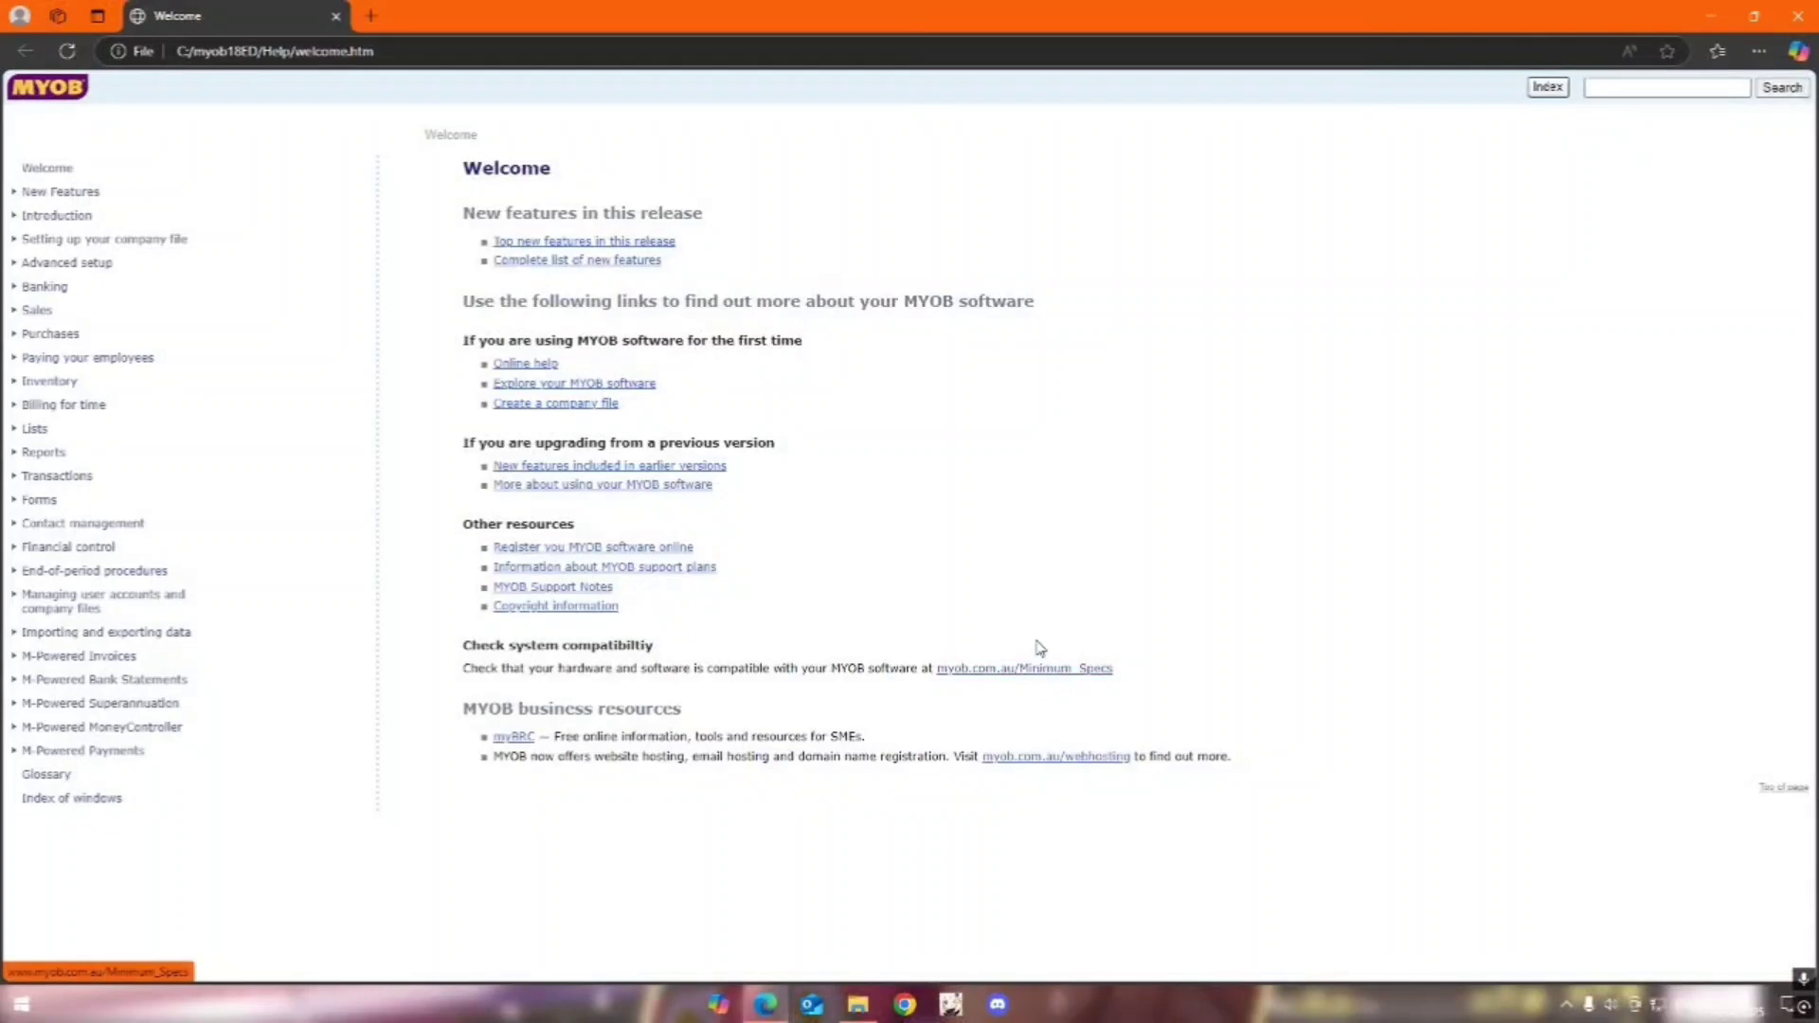
left_click(1797, 16)
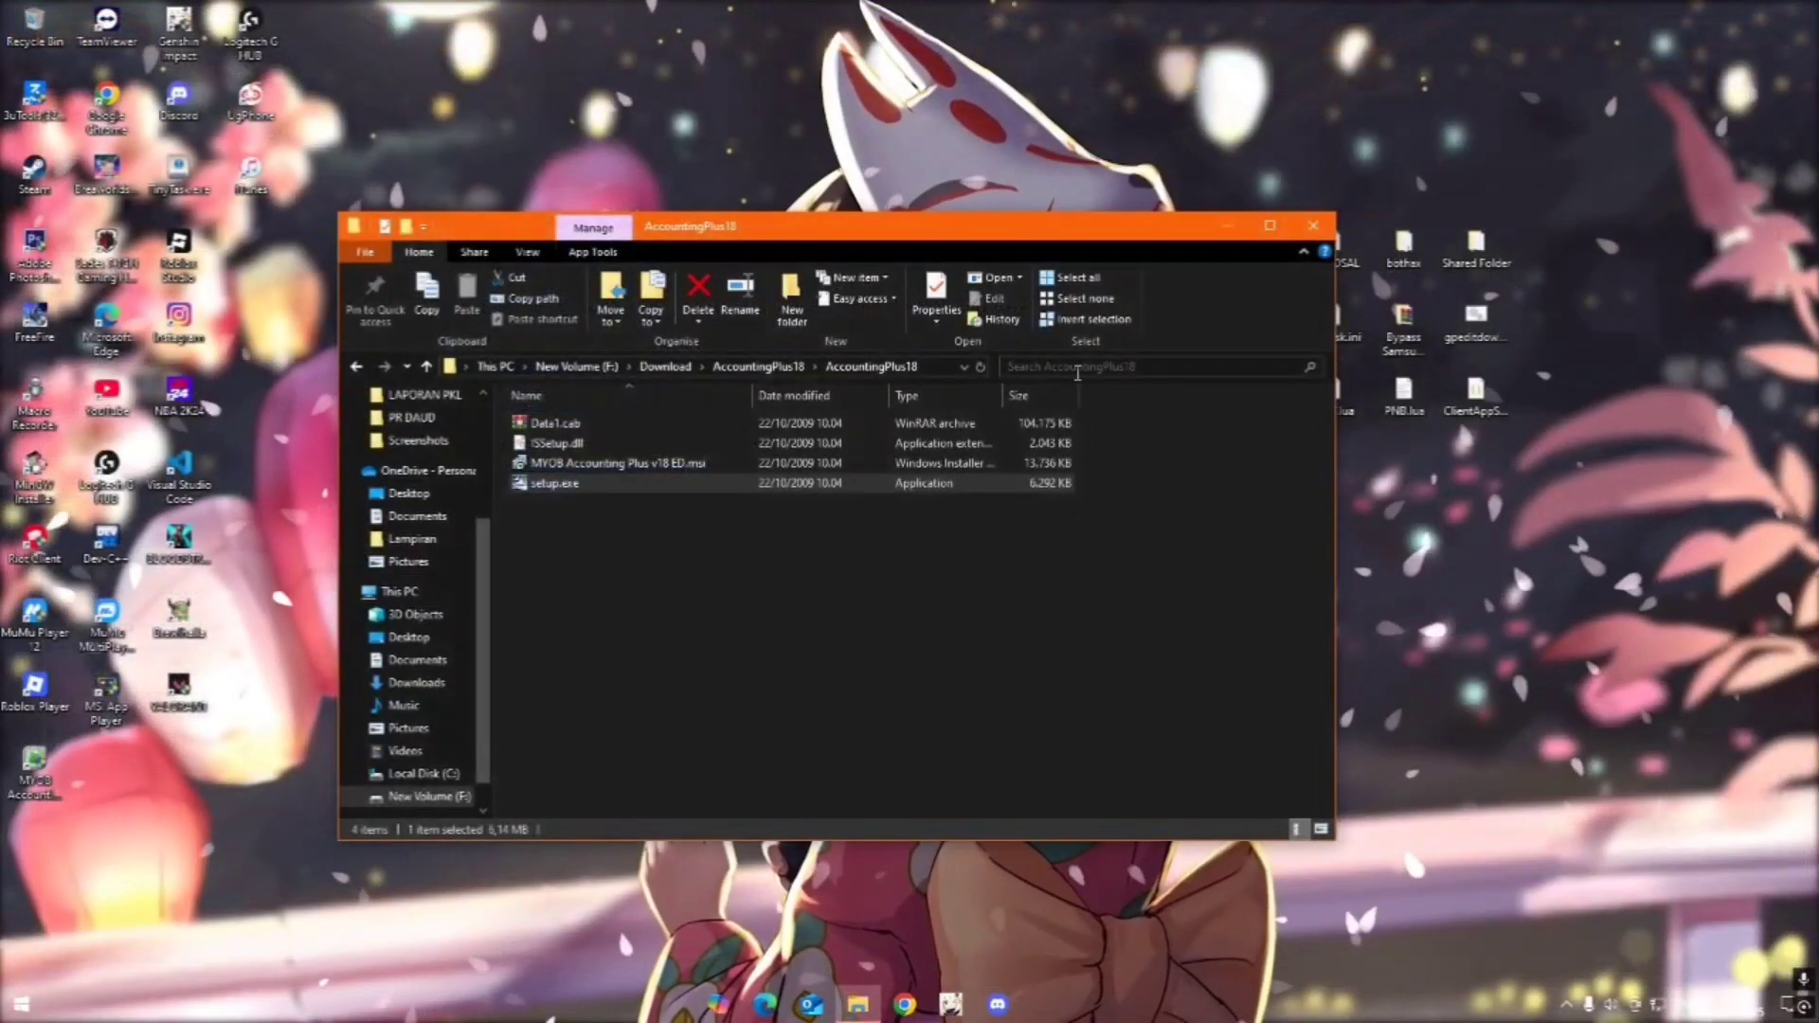
left_click(1314, 226)
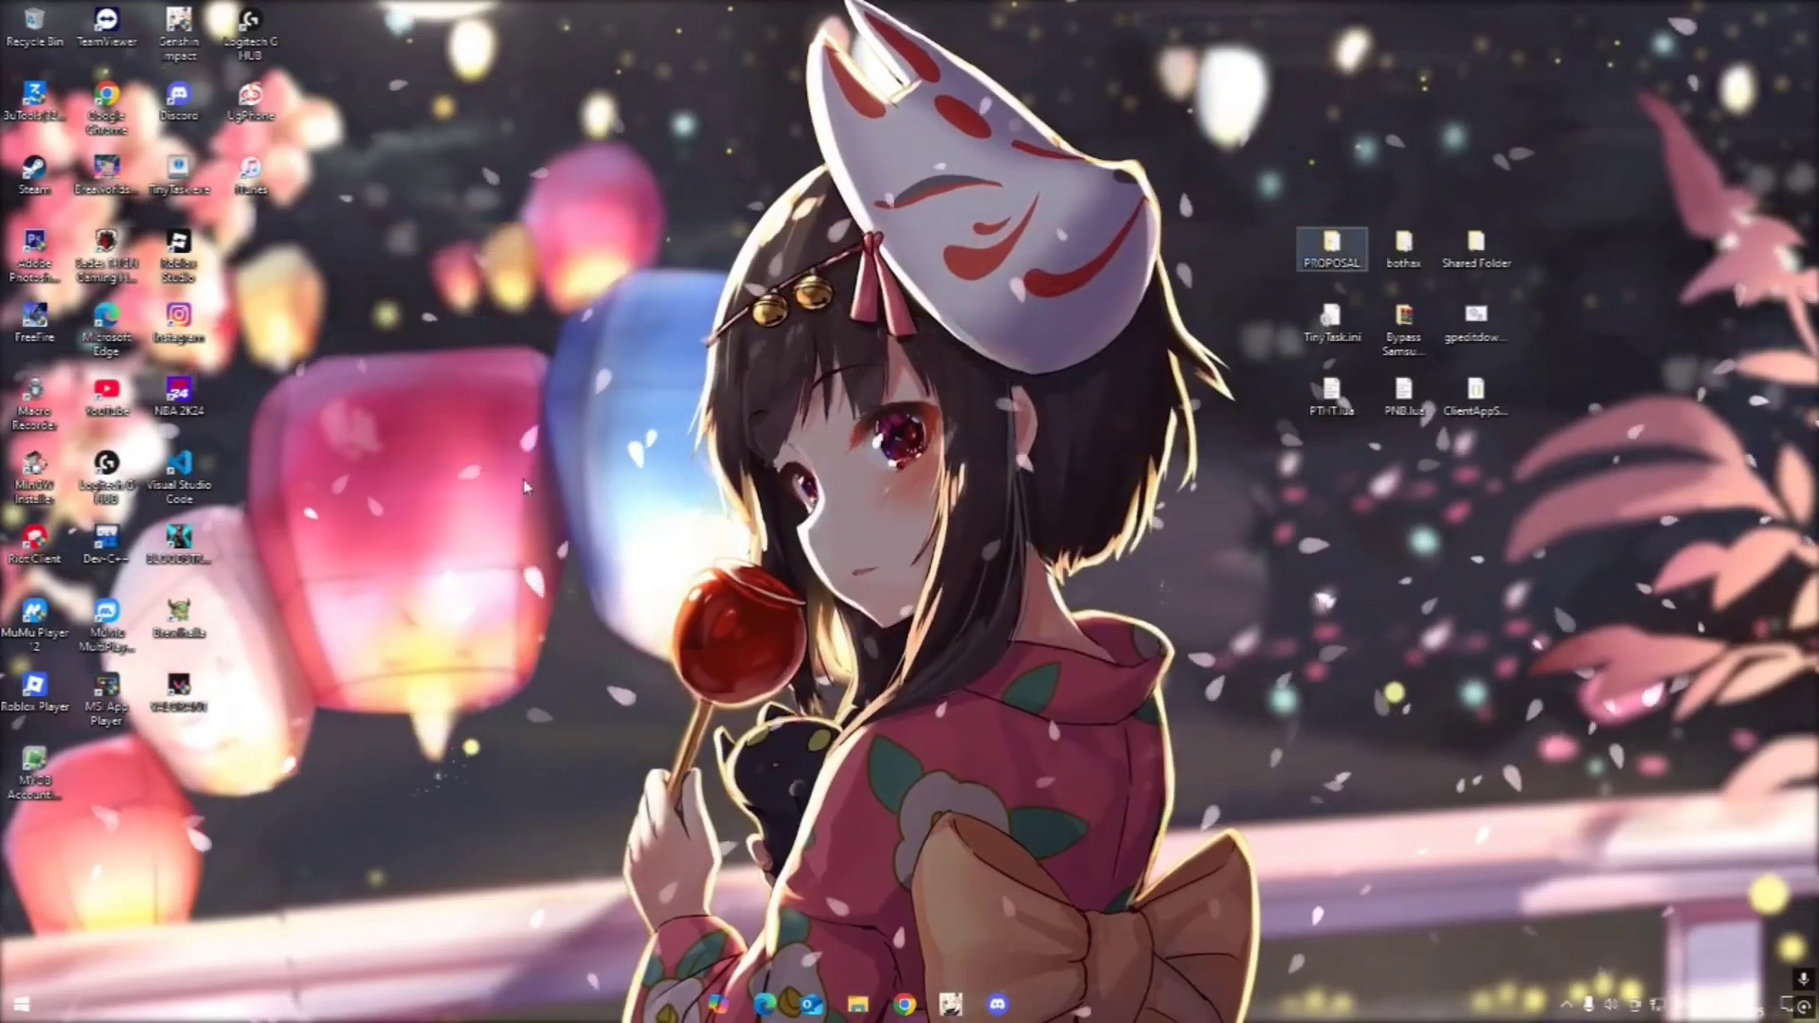
Move the new MYOB Accounting Plus v18 ED shortcut to an empty area of the desktop and launch it
left_click_drag(35, 769, 697, 403)
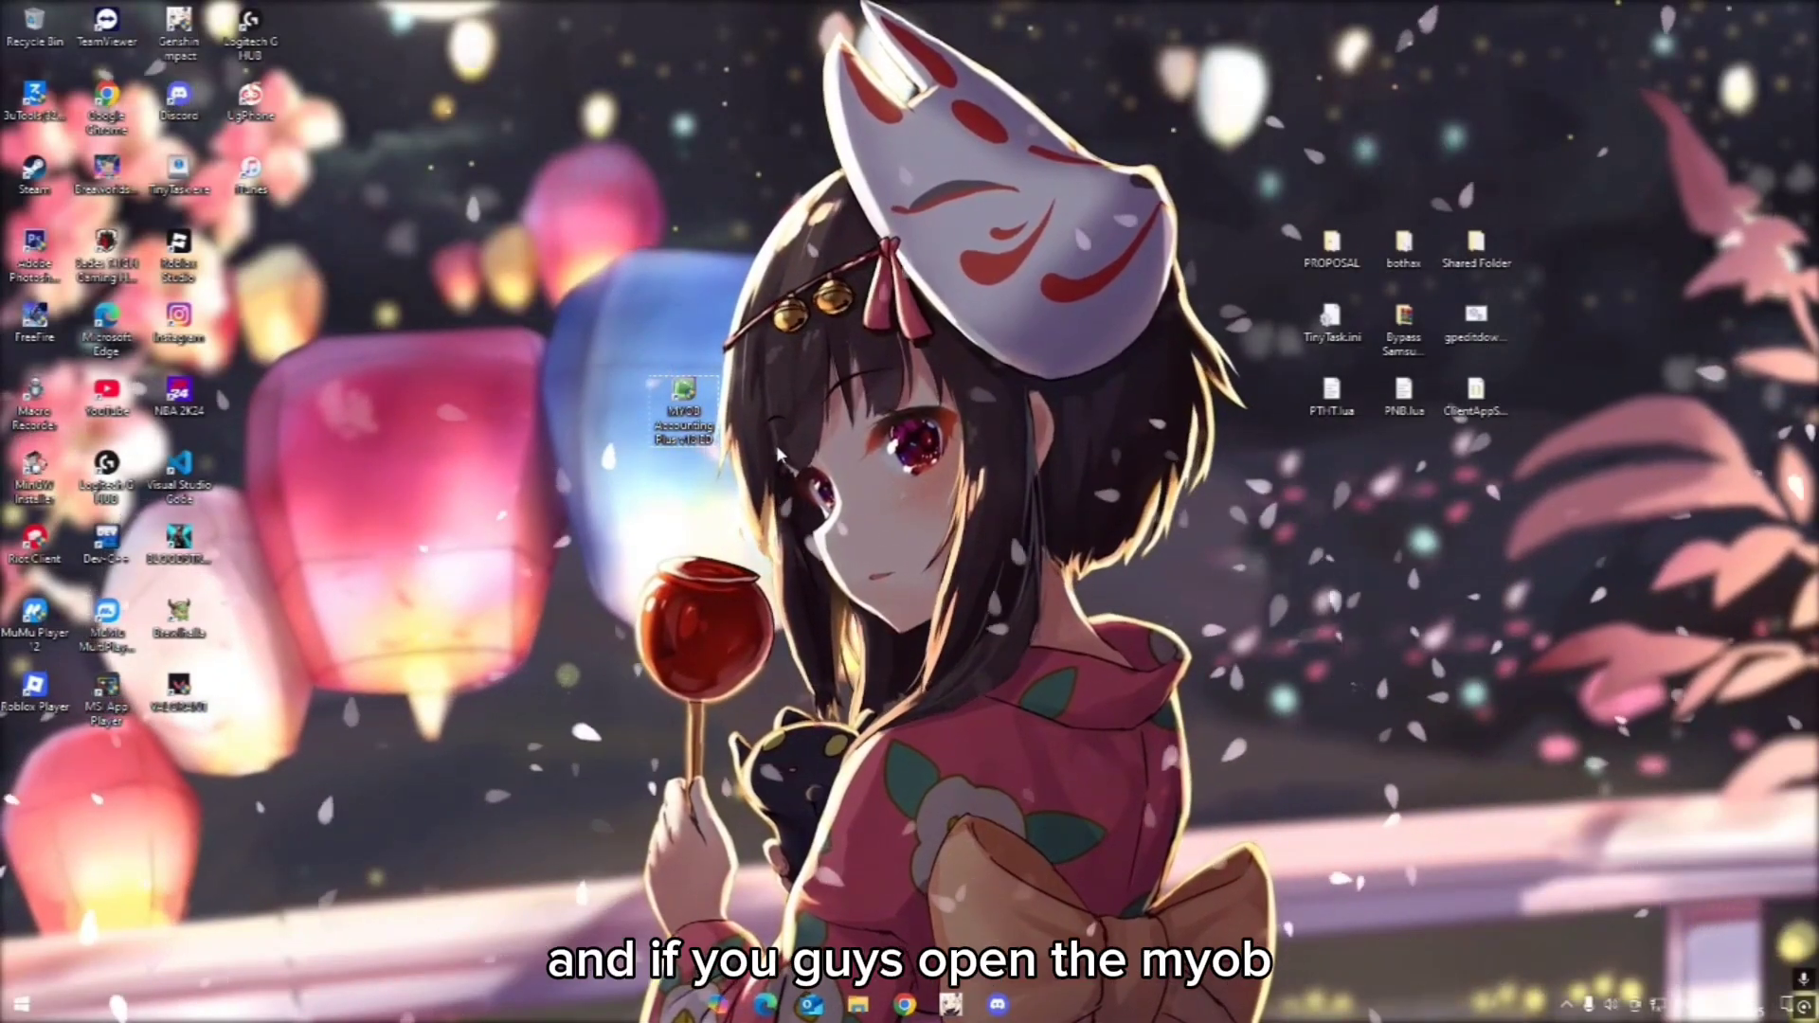
double_click(694, 415)
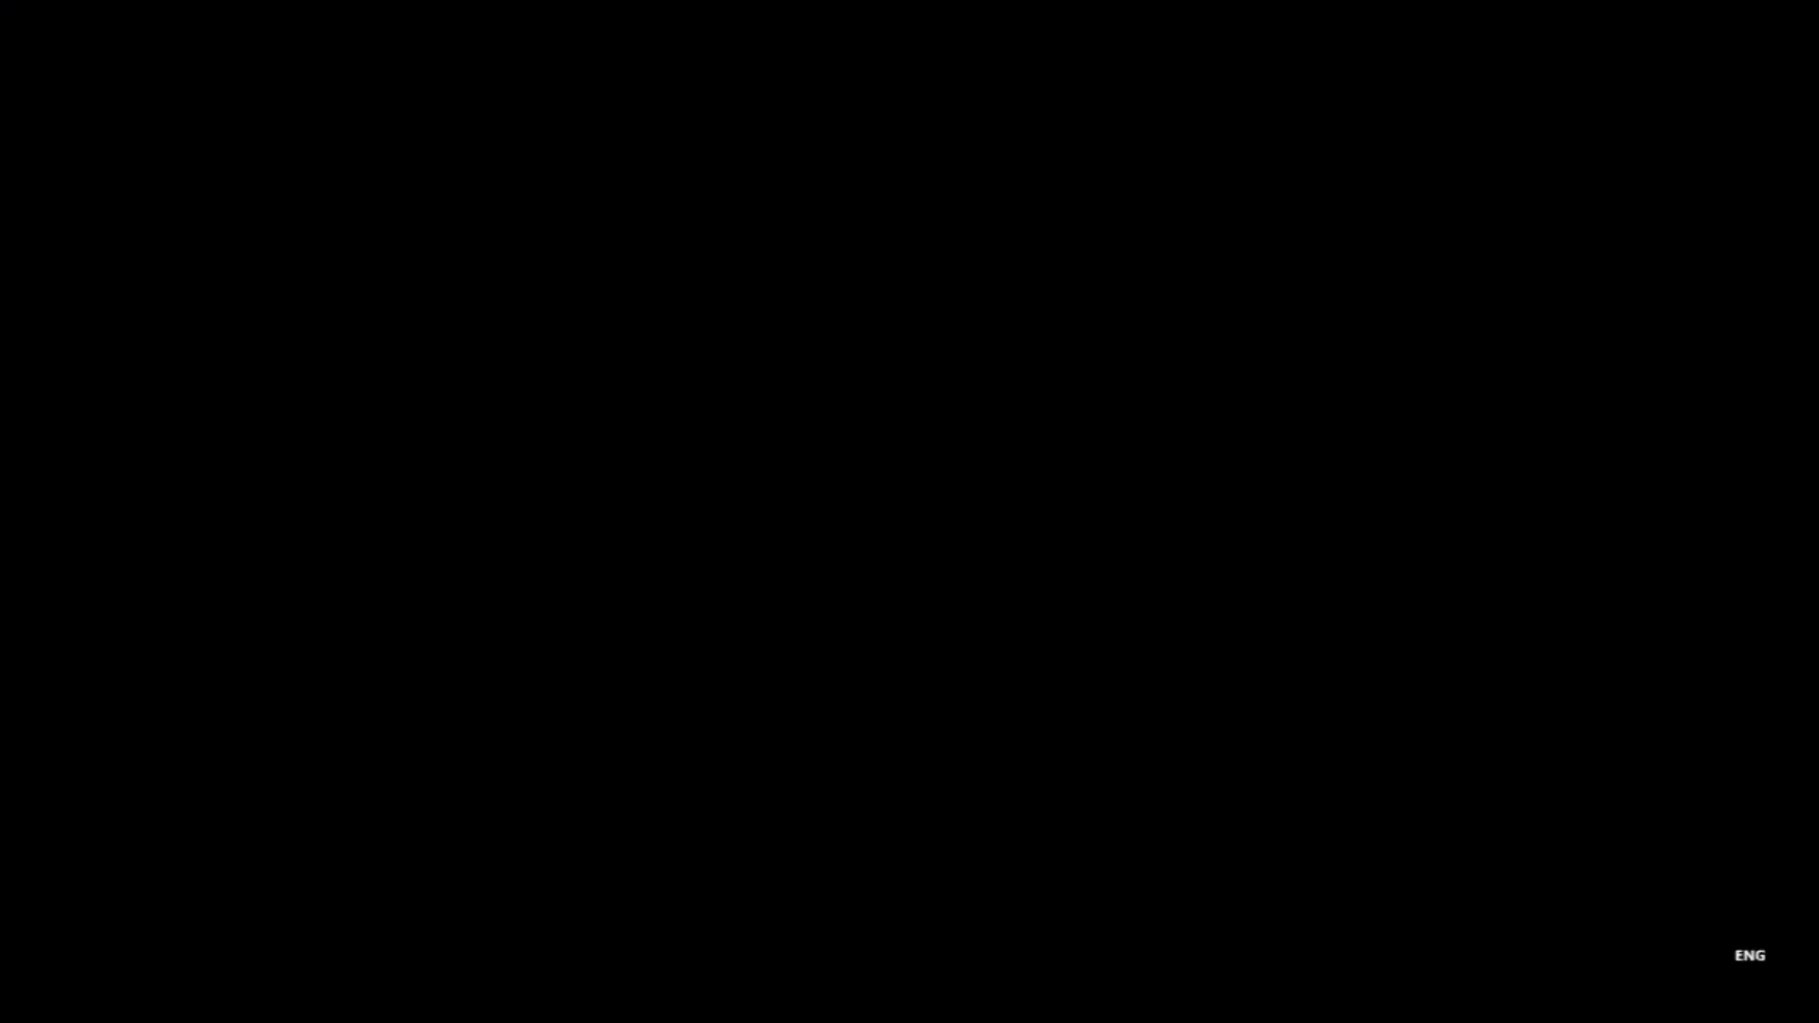
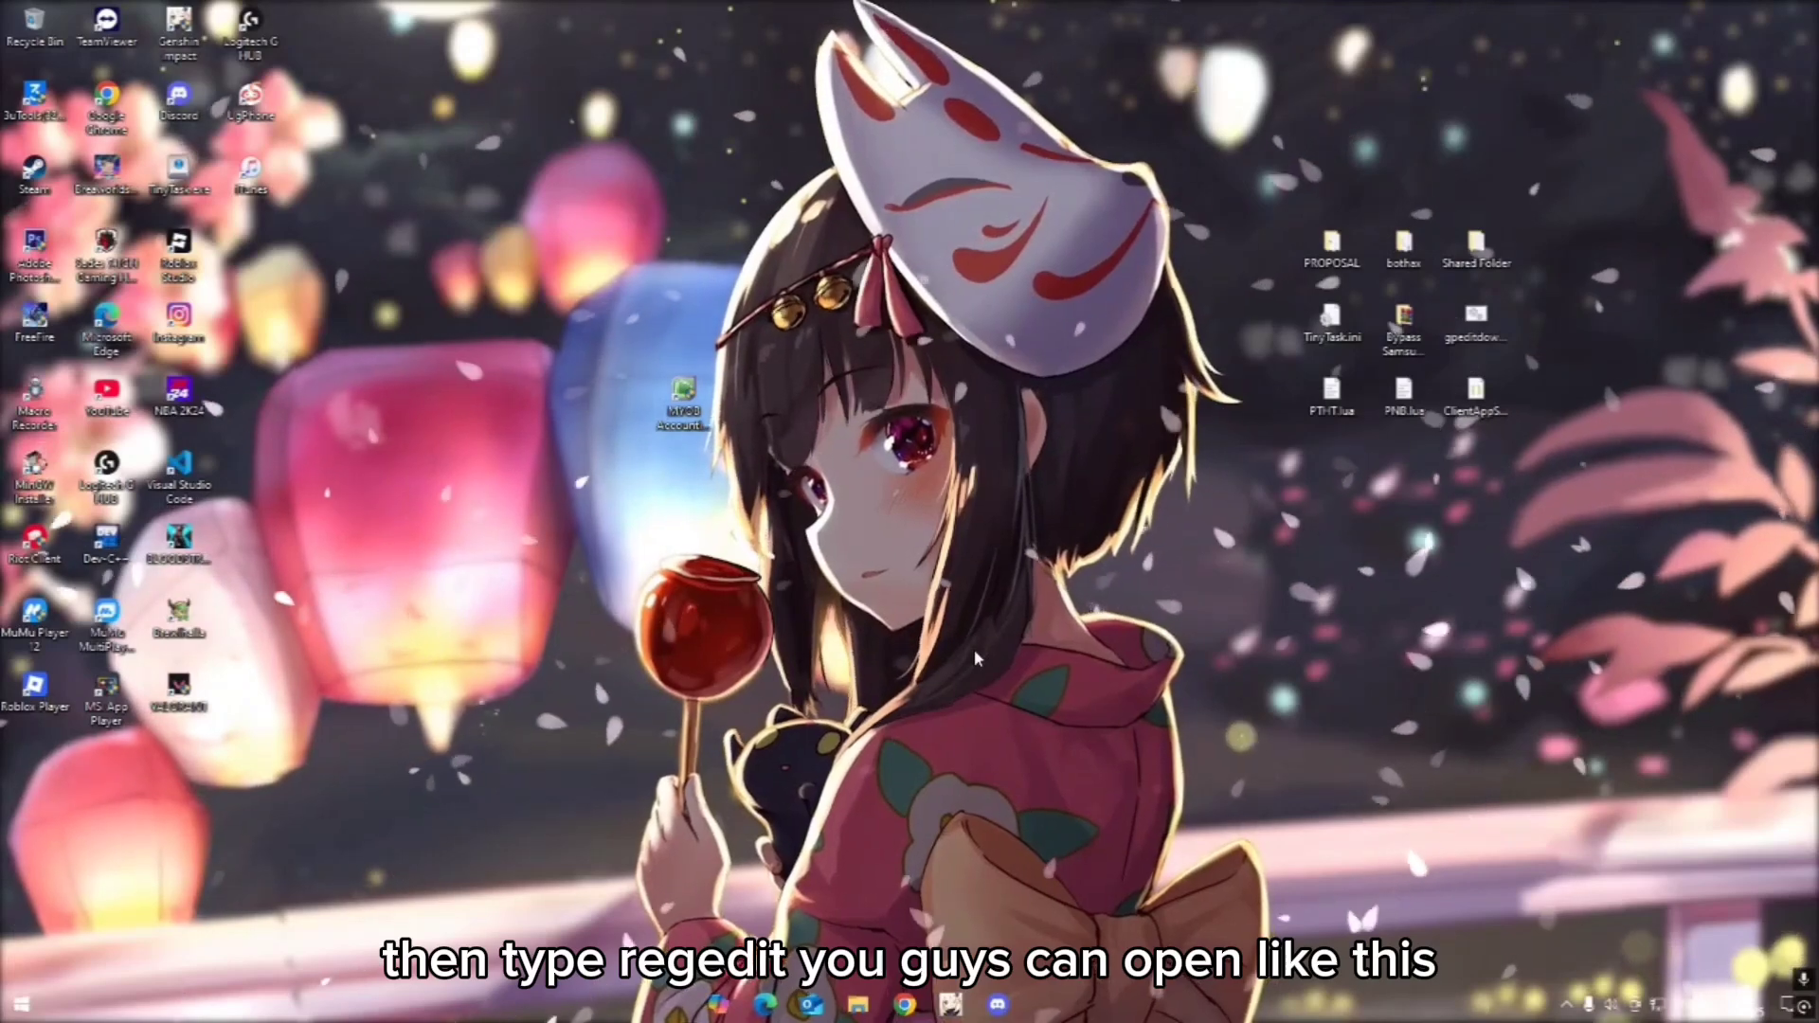
key("super")
type("Regedirt")
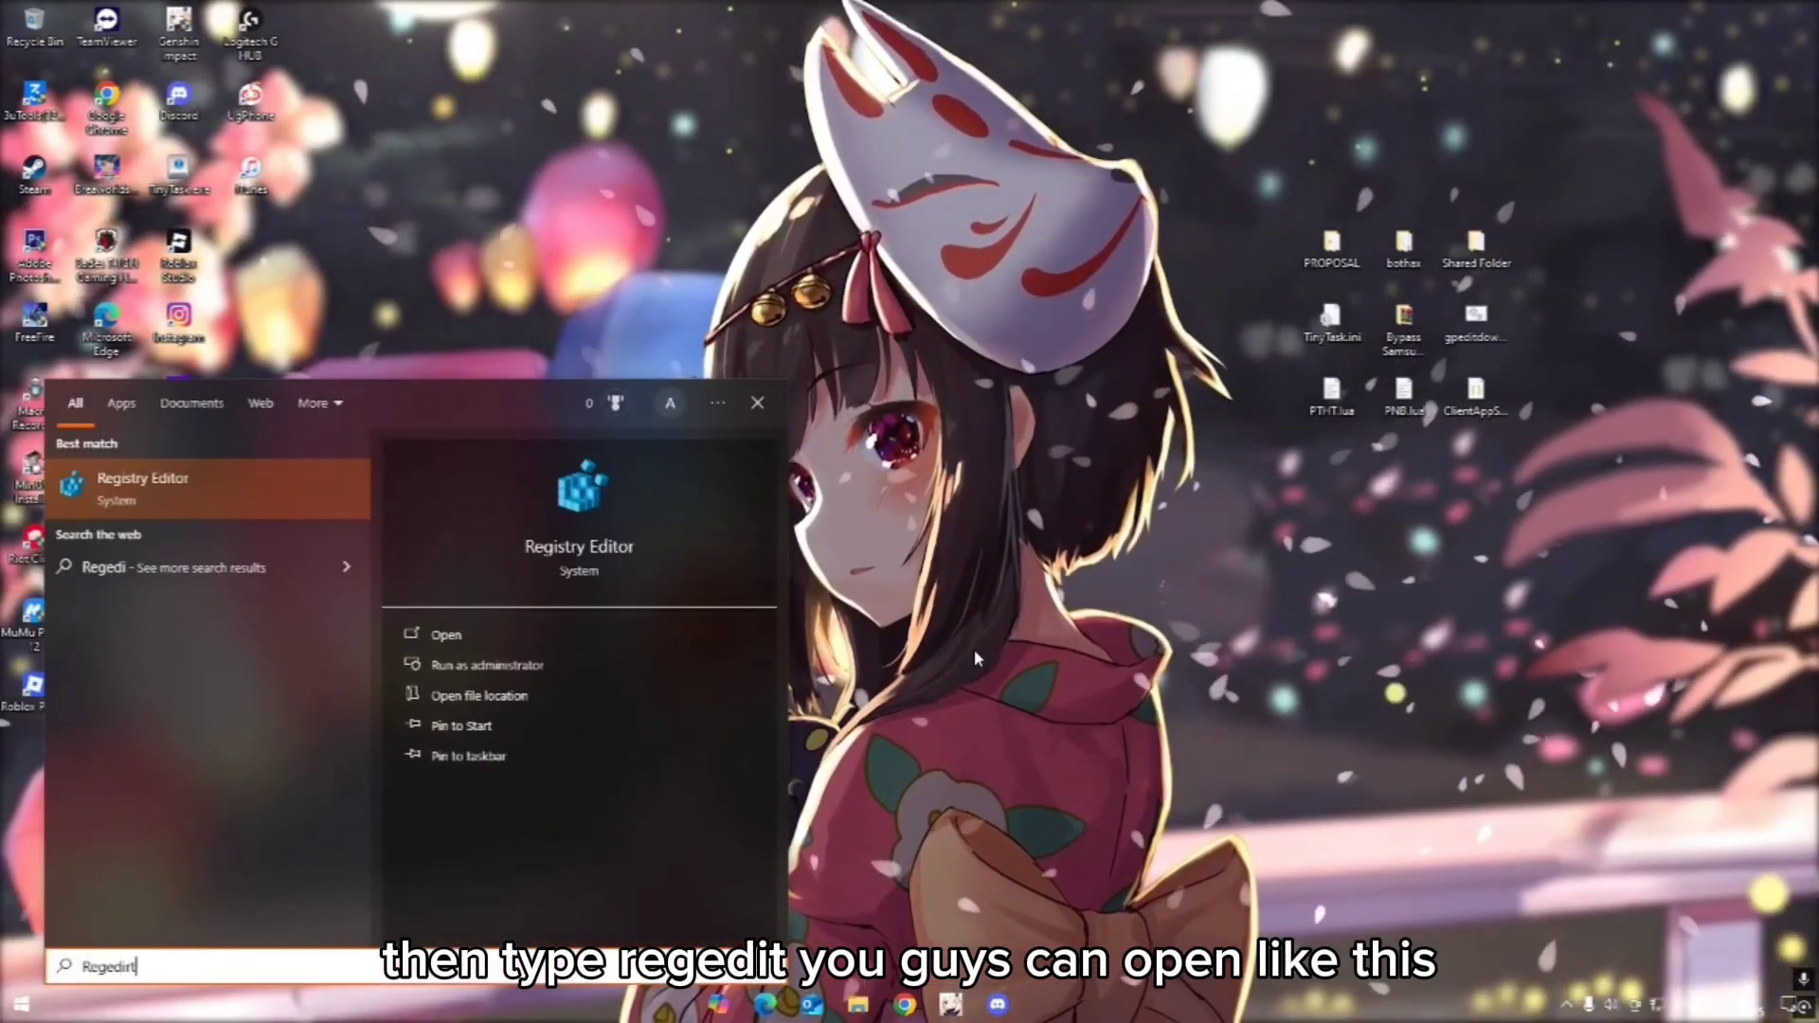
key("BackSpace")
key("BackSpace")
type("t")
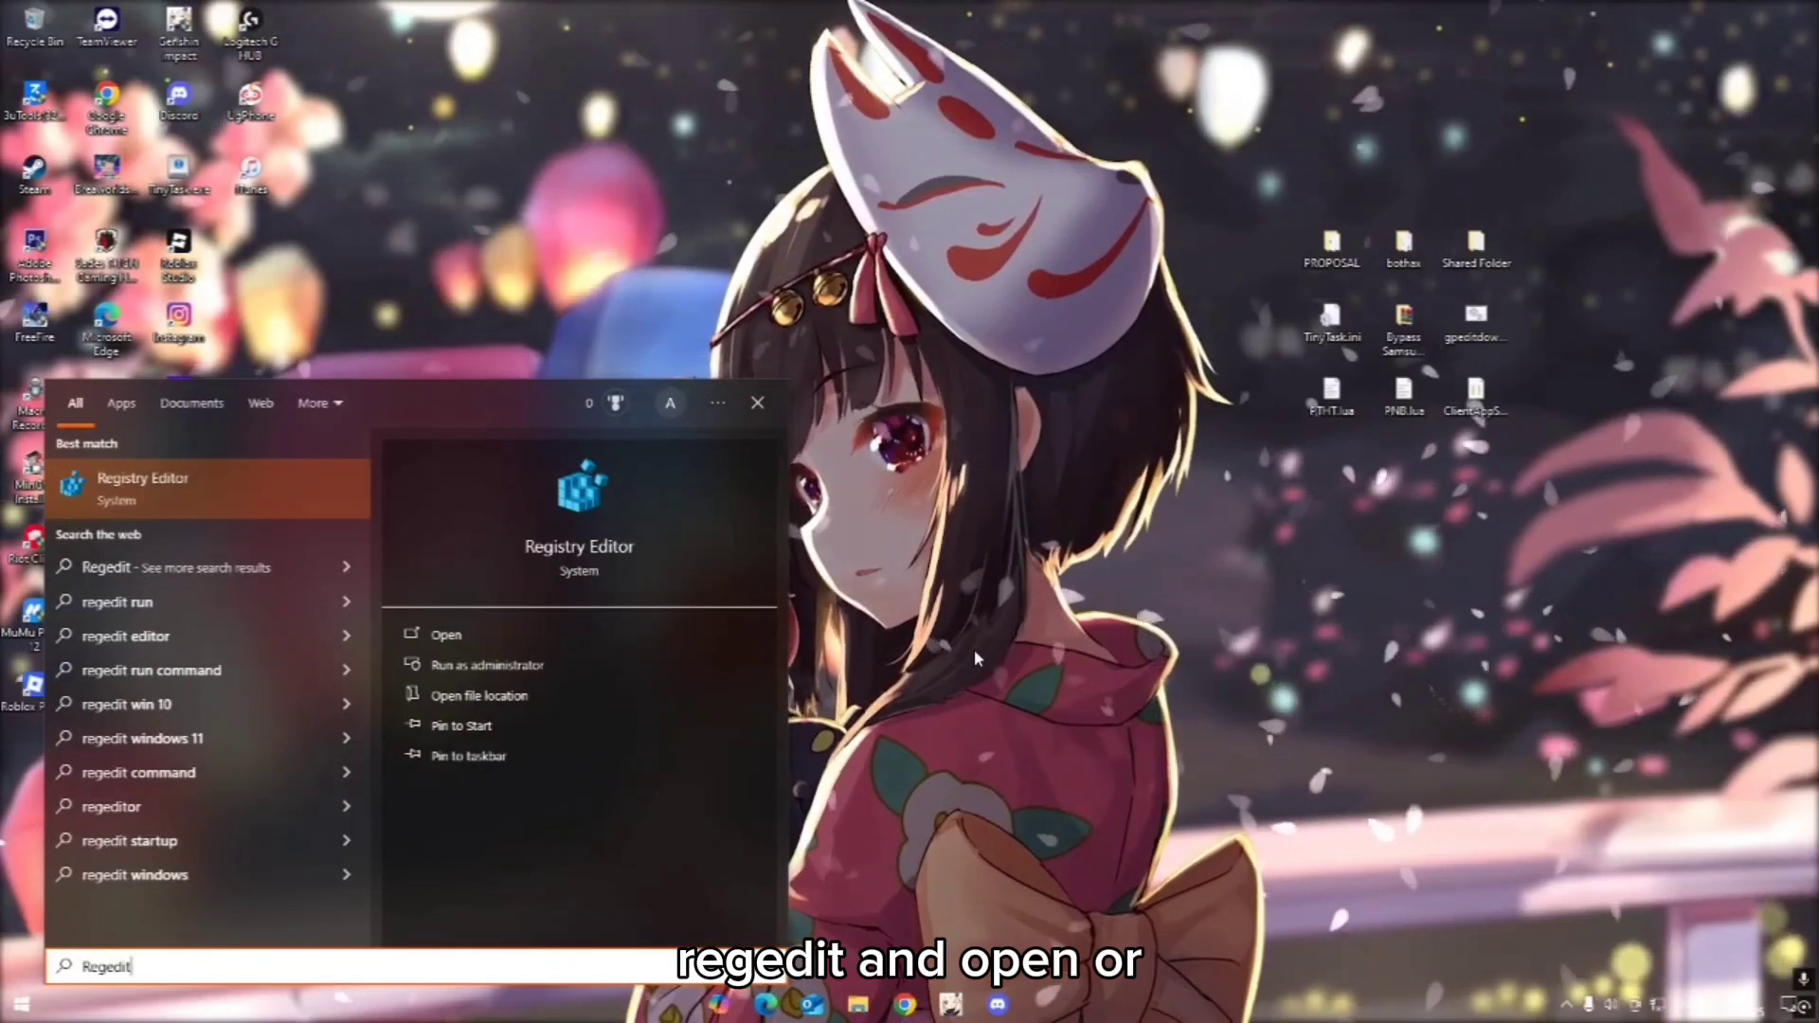
key("Escape")
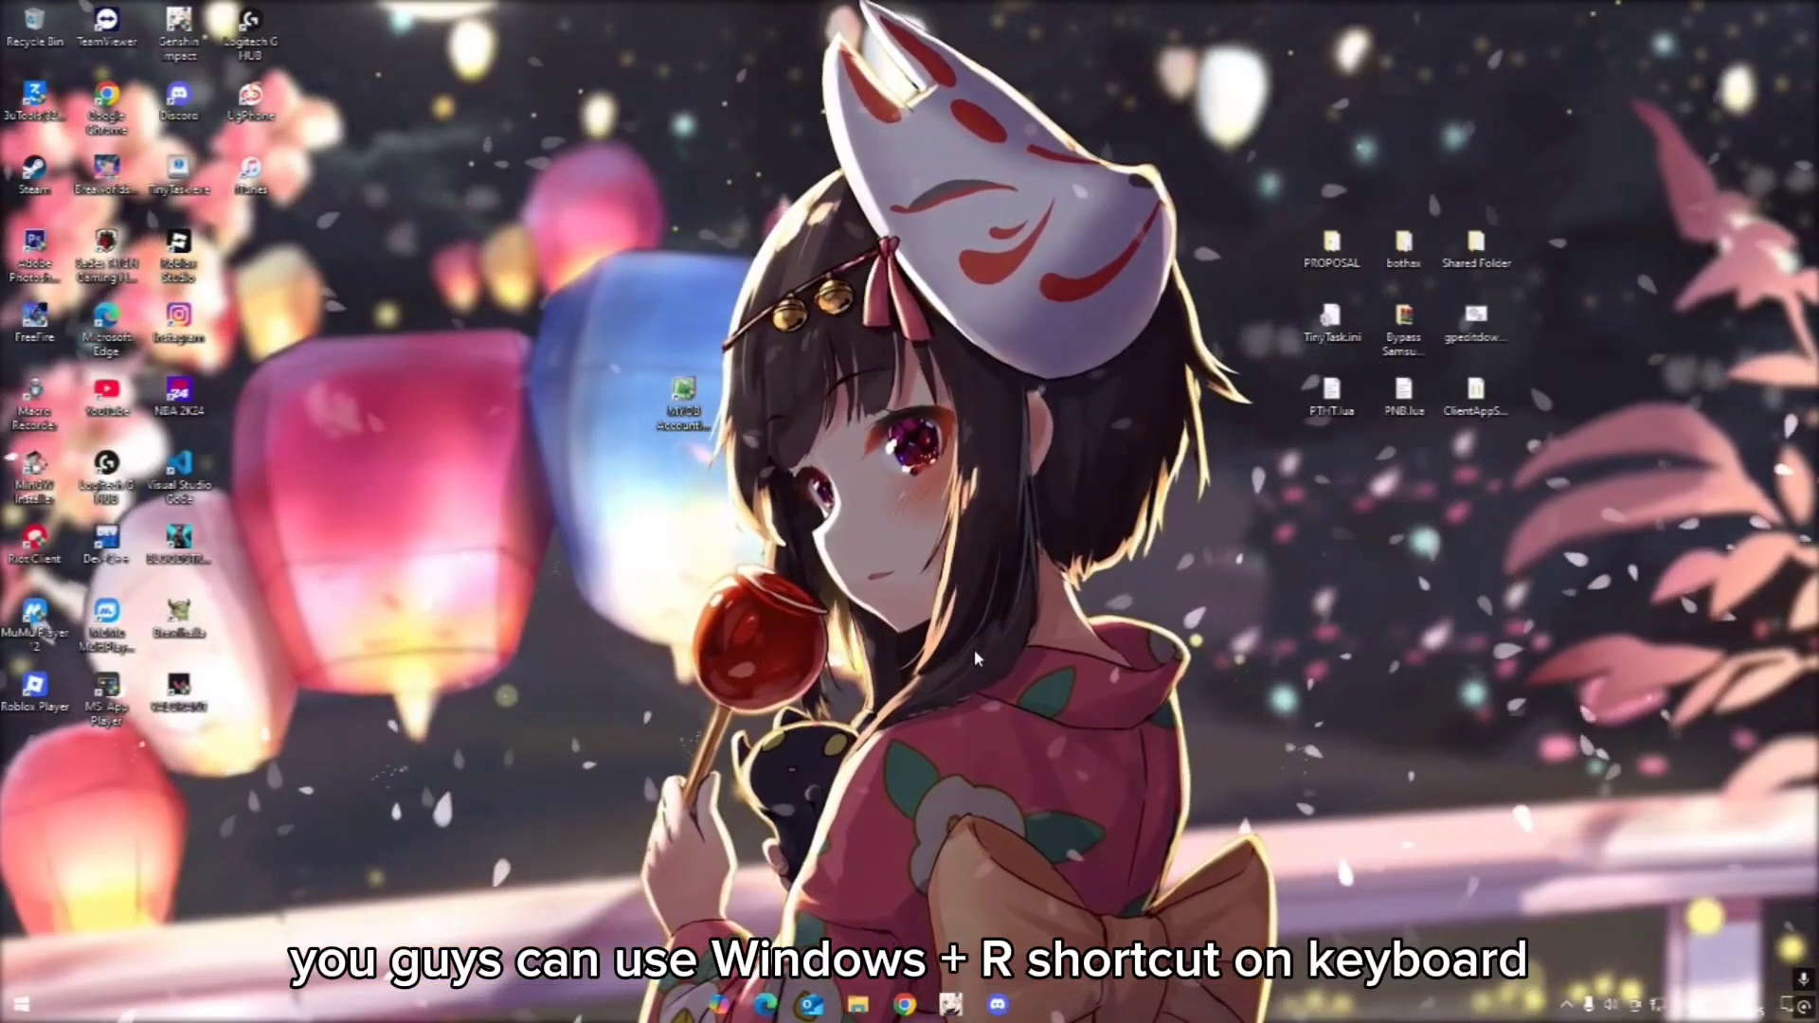
Launch the Registry Editor with the Run command Regedit and allow it to make changes to the device
key("super+r")
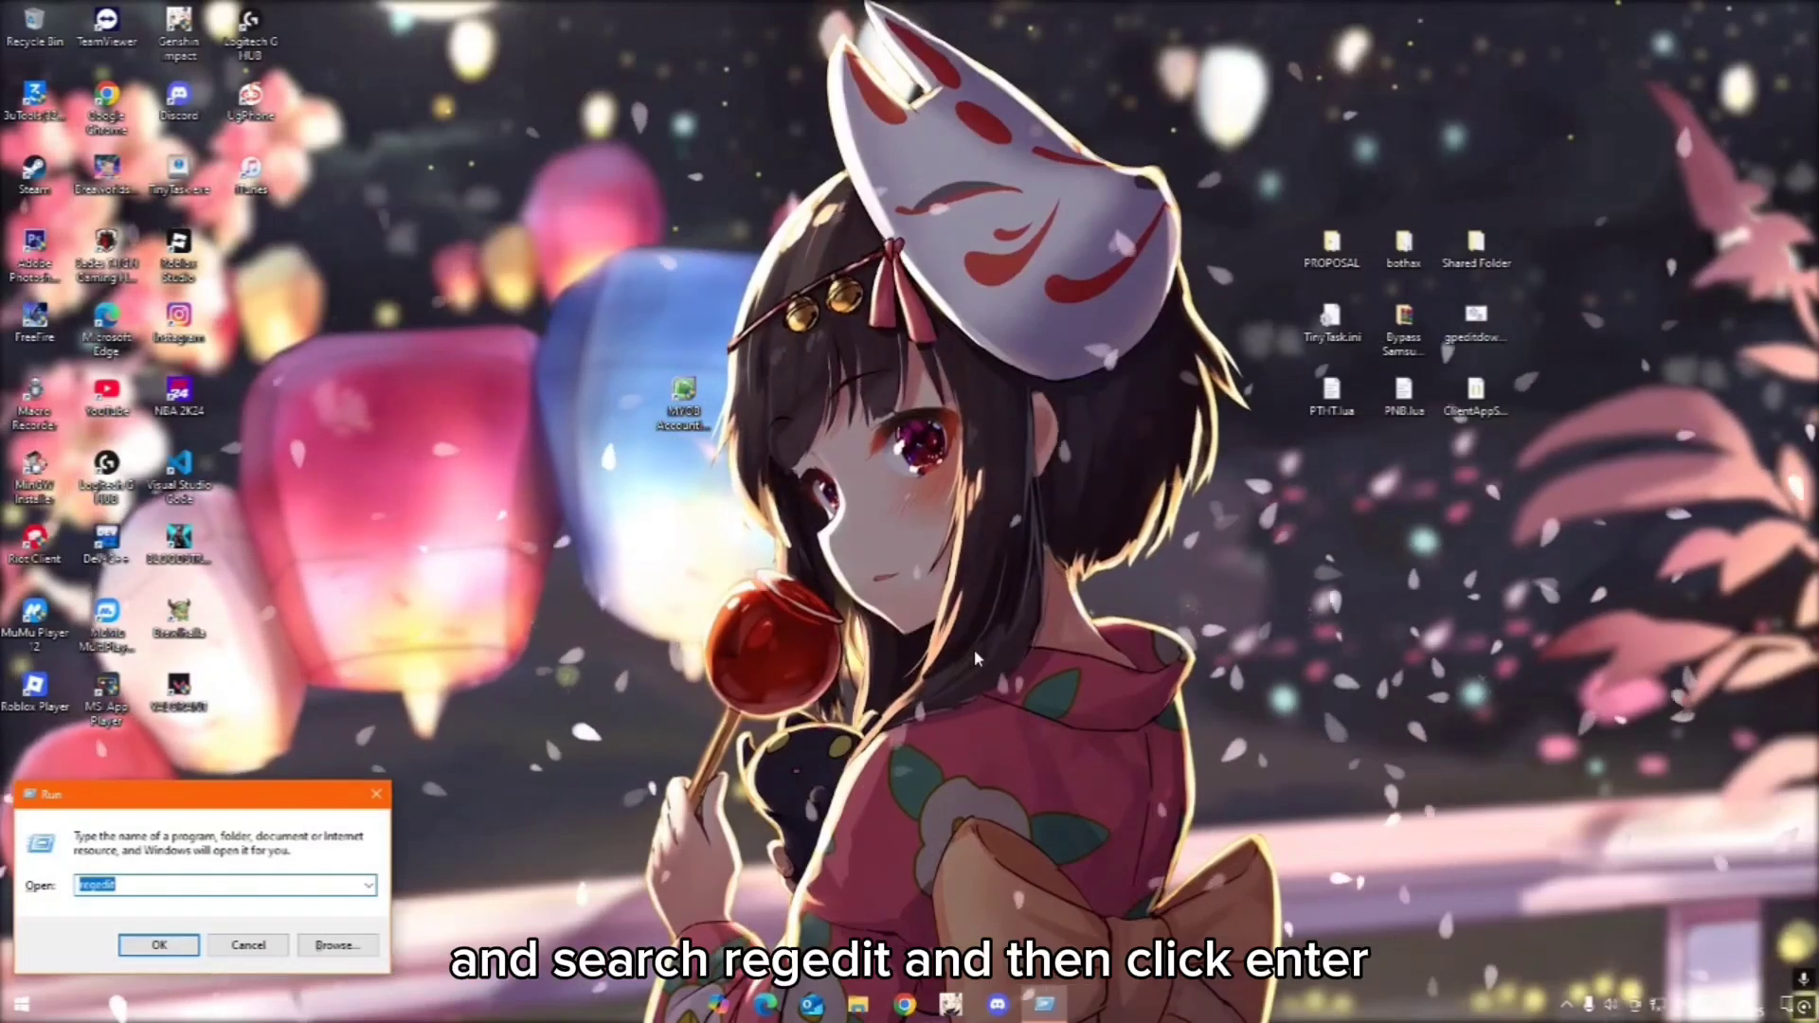
type("Regedit")
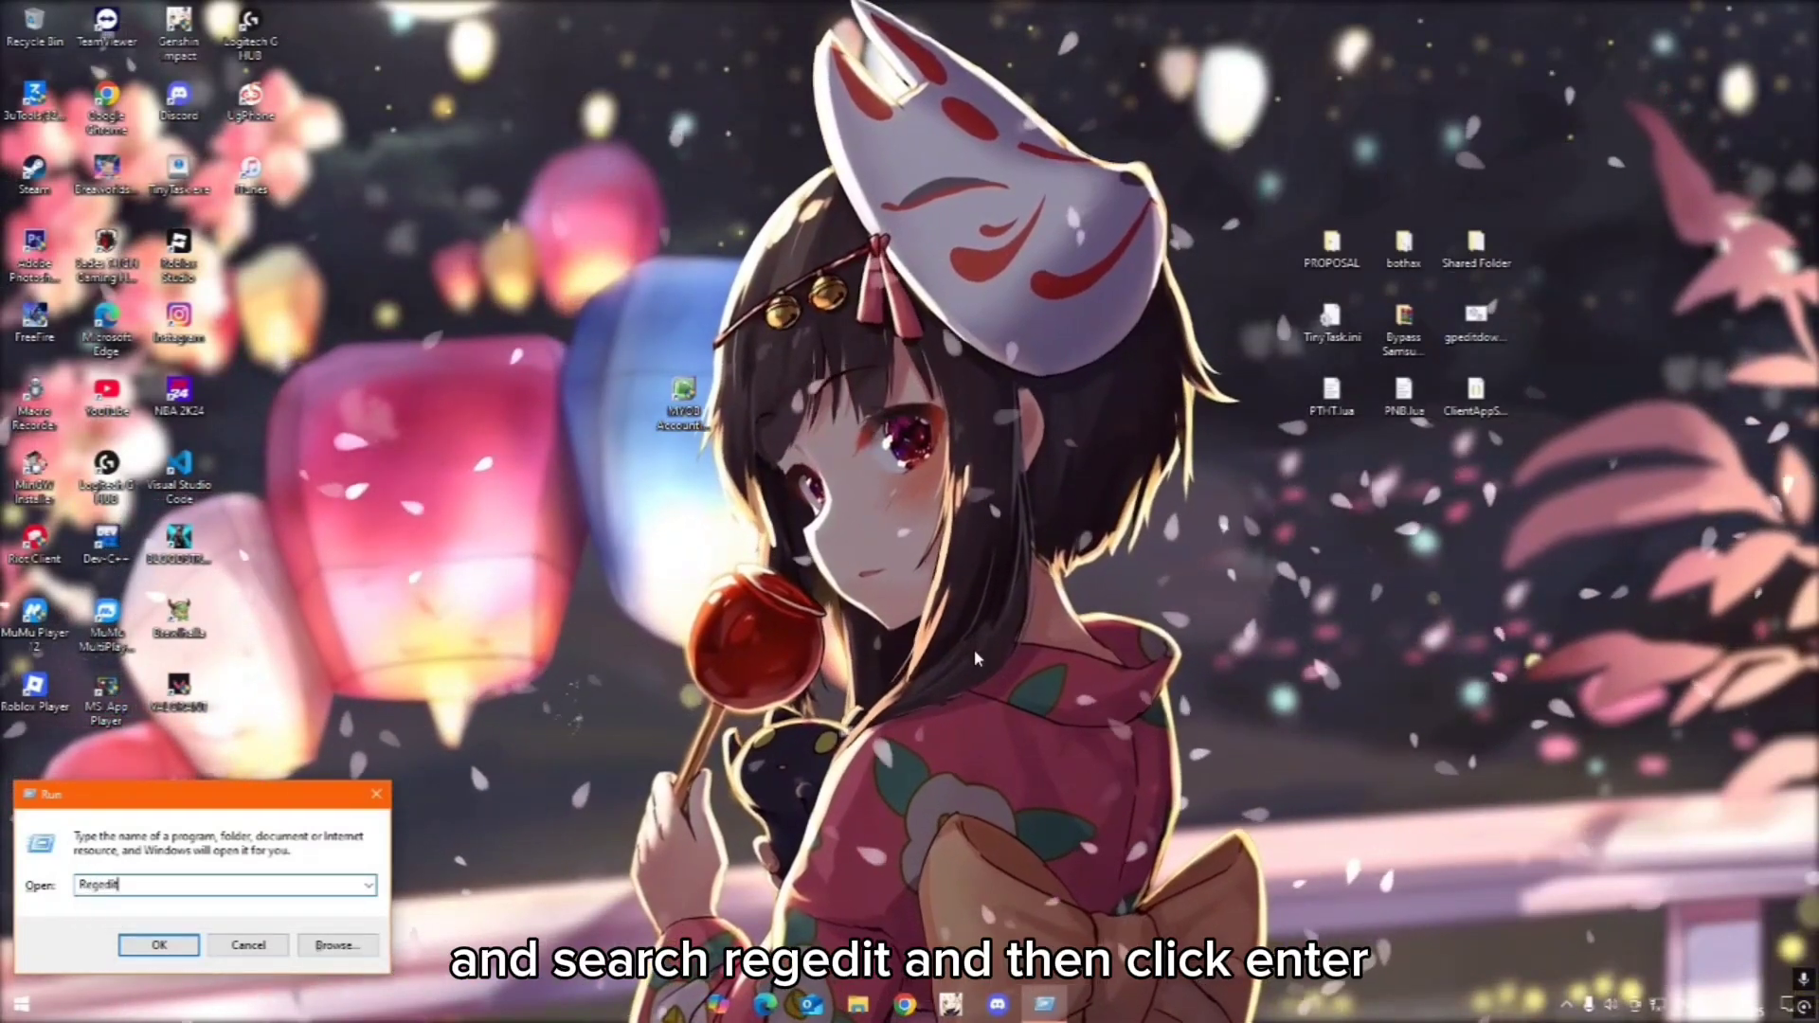
key("Return")
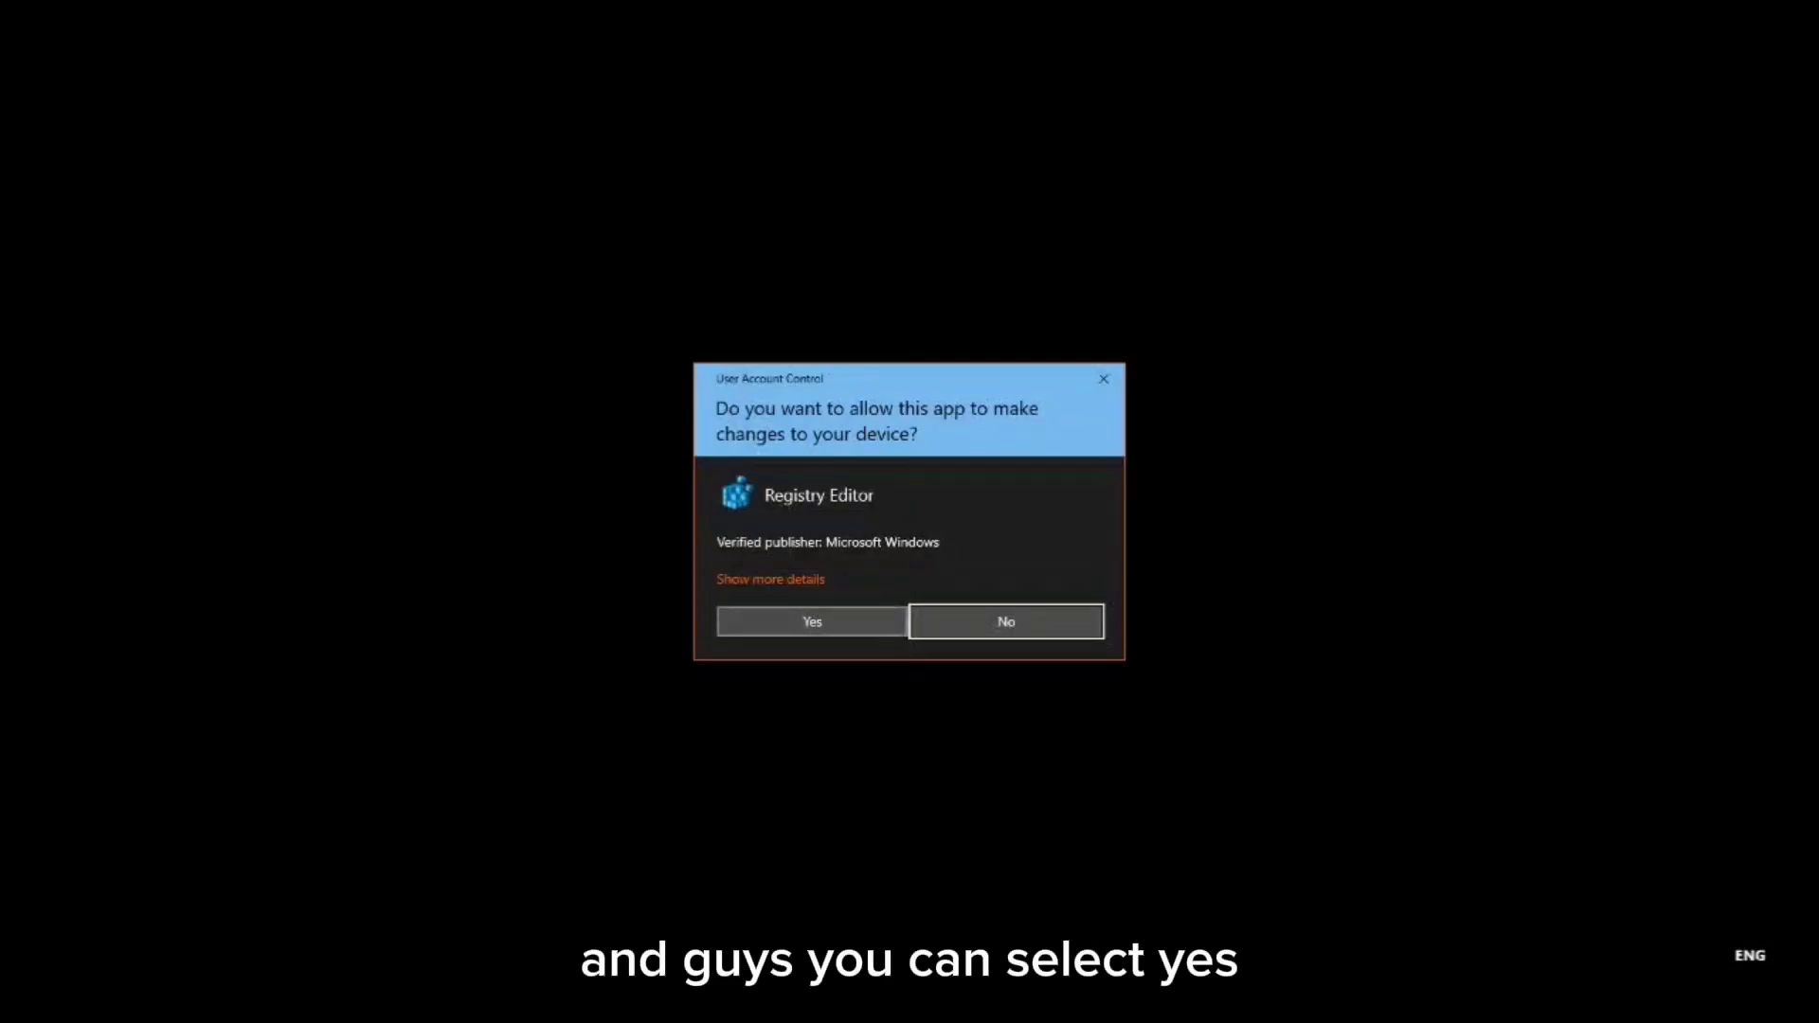
left_click(812, 622)
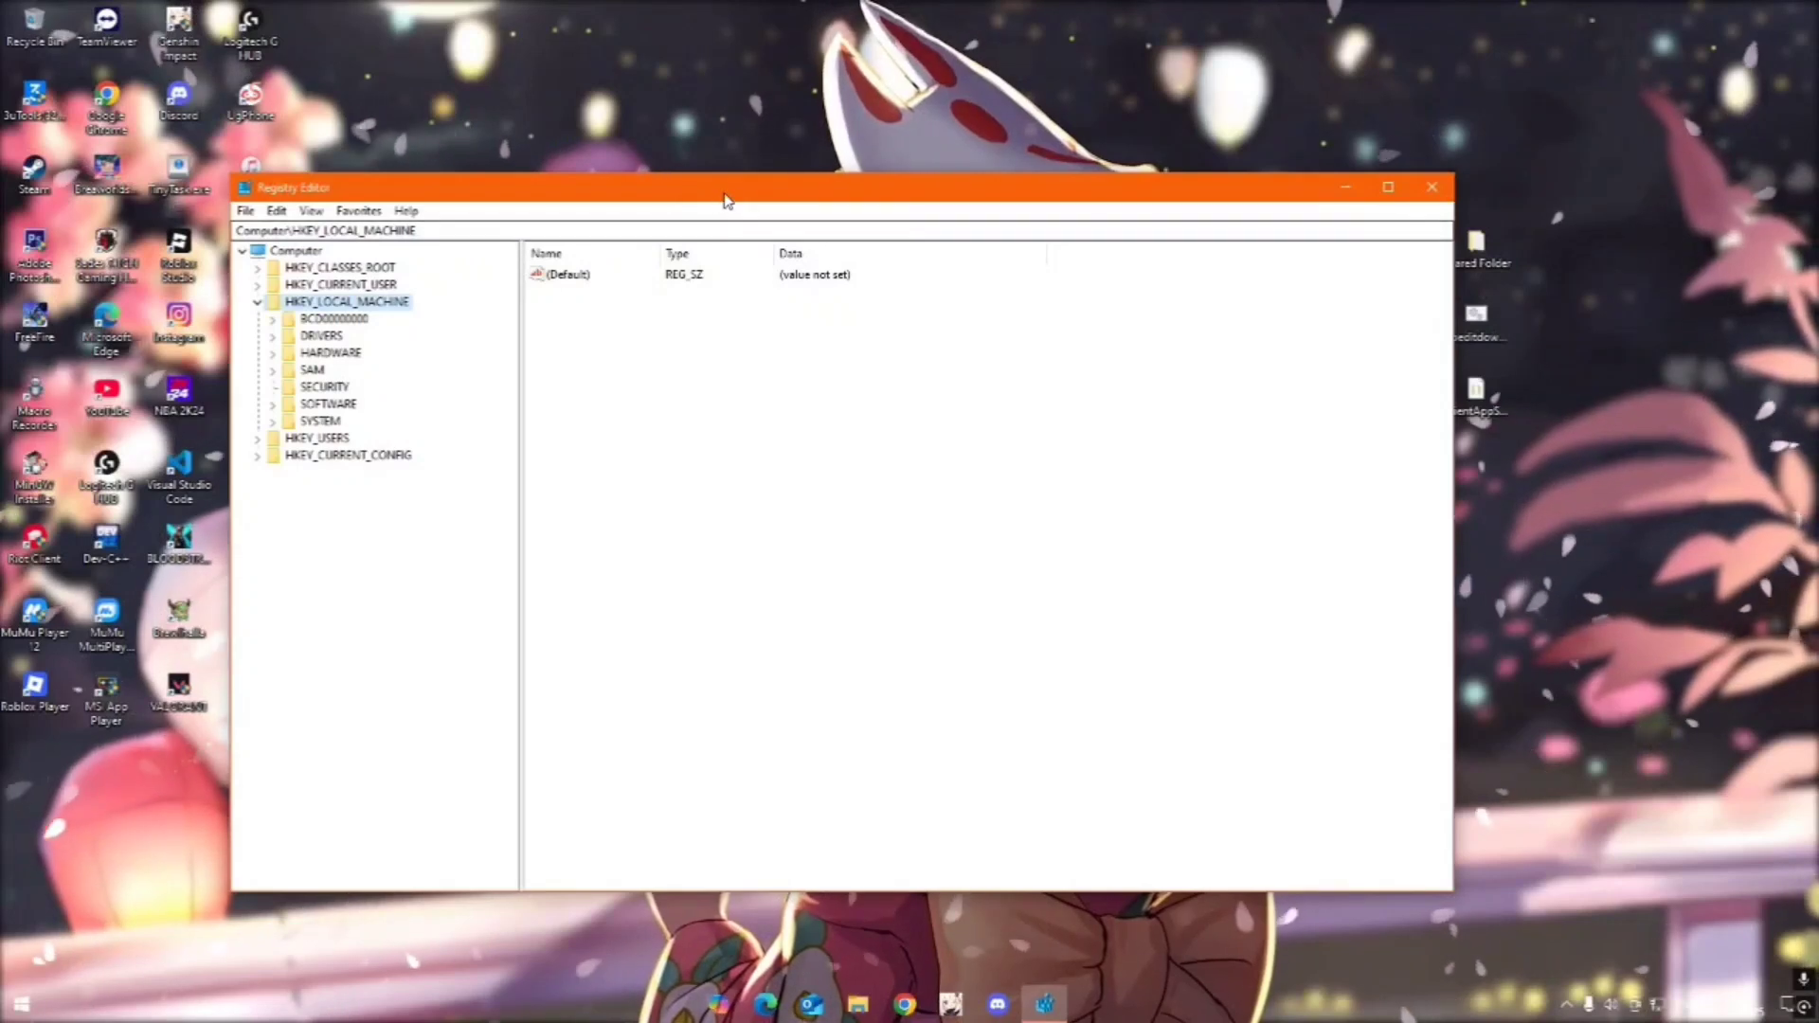
Reposition the Registry Editor window and expand the SOFTWARE key under HKEY_LOCAL_MACHINE
left_click_drag(725, 194, 774, 202)
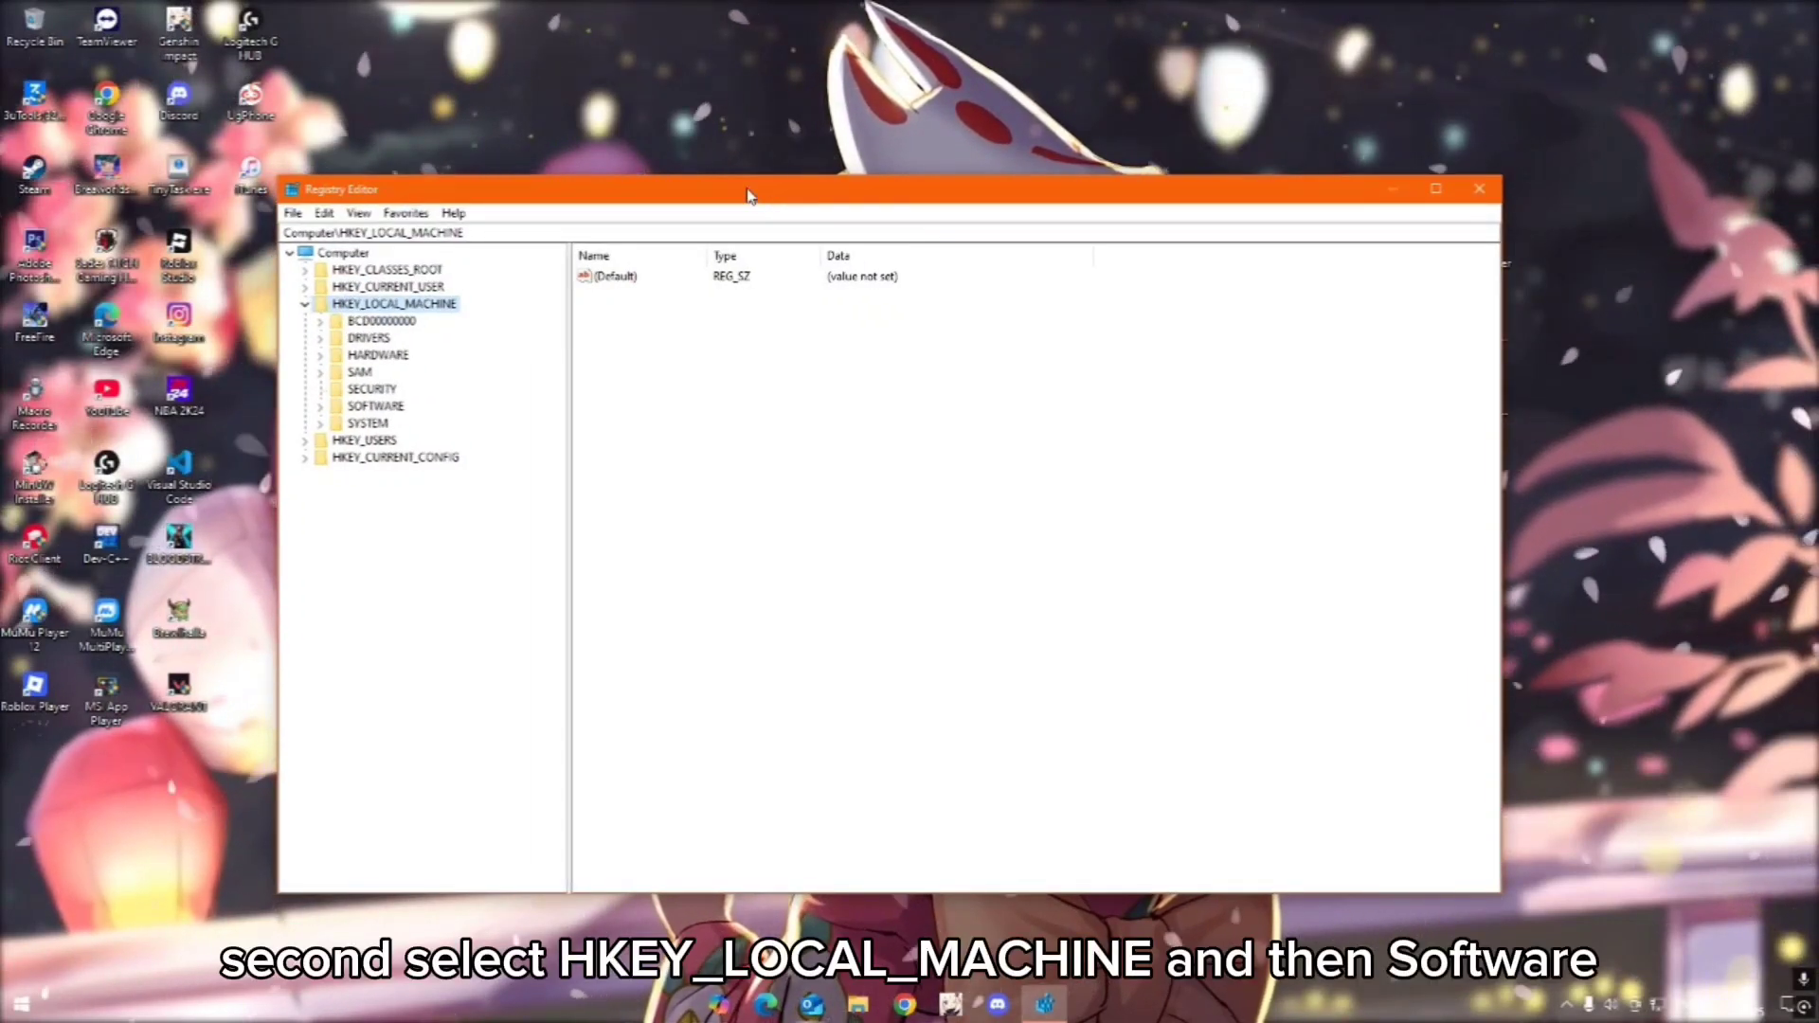
left_click(304, 304)
left_click(304, 304)
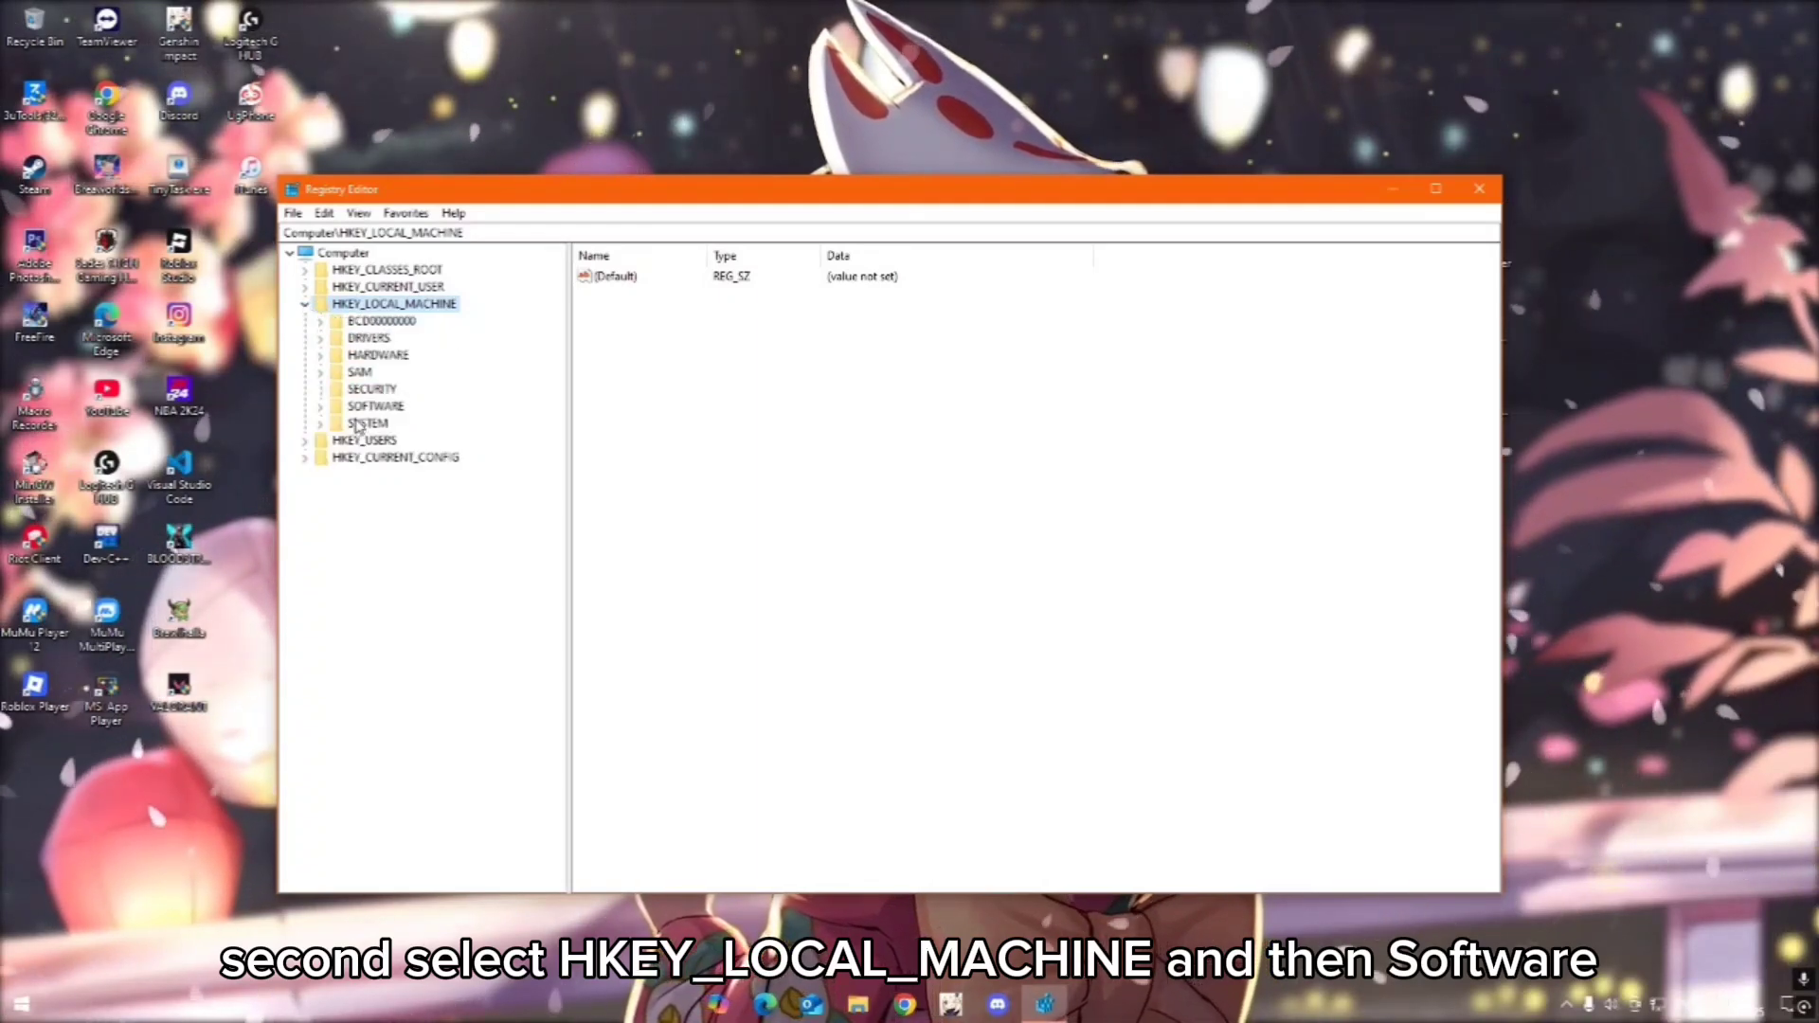
left_click(322, 408)
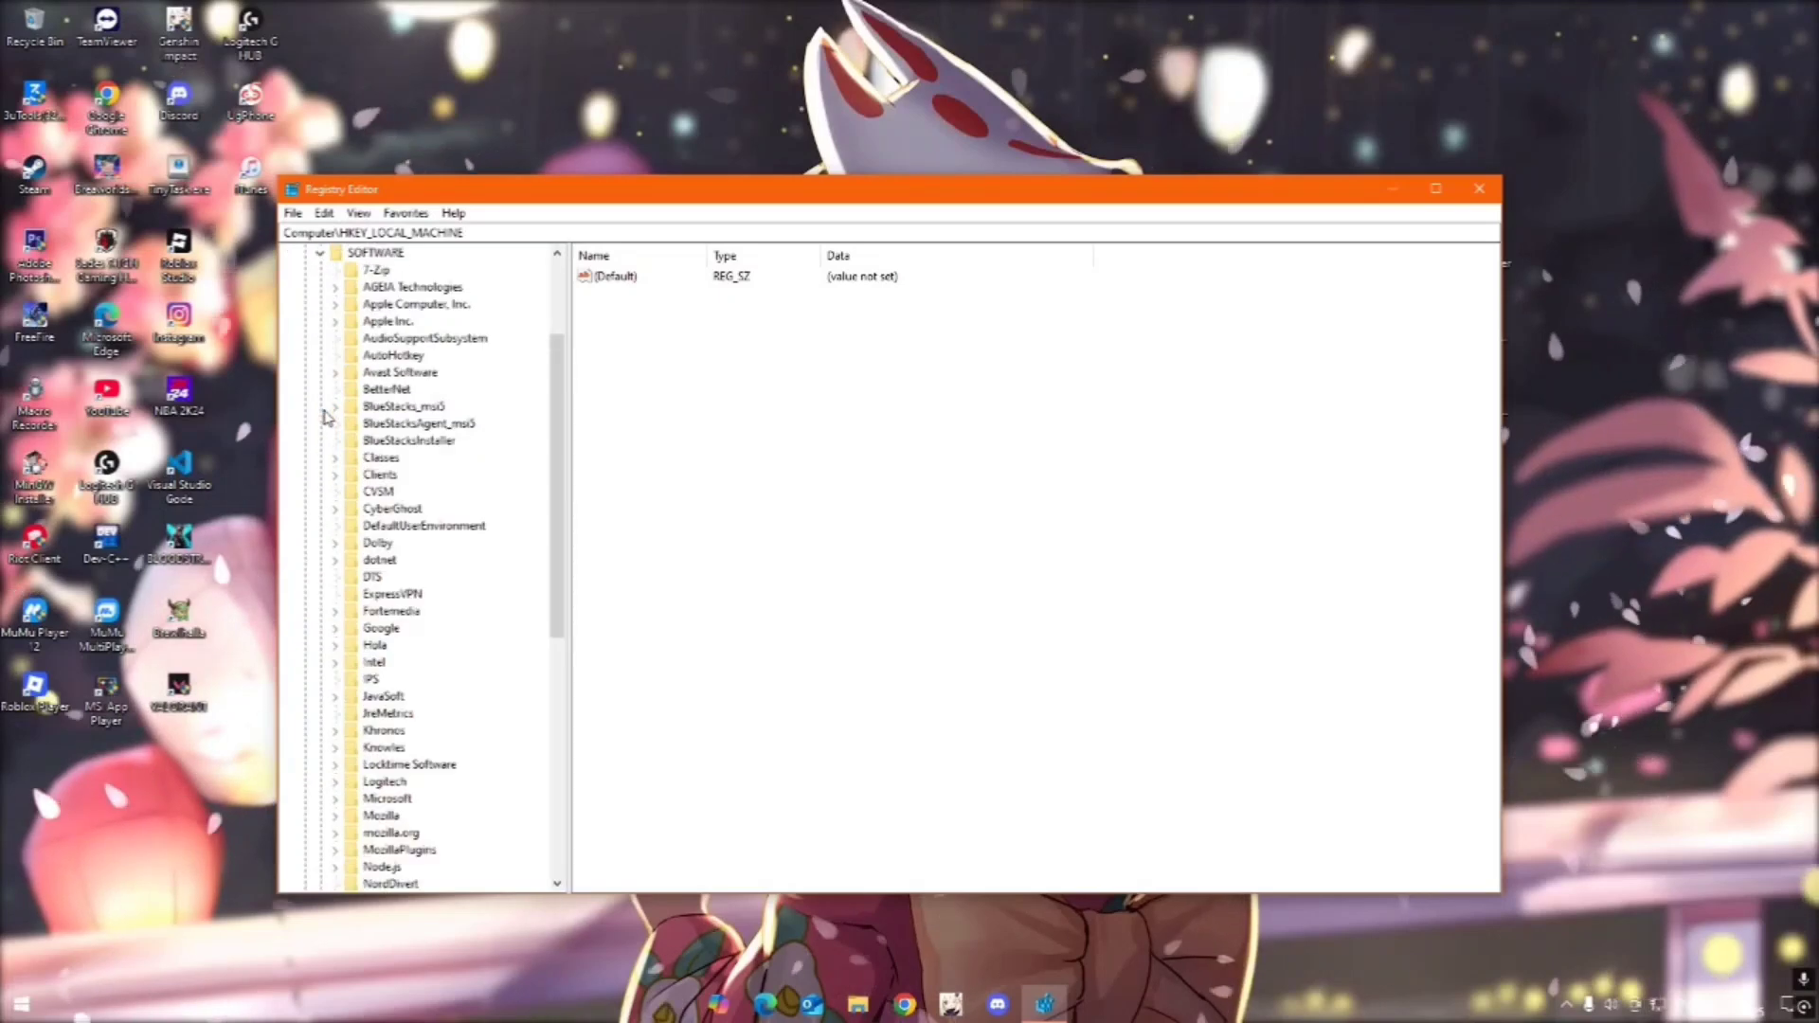
Expand the Microsoft key under SOFTWARE and the Windows key inside it
scroll(374, 485, "down", 10)
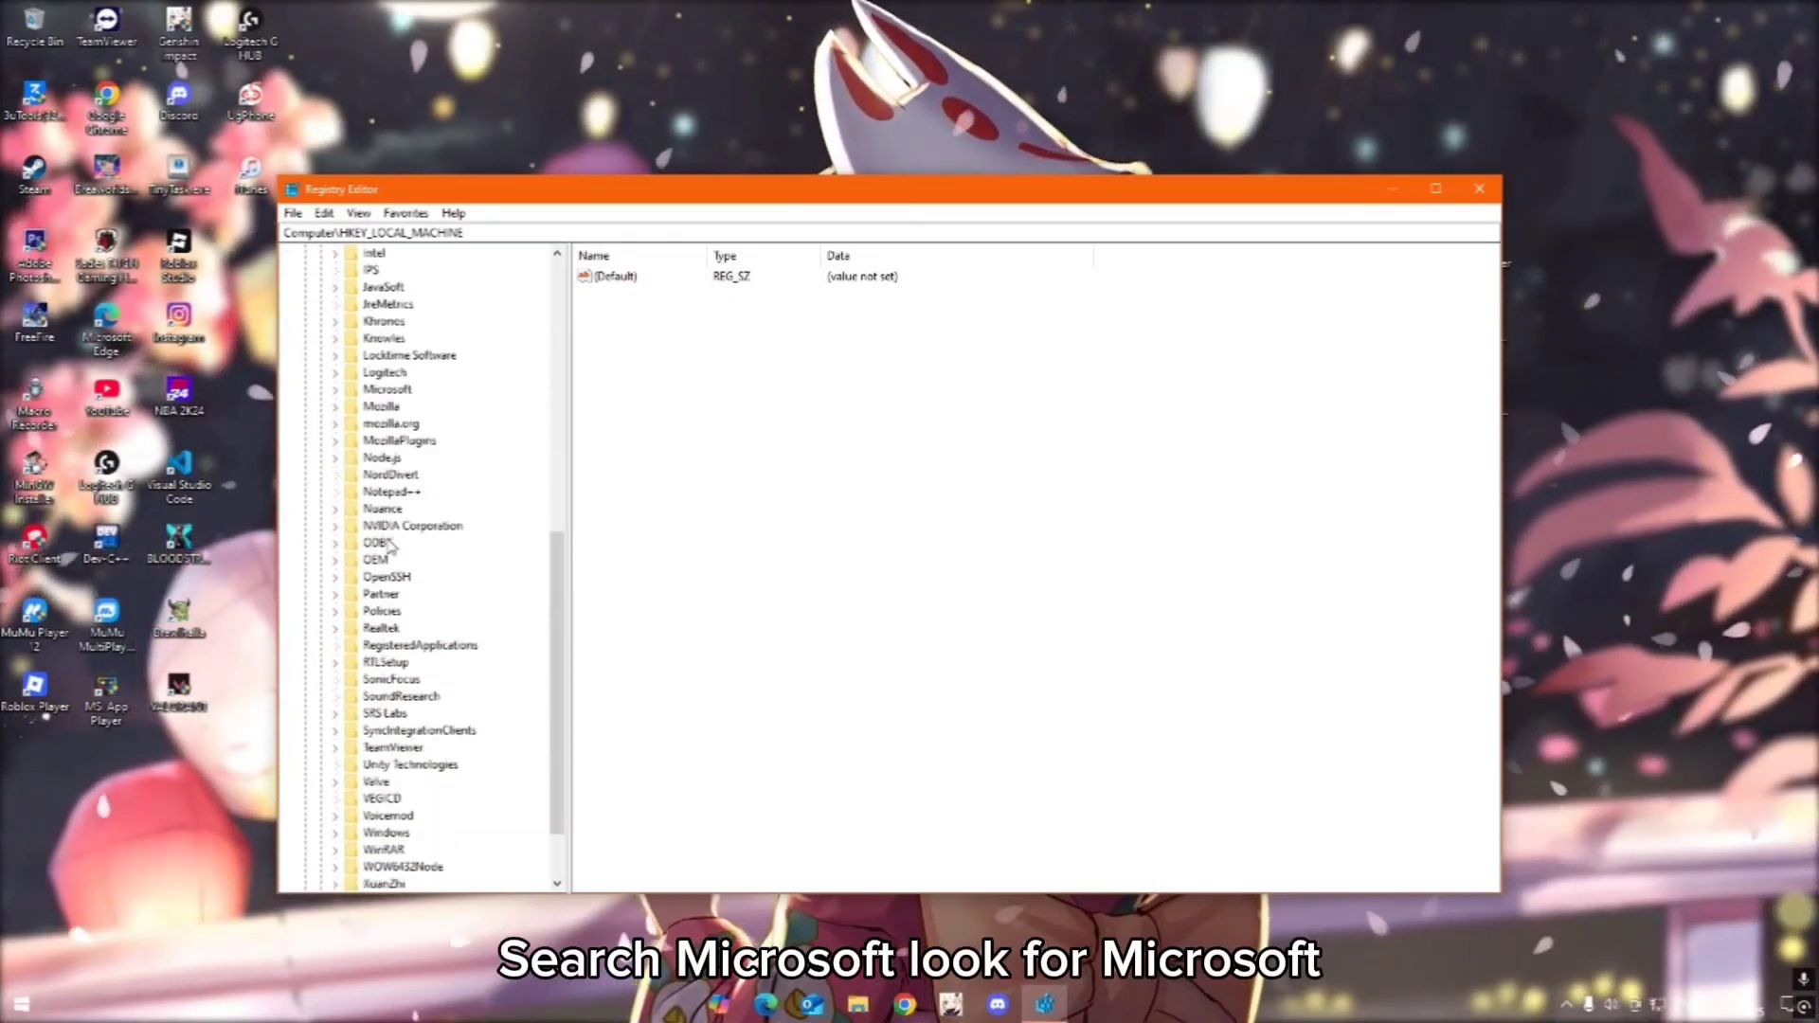
scroll(391, 603, "up", 2)
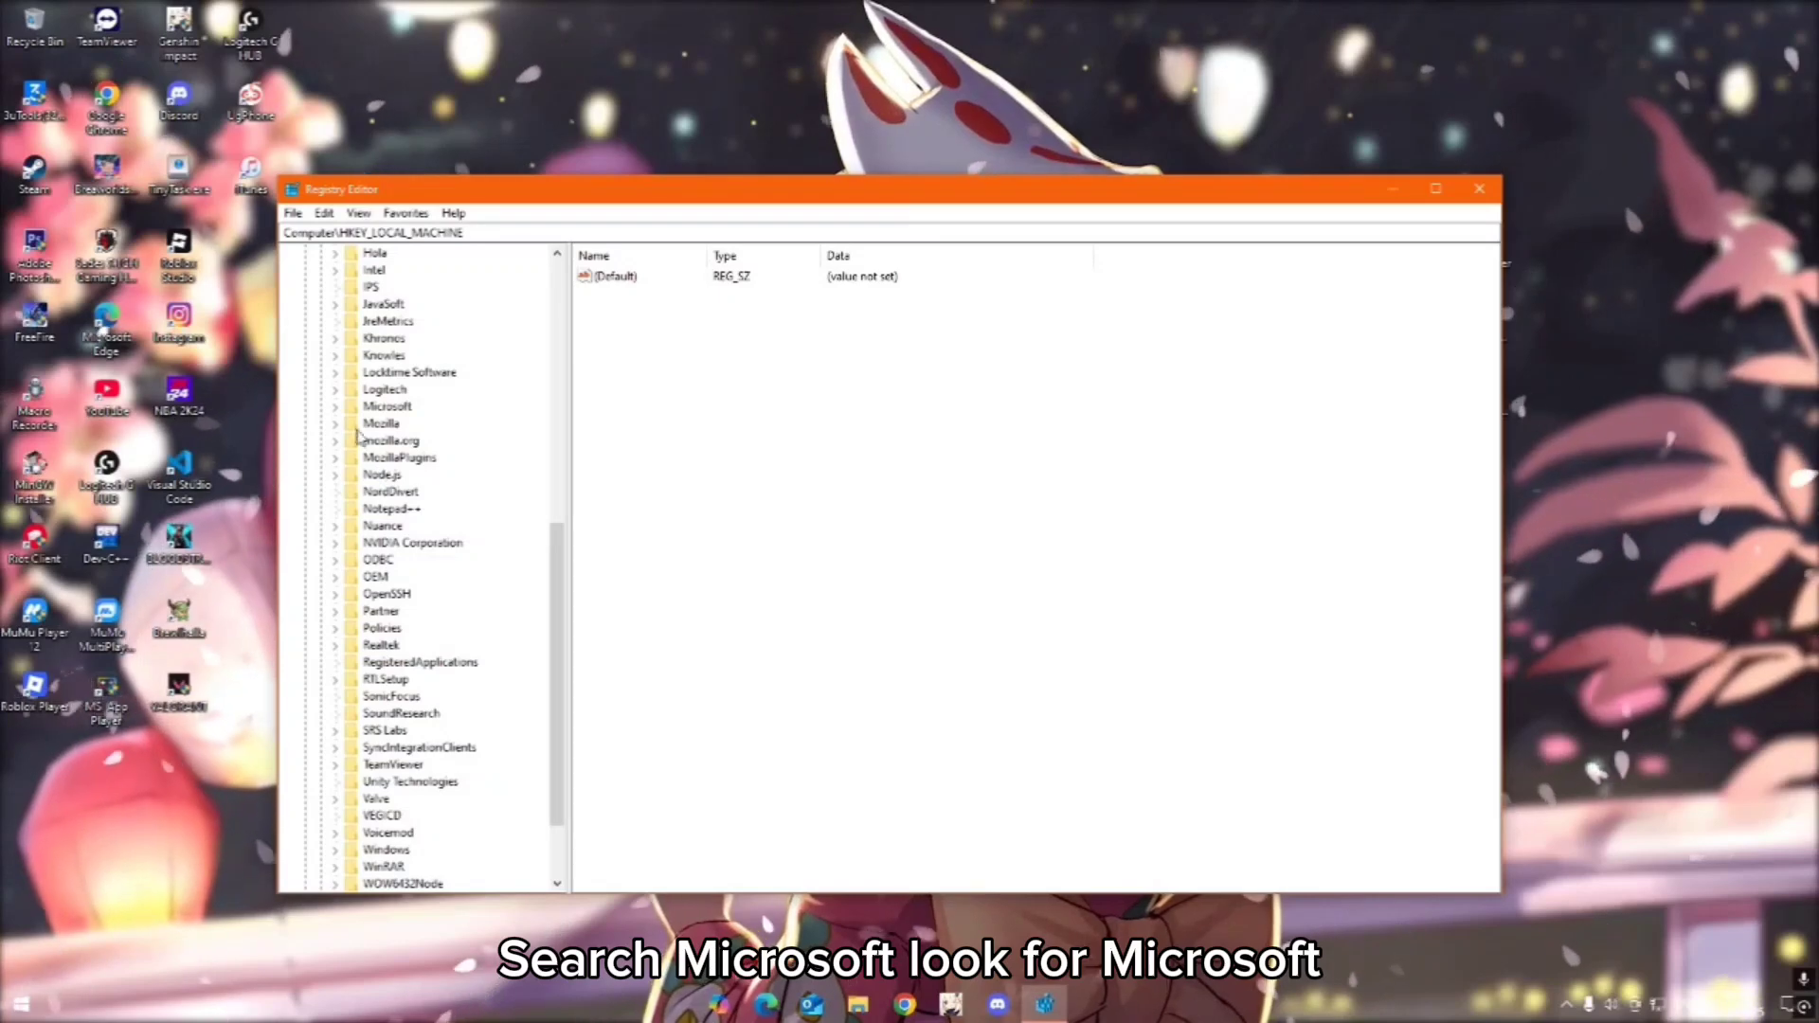
left_click(335, 406)
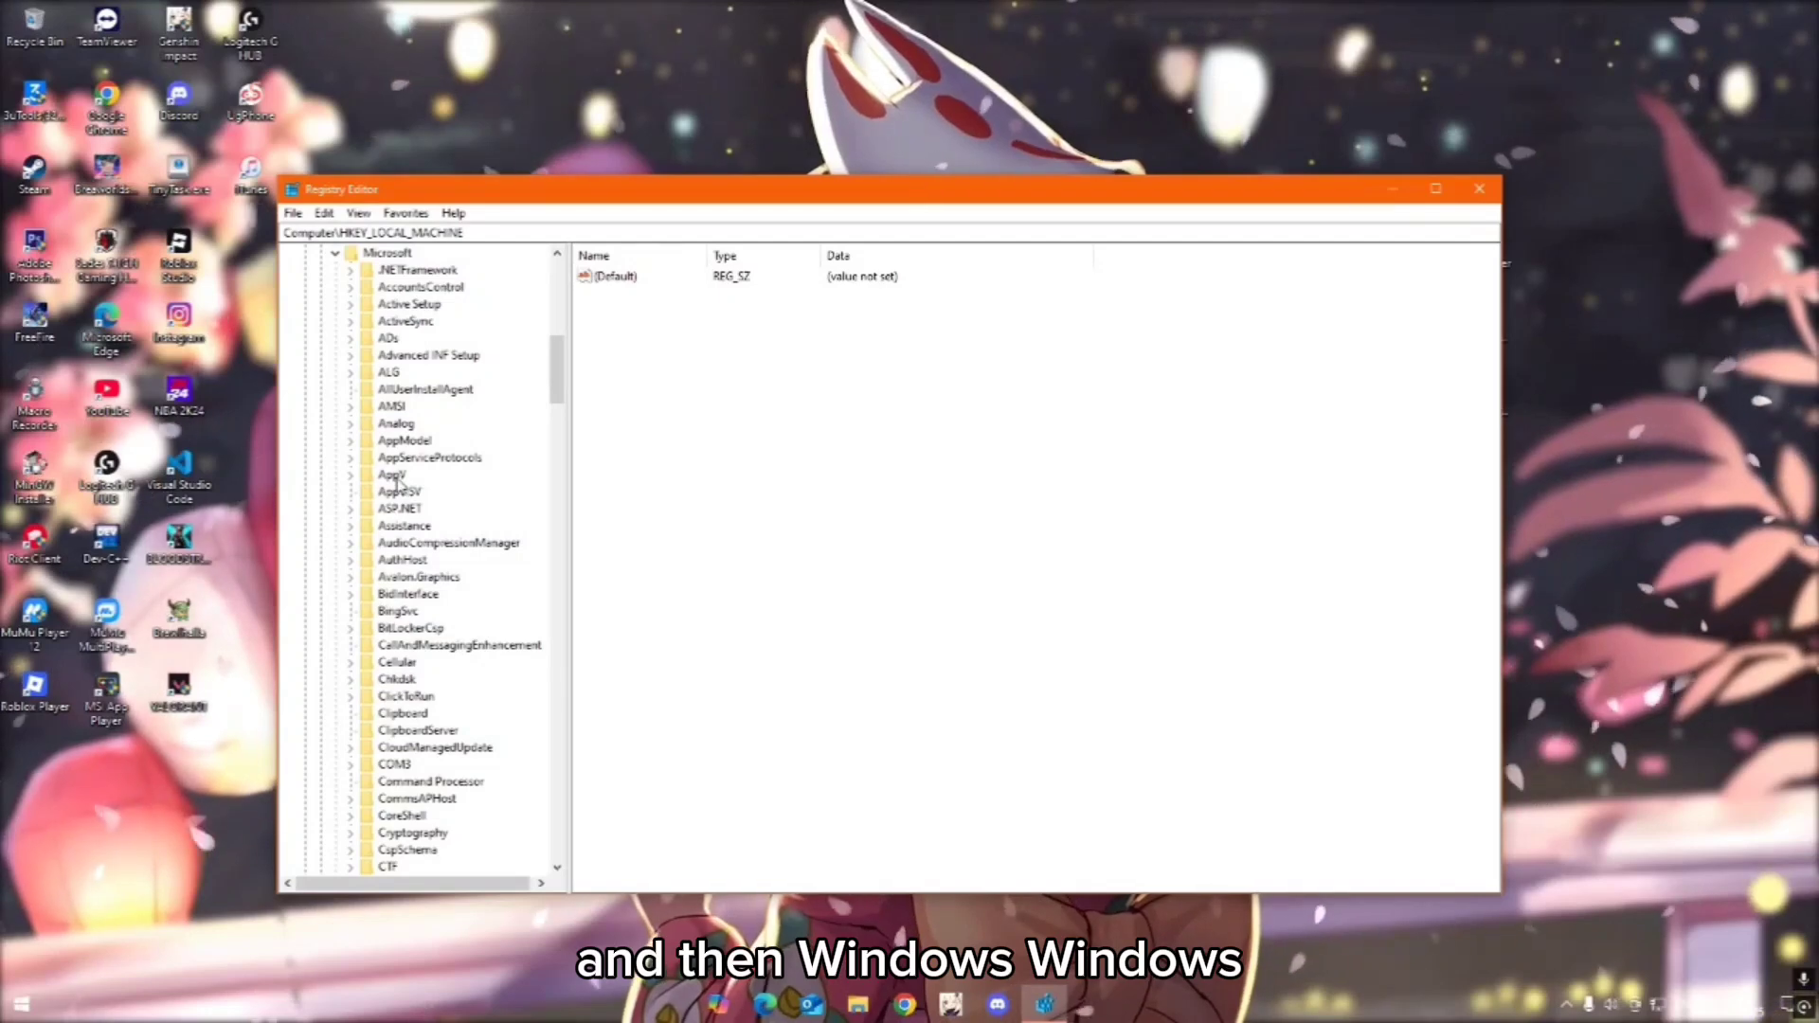
scroll(398, 486, "down", 20)
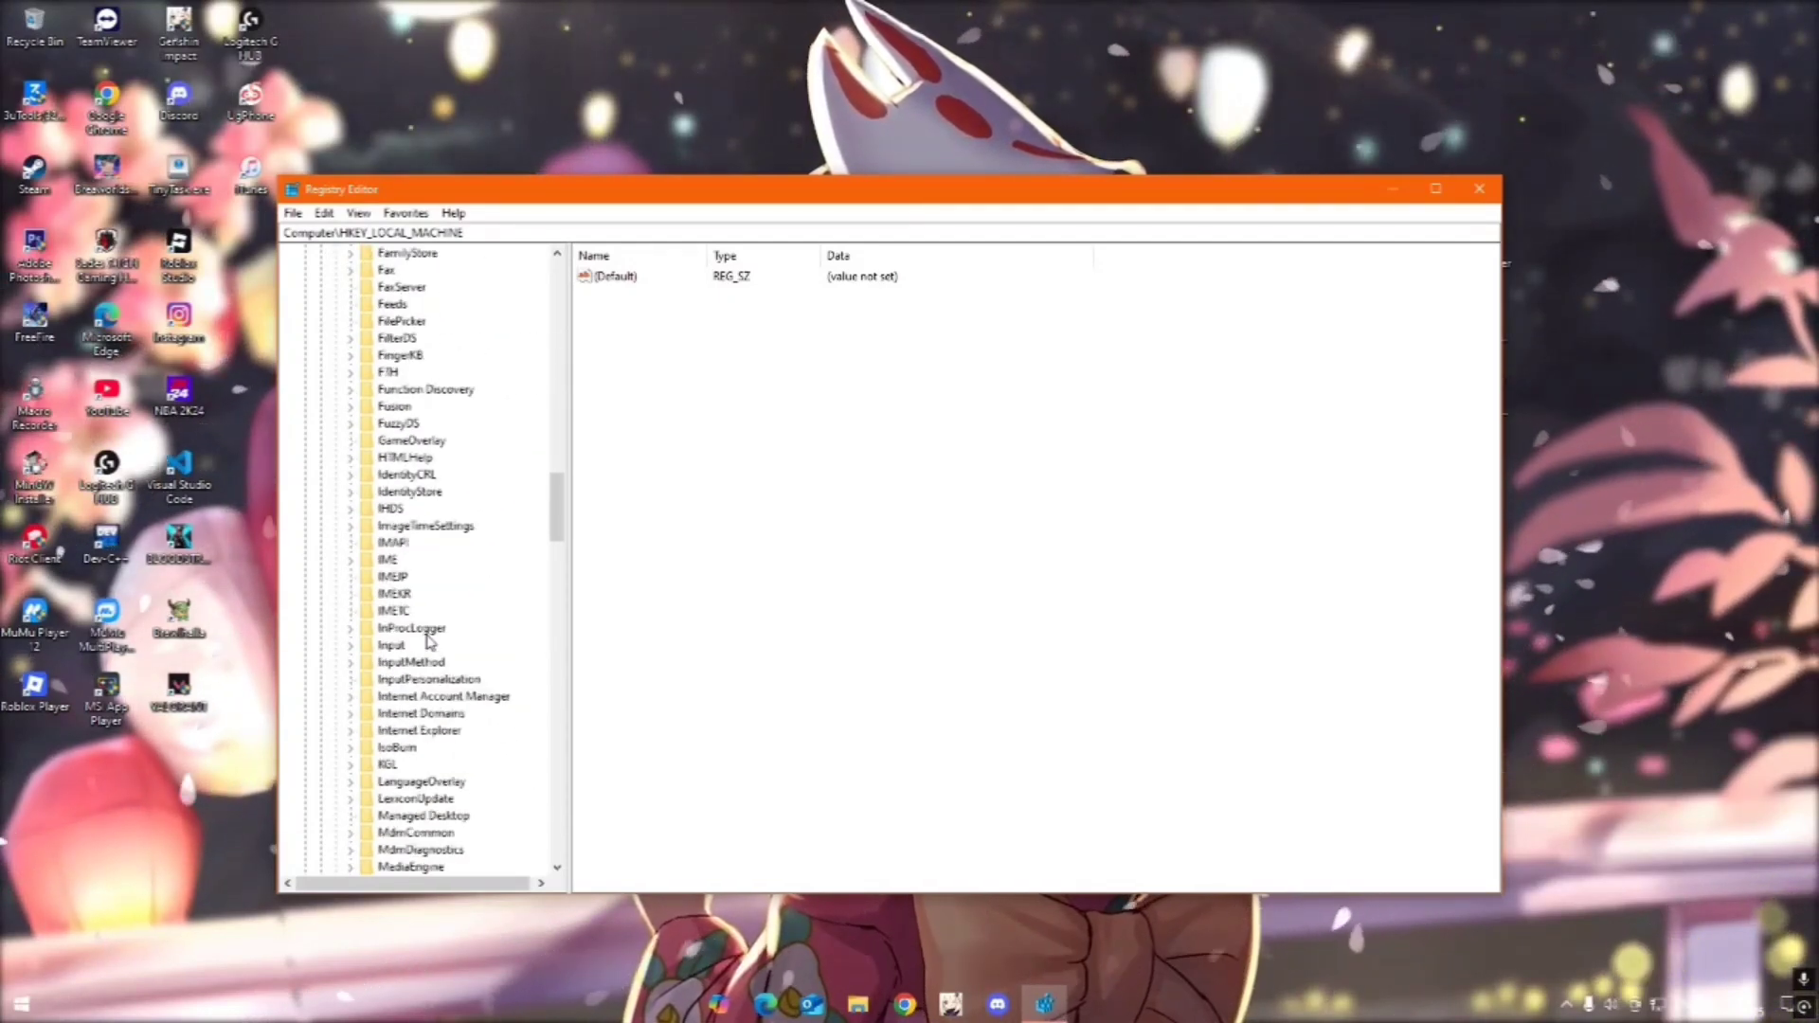
scroll(422, 649, "down", 20)
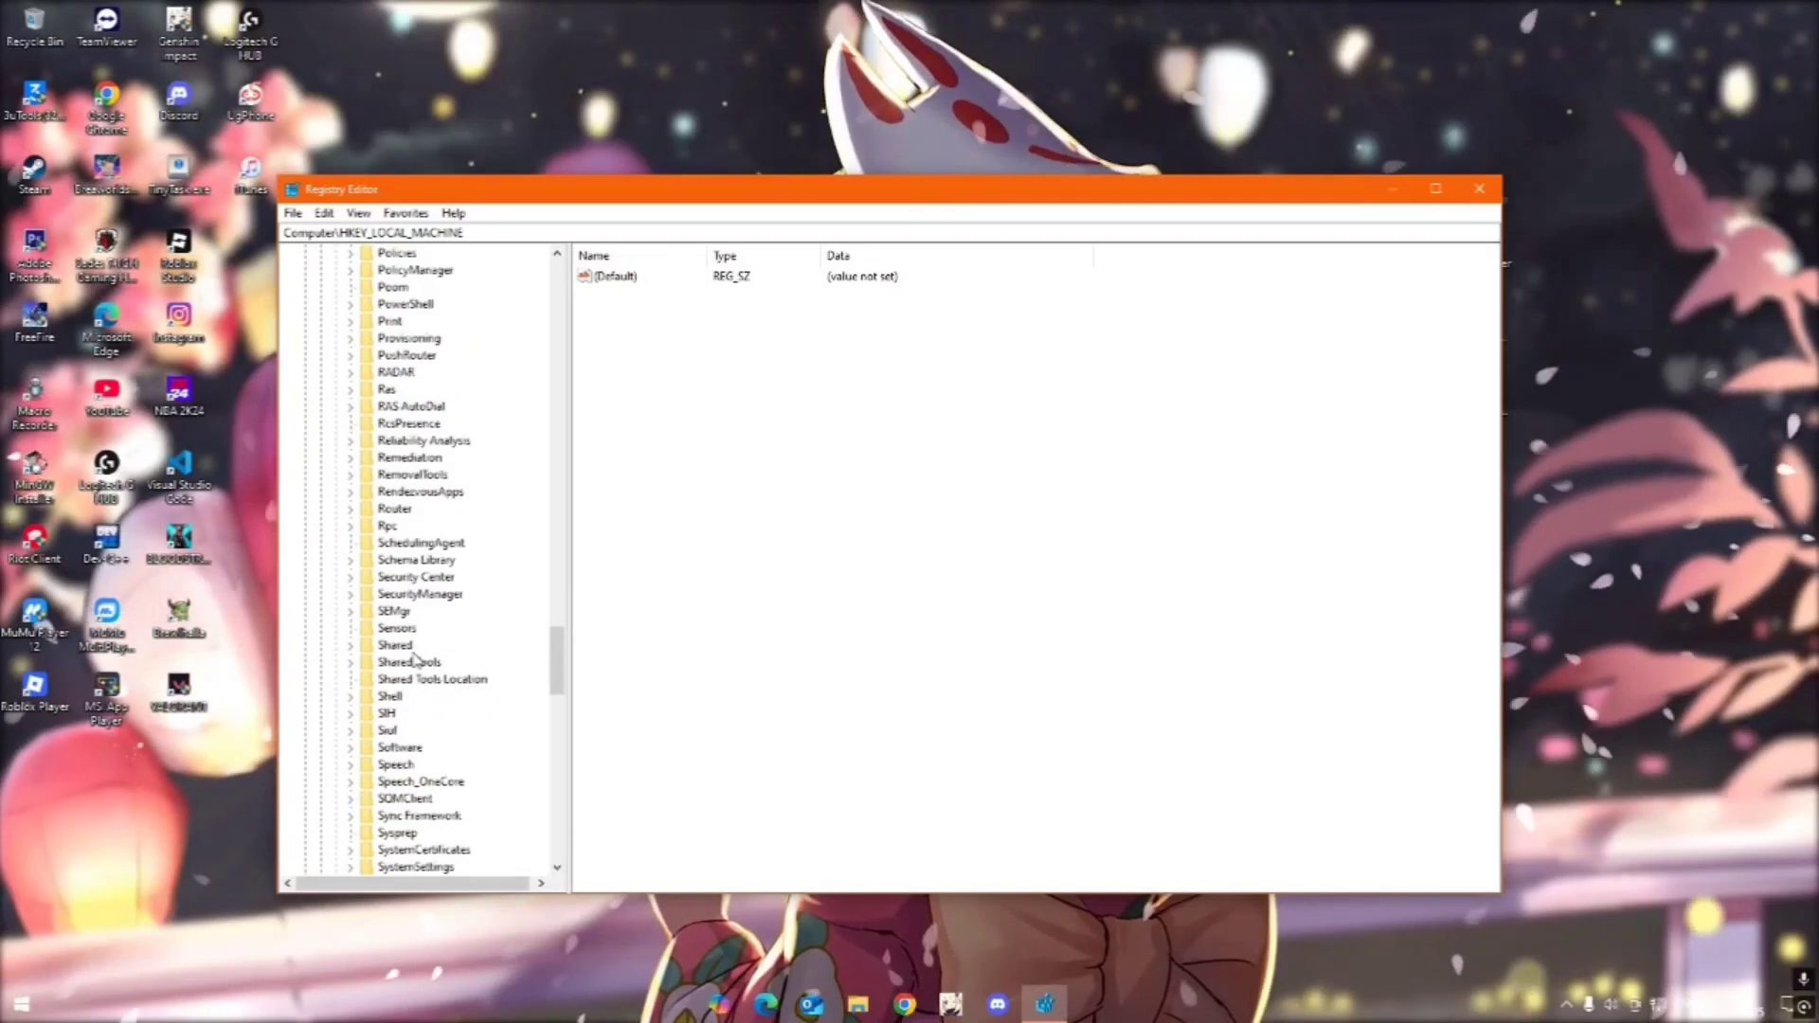
scroll(415, 659, "down", 13)
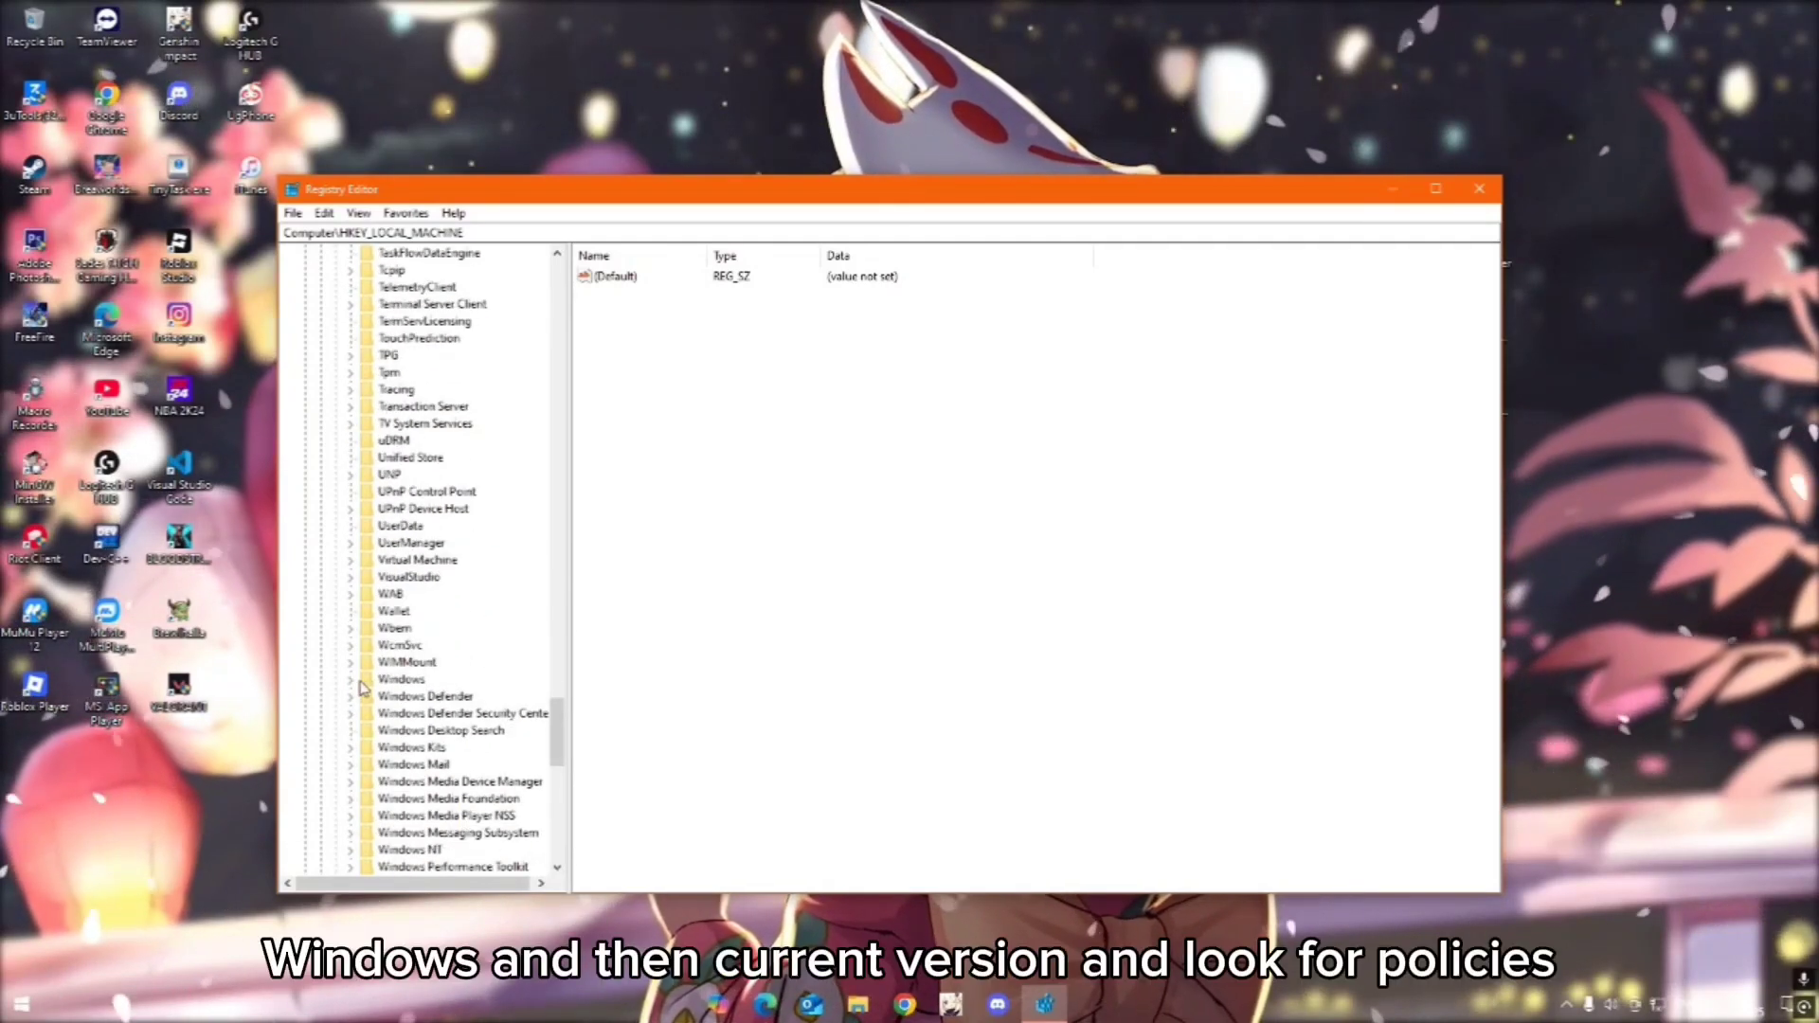
left_click(352, 681)
Expand CurrentVersion and Policies under the Windows key and open the System key's values
scroll(399, 618, "down", 2)
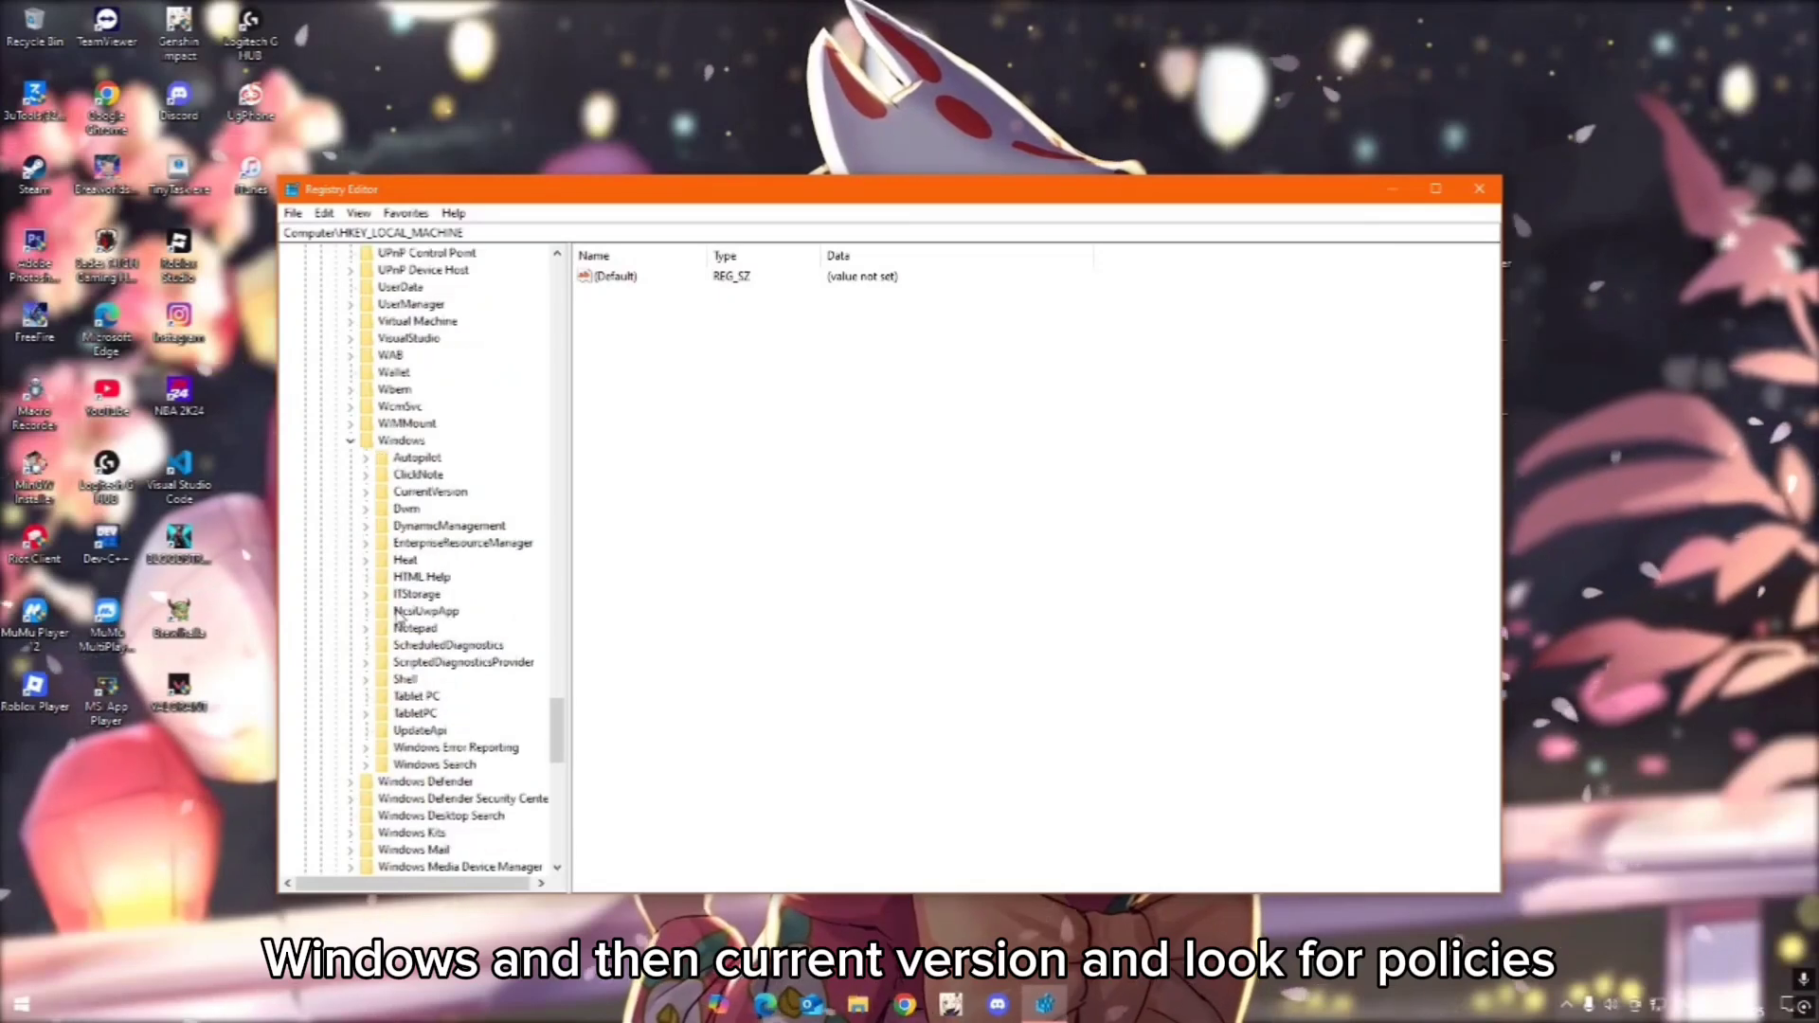
scroll(398, 607, "up", 1)
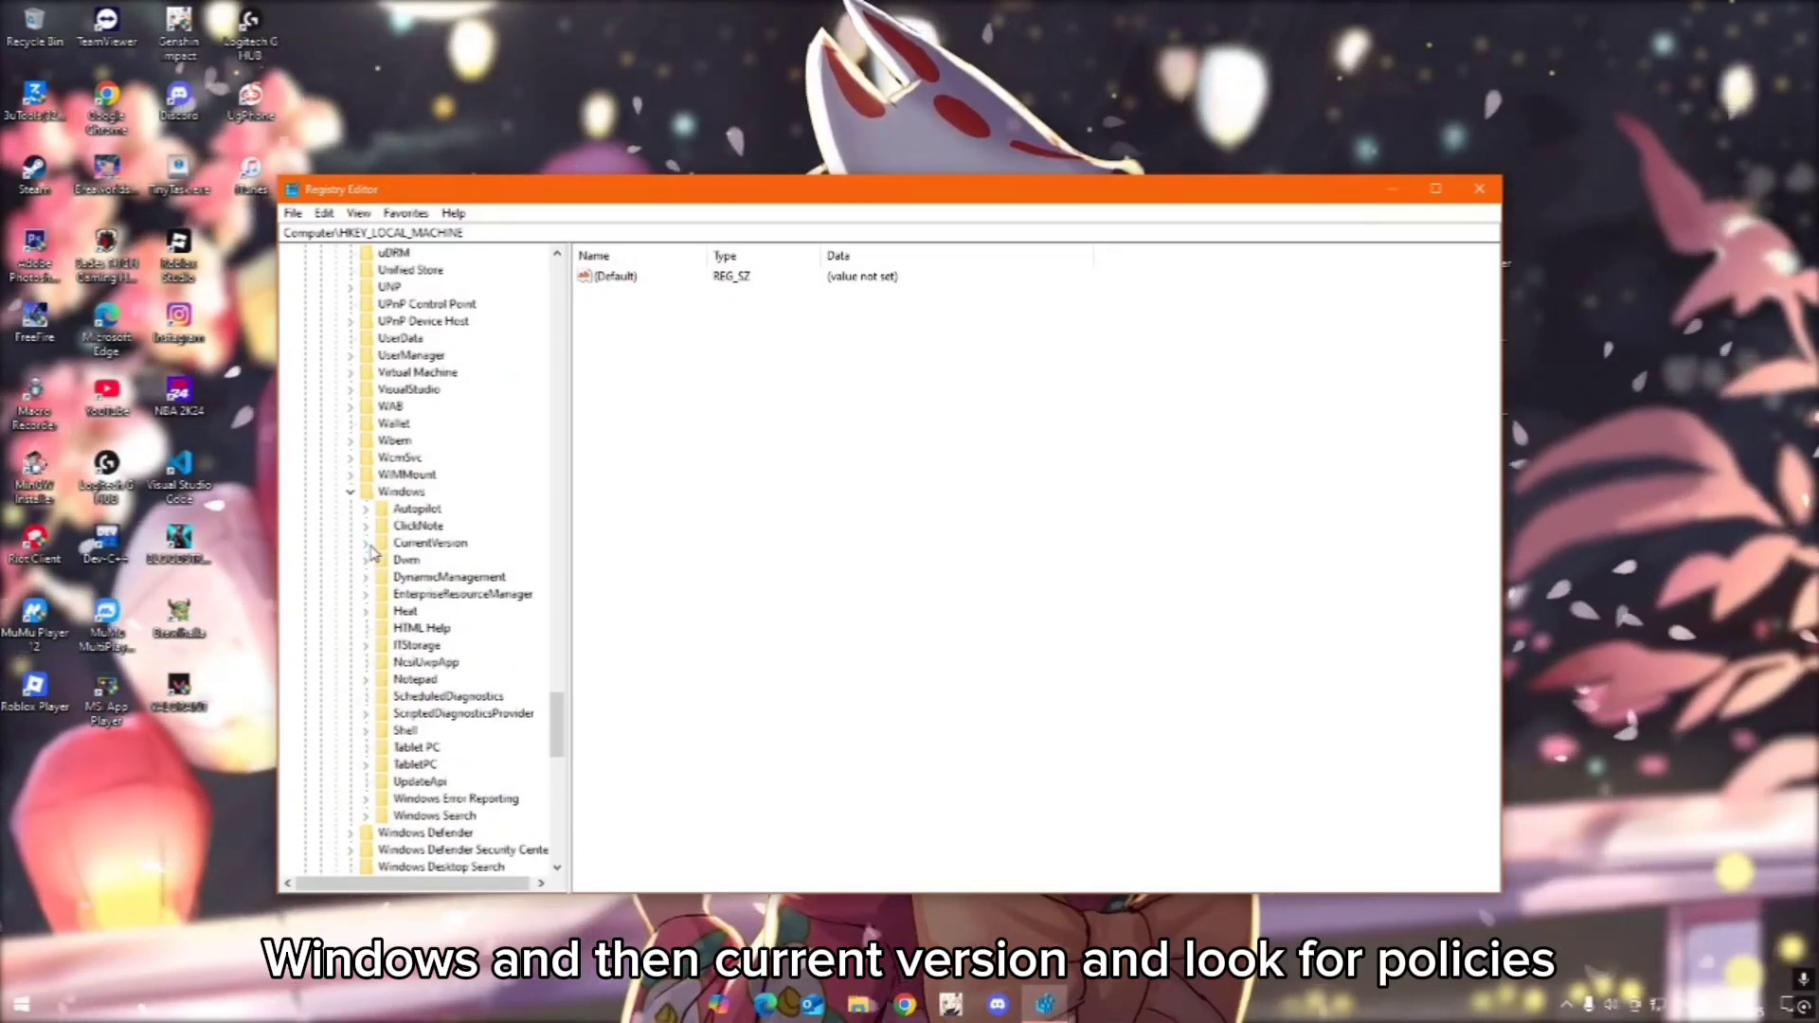
left_click(368, 544)
scroll(431, 450, "down", 9)
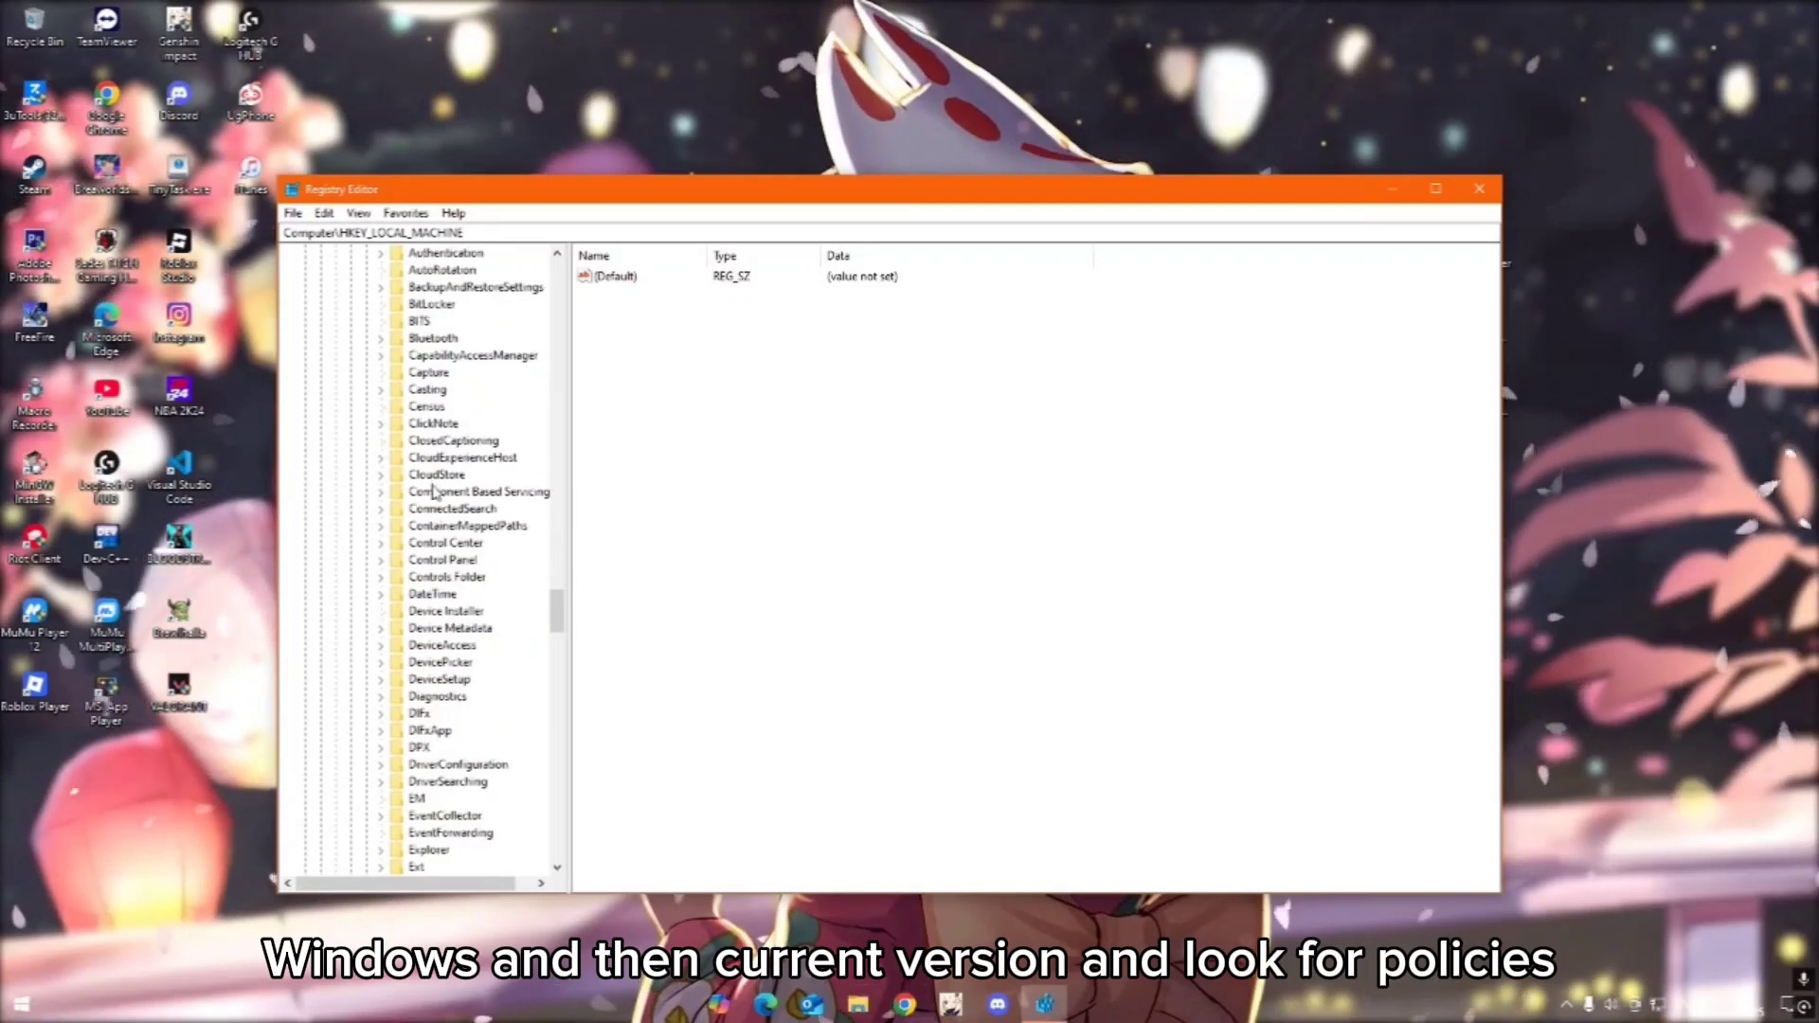
scroll(433, 493, "down", 20)
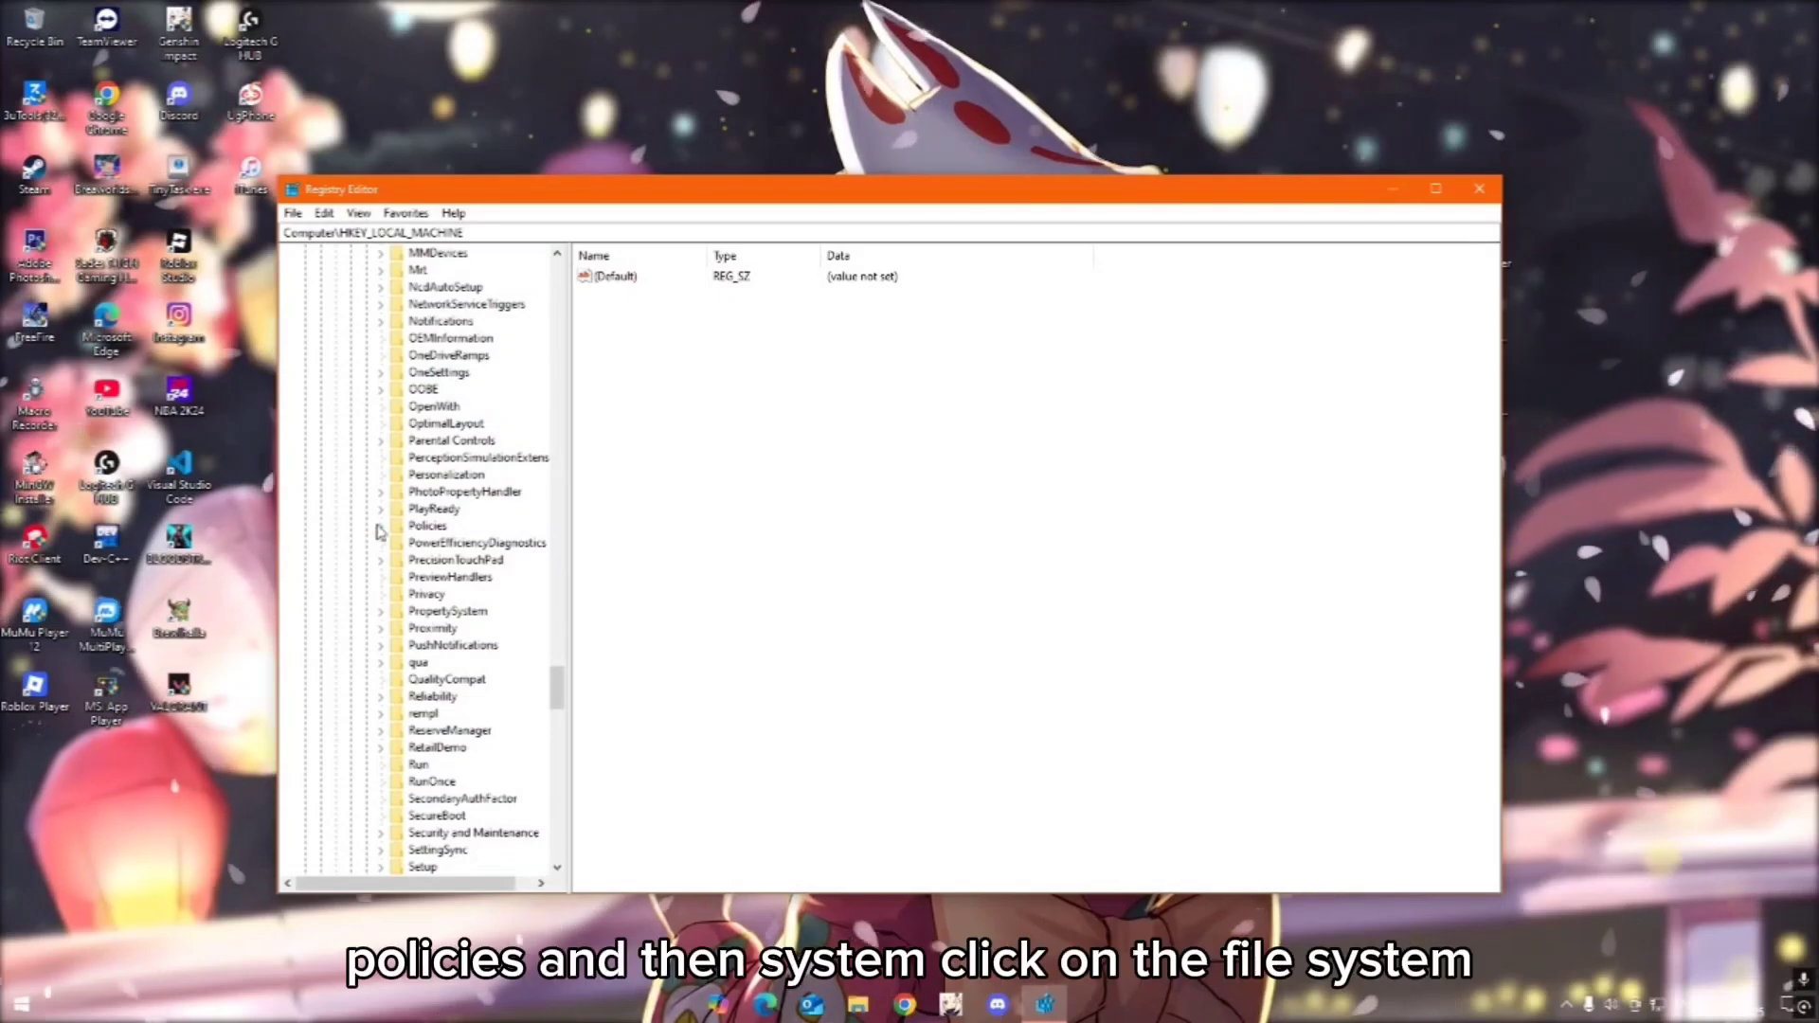
left_click(381, 529)
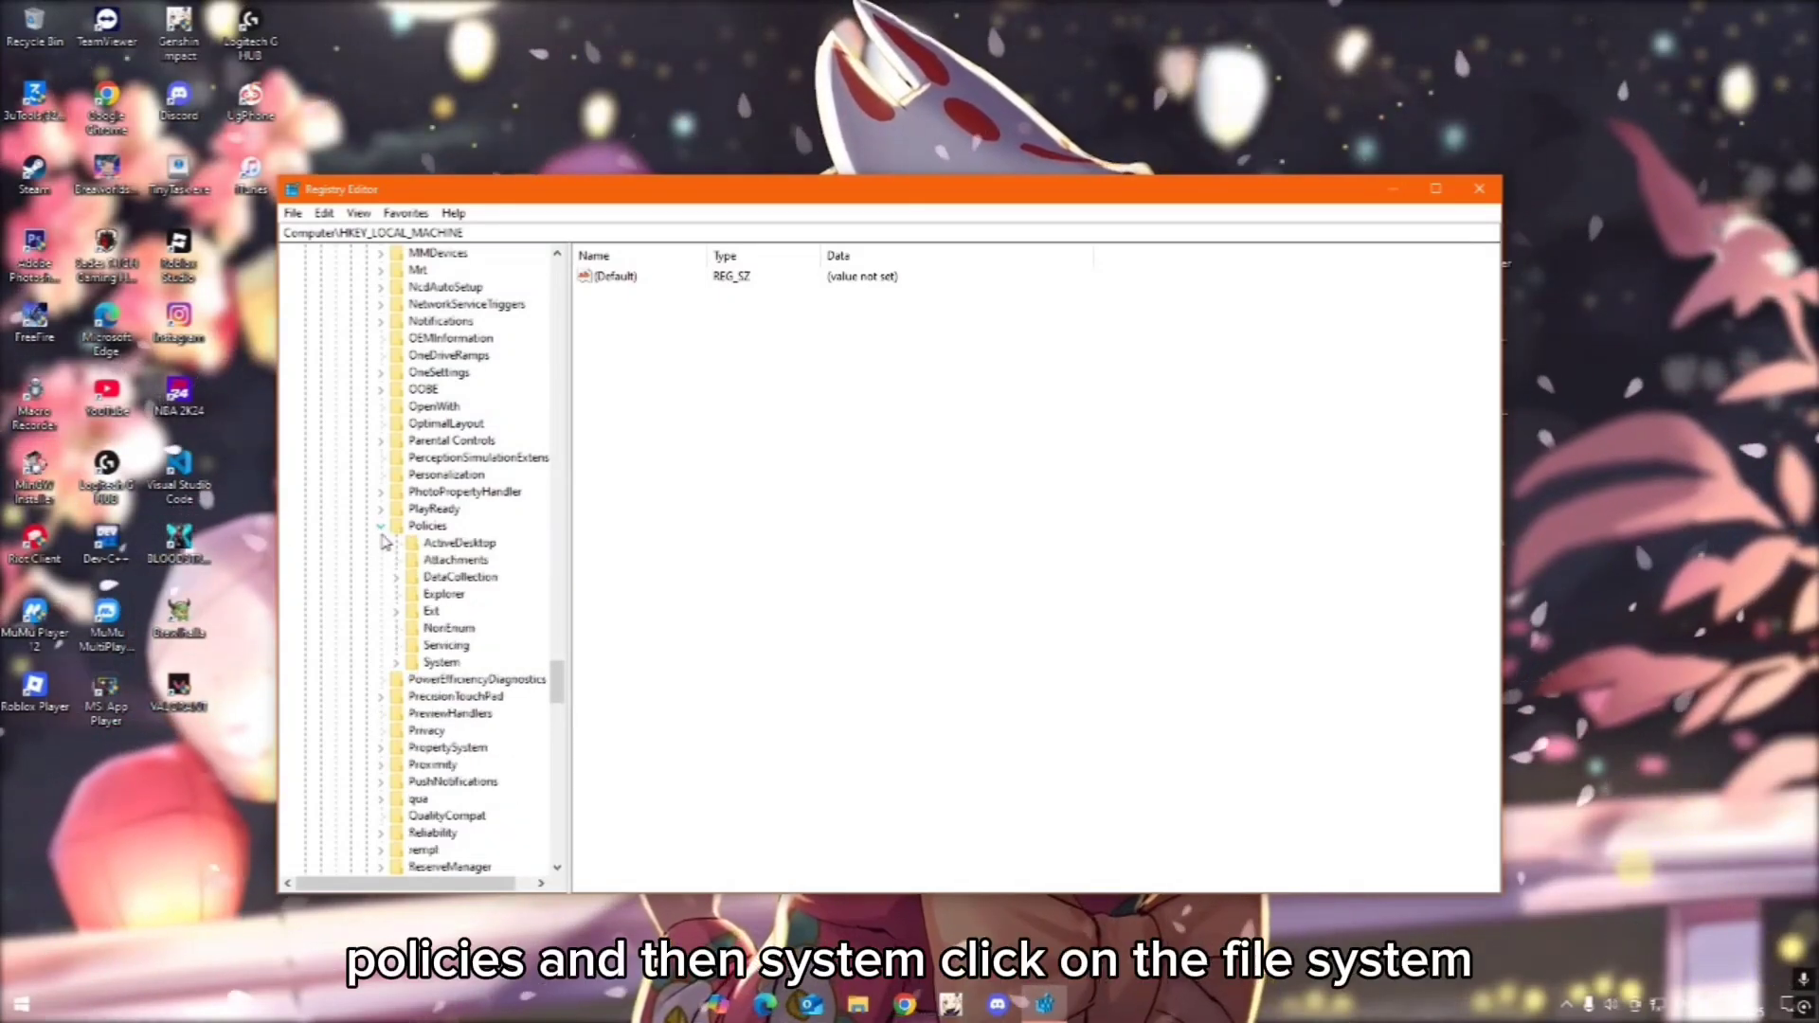
left_click(441, 664)
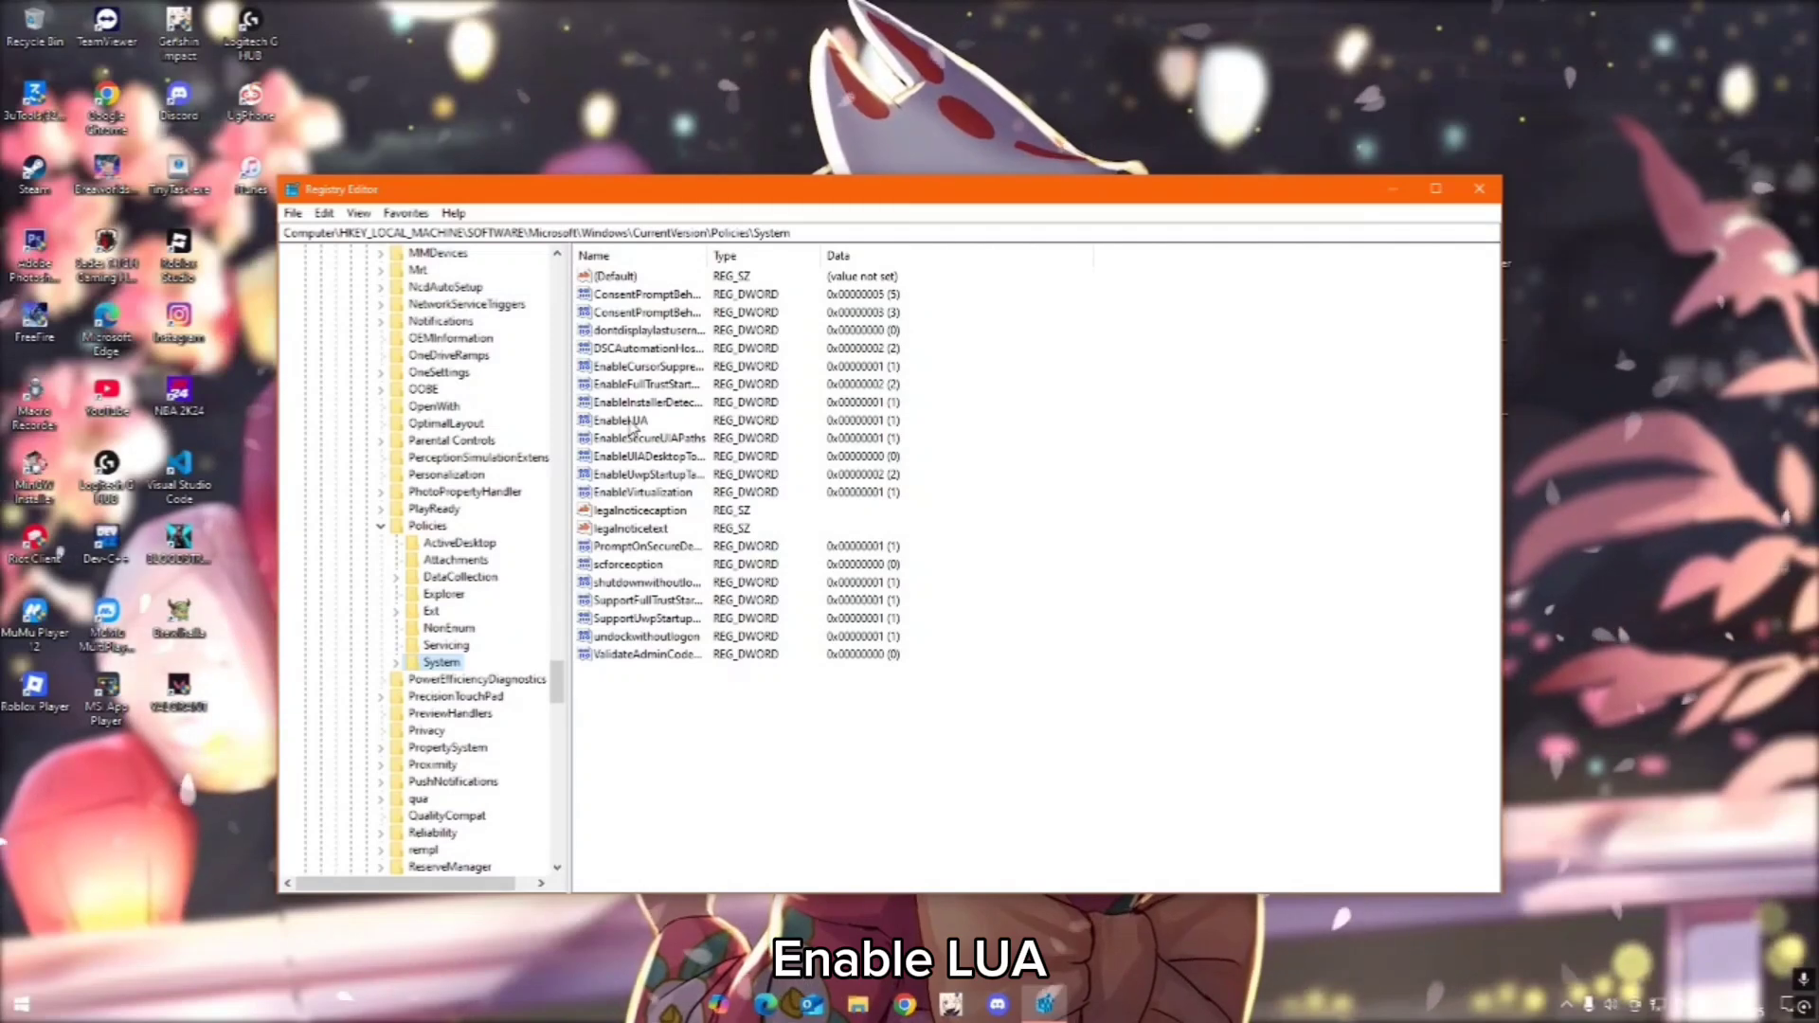
Set the value data of the EnableLUA DWORD to 0
double_click(626, 421)
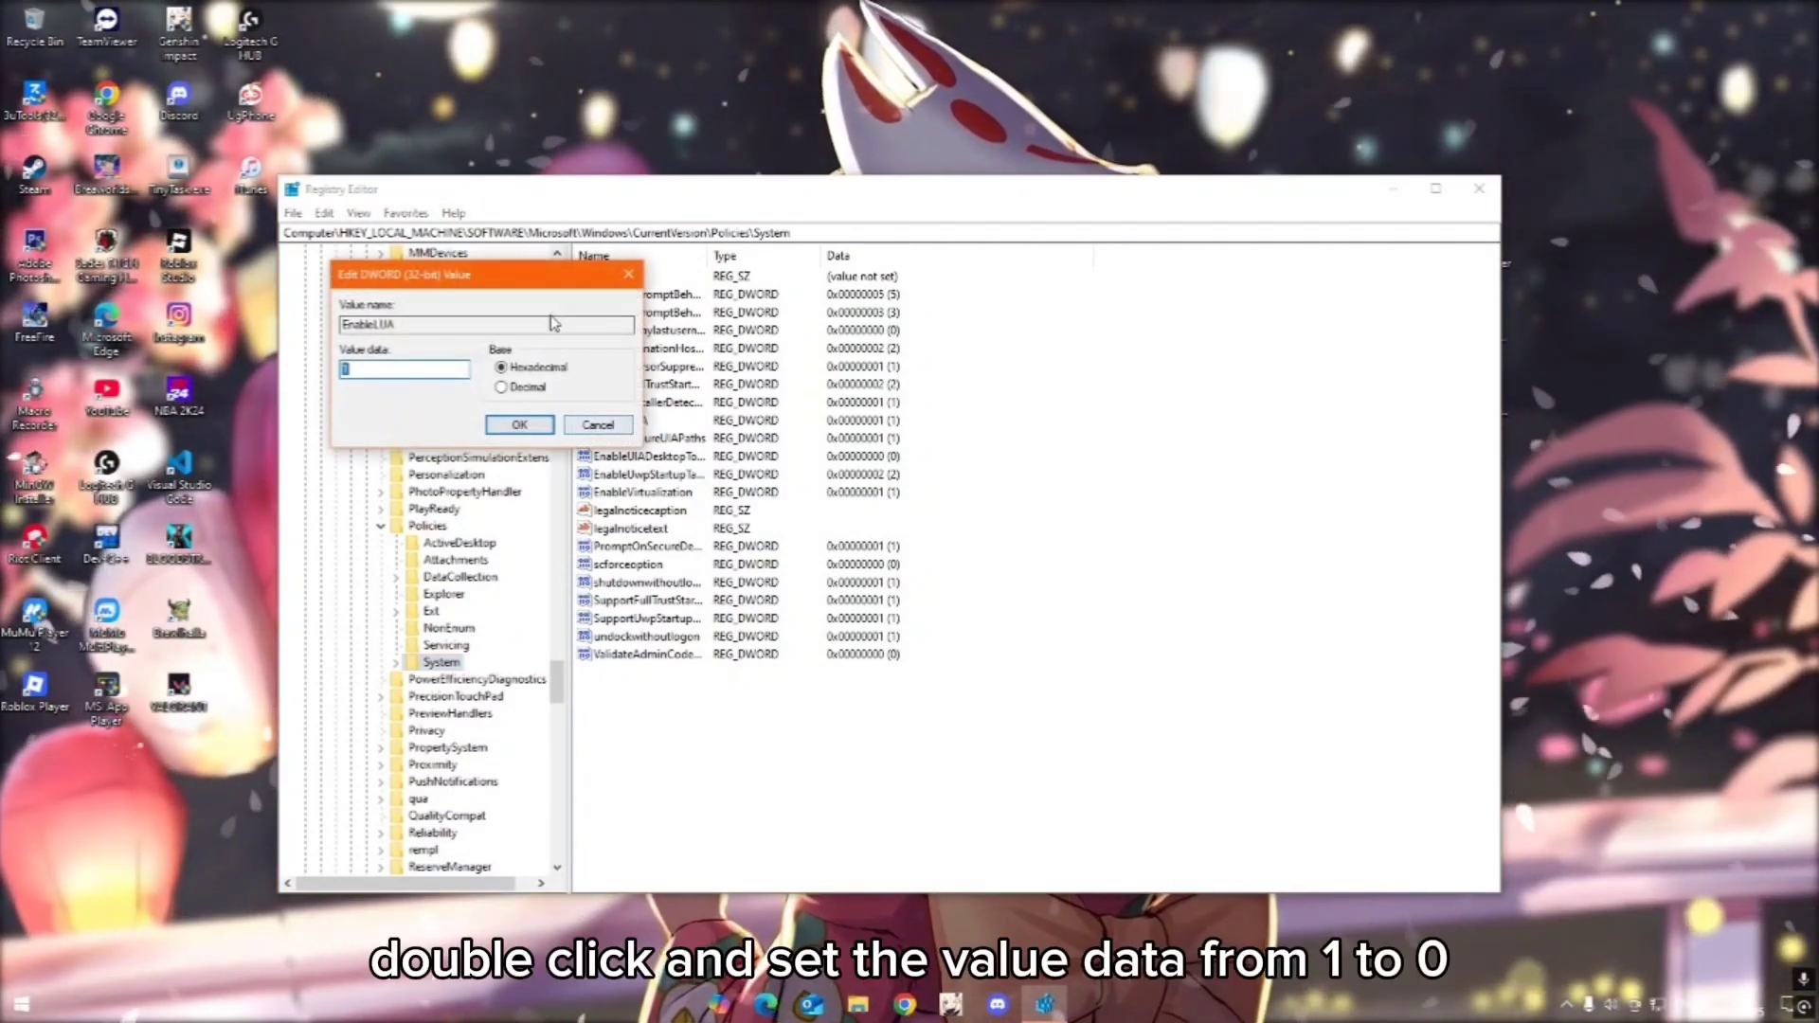
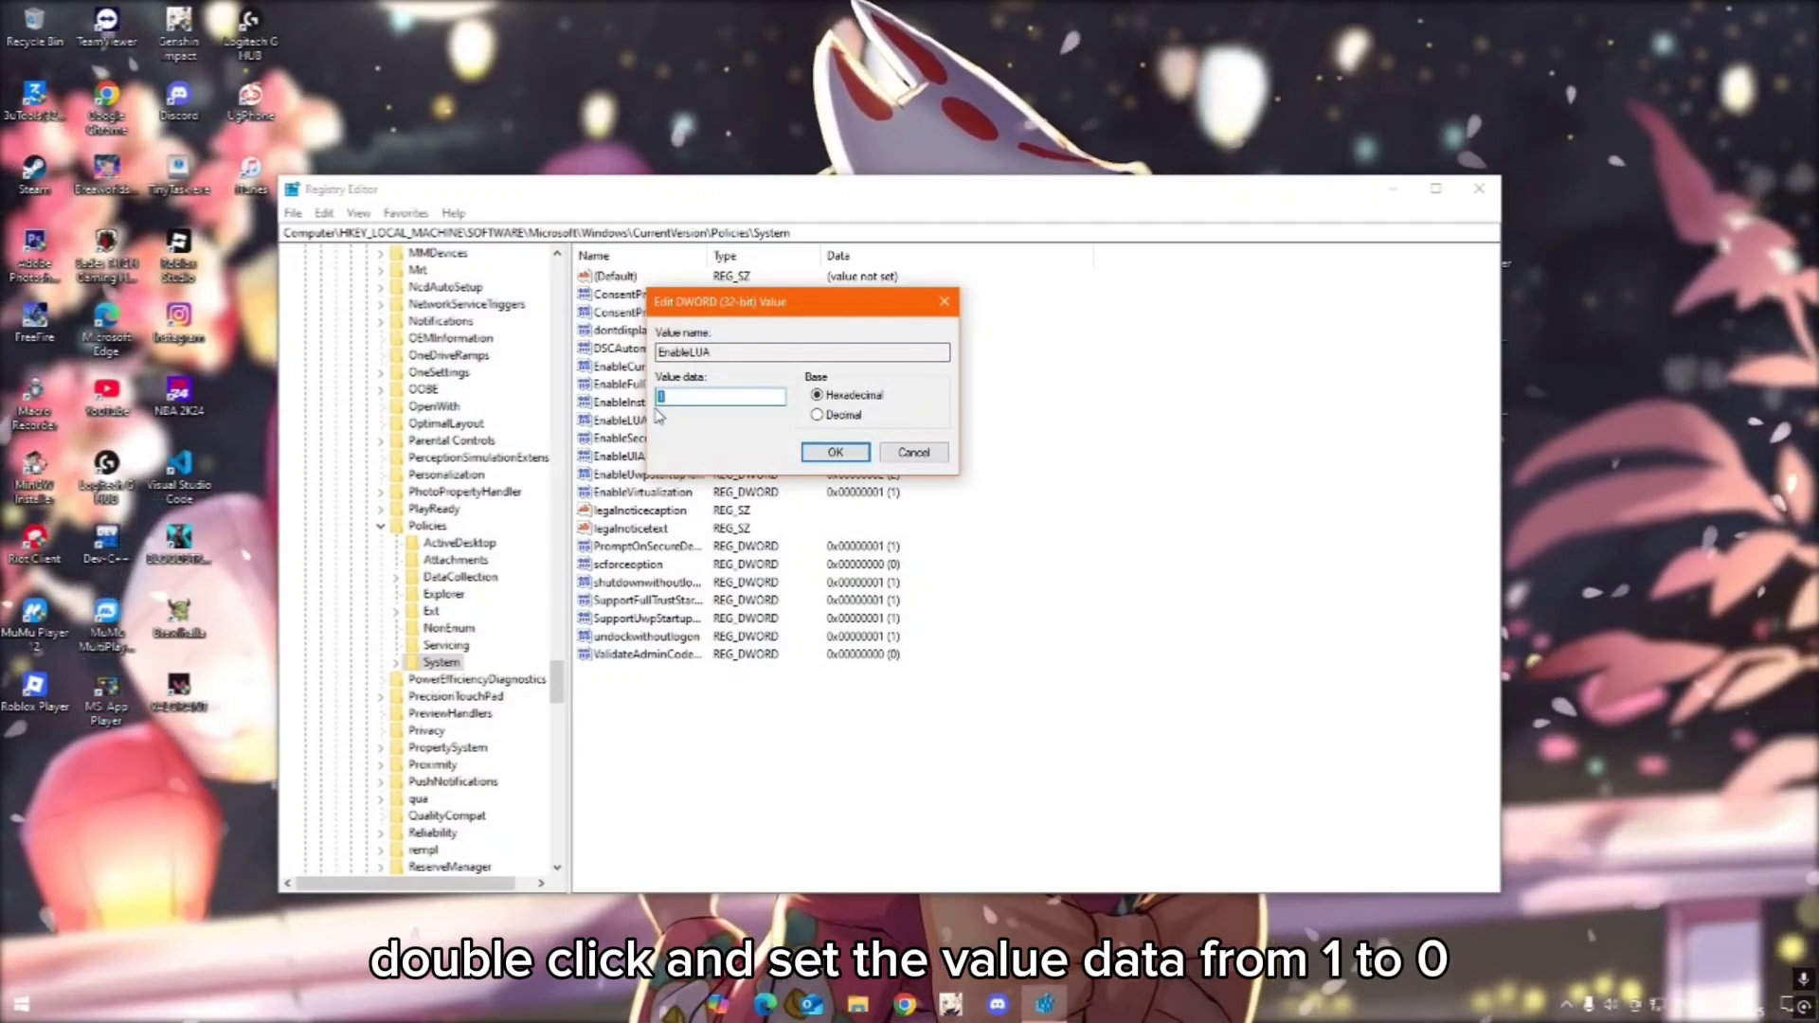
type("0")
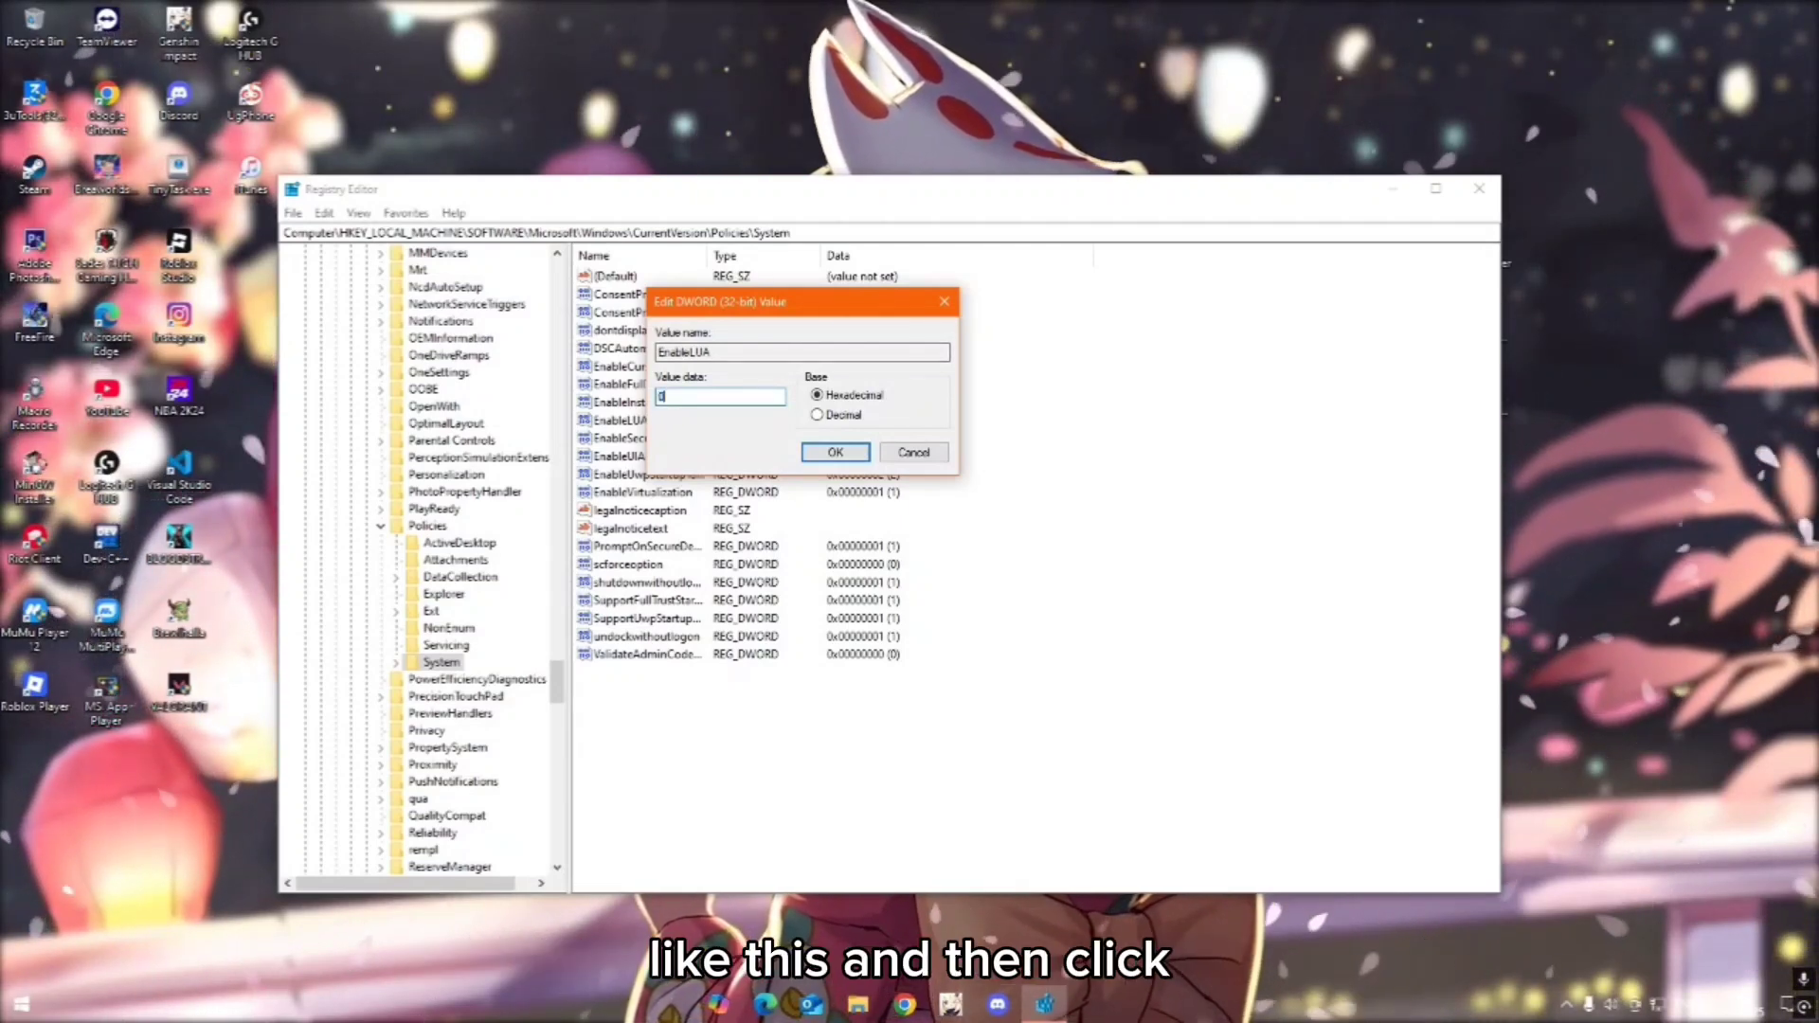
left_click(839, 454)
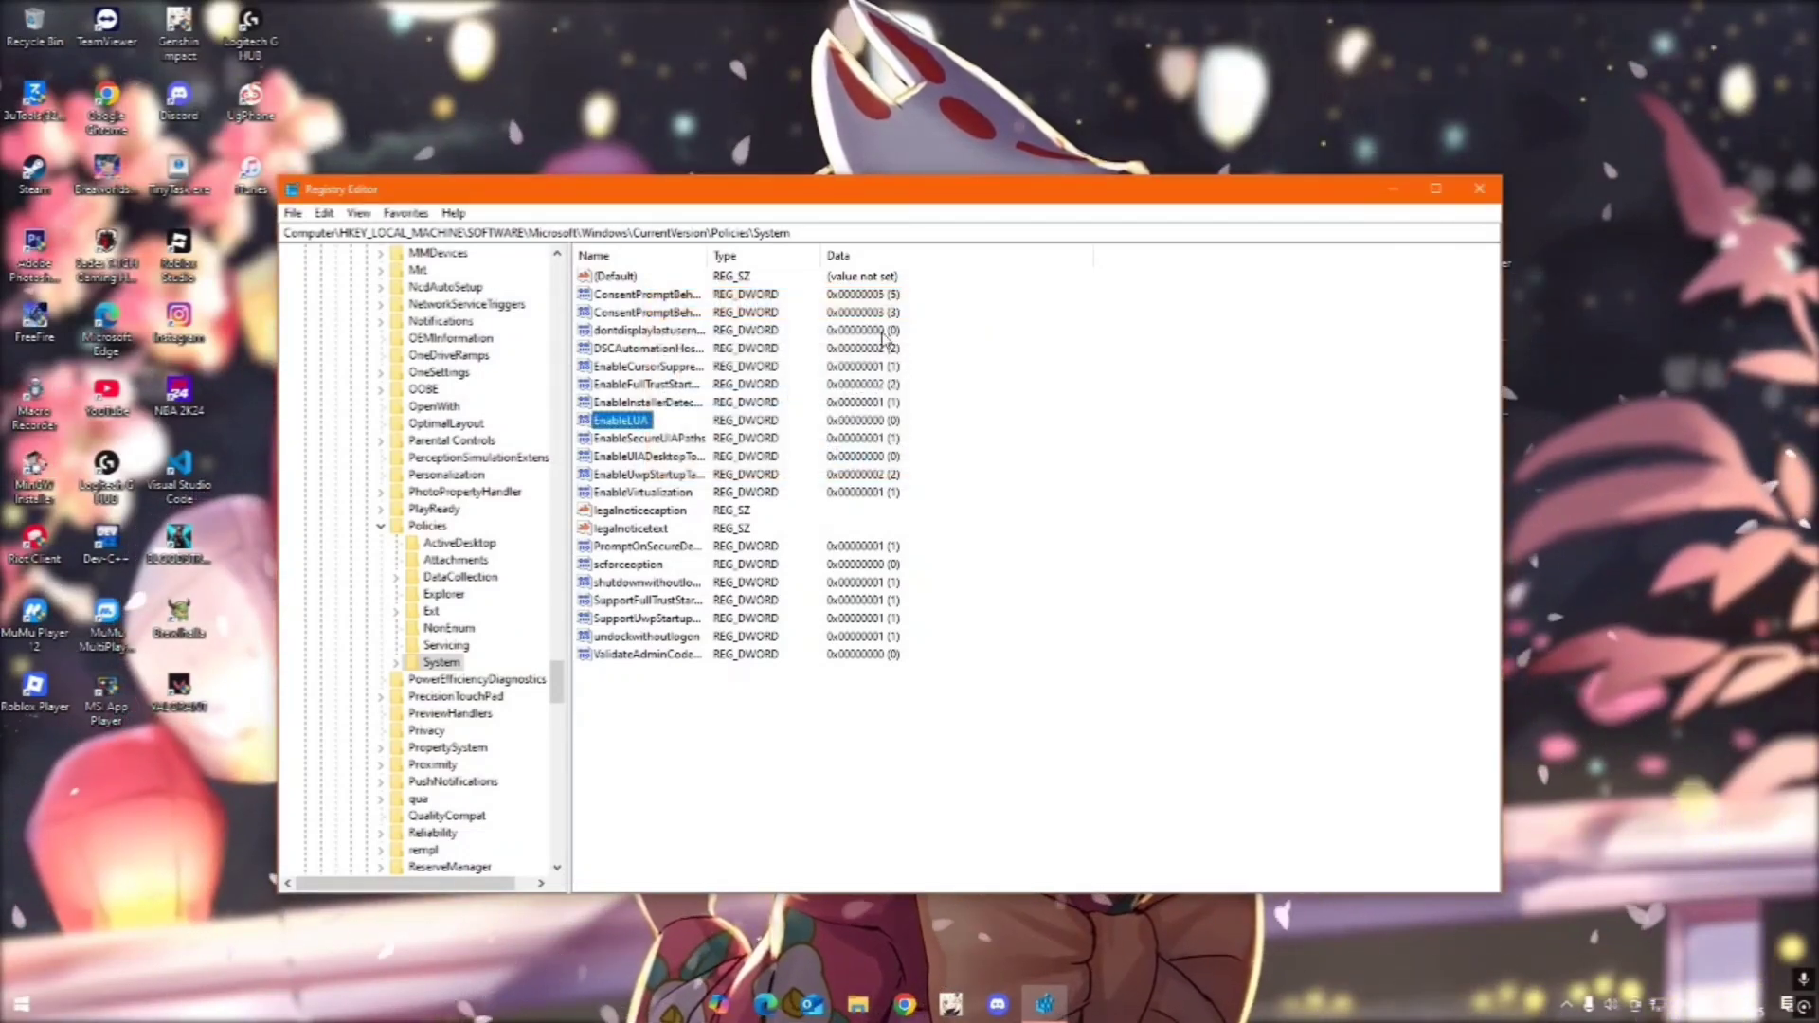
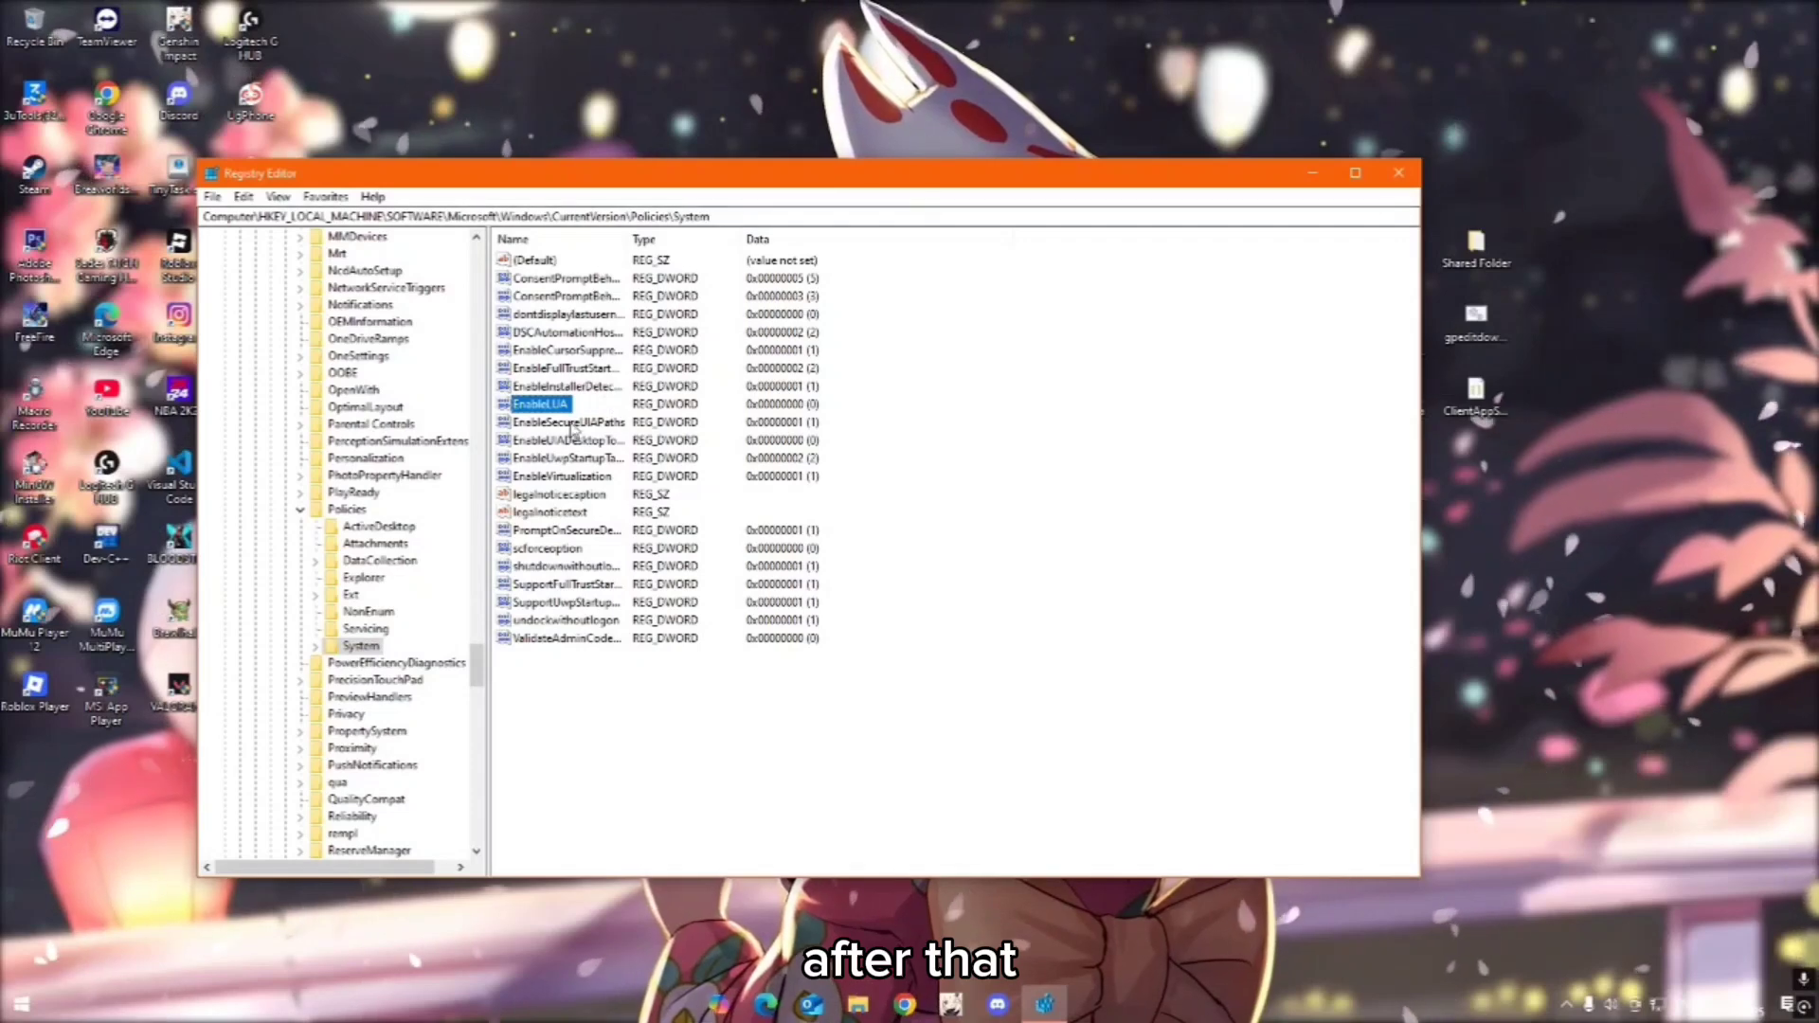
Recheck the EnableLUA value data without changing it and close the Registry Editor
double_click(542, 405)
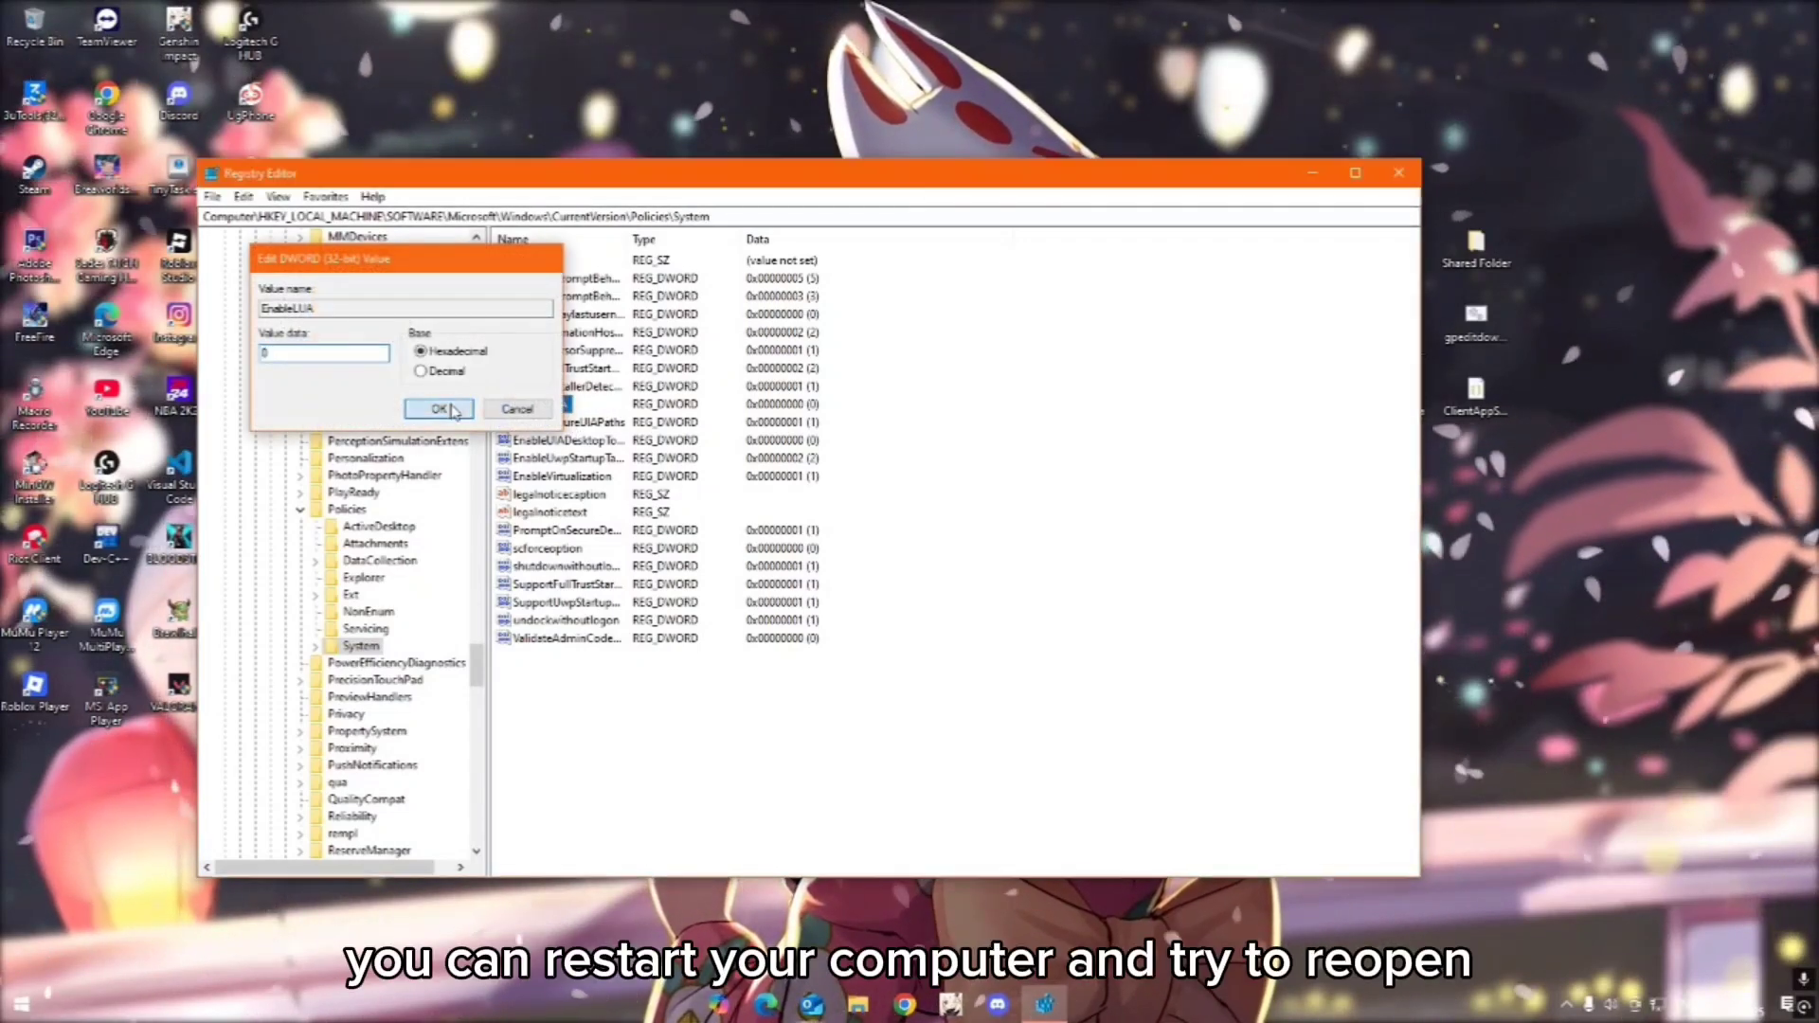
key("Escape")
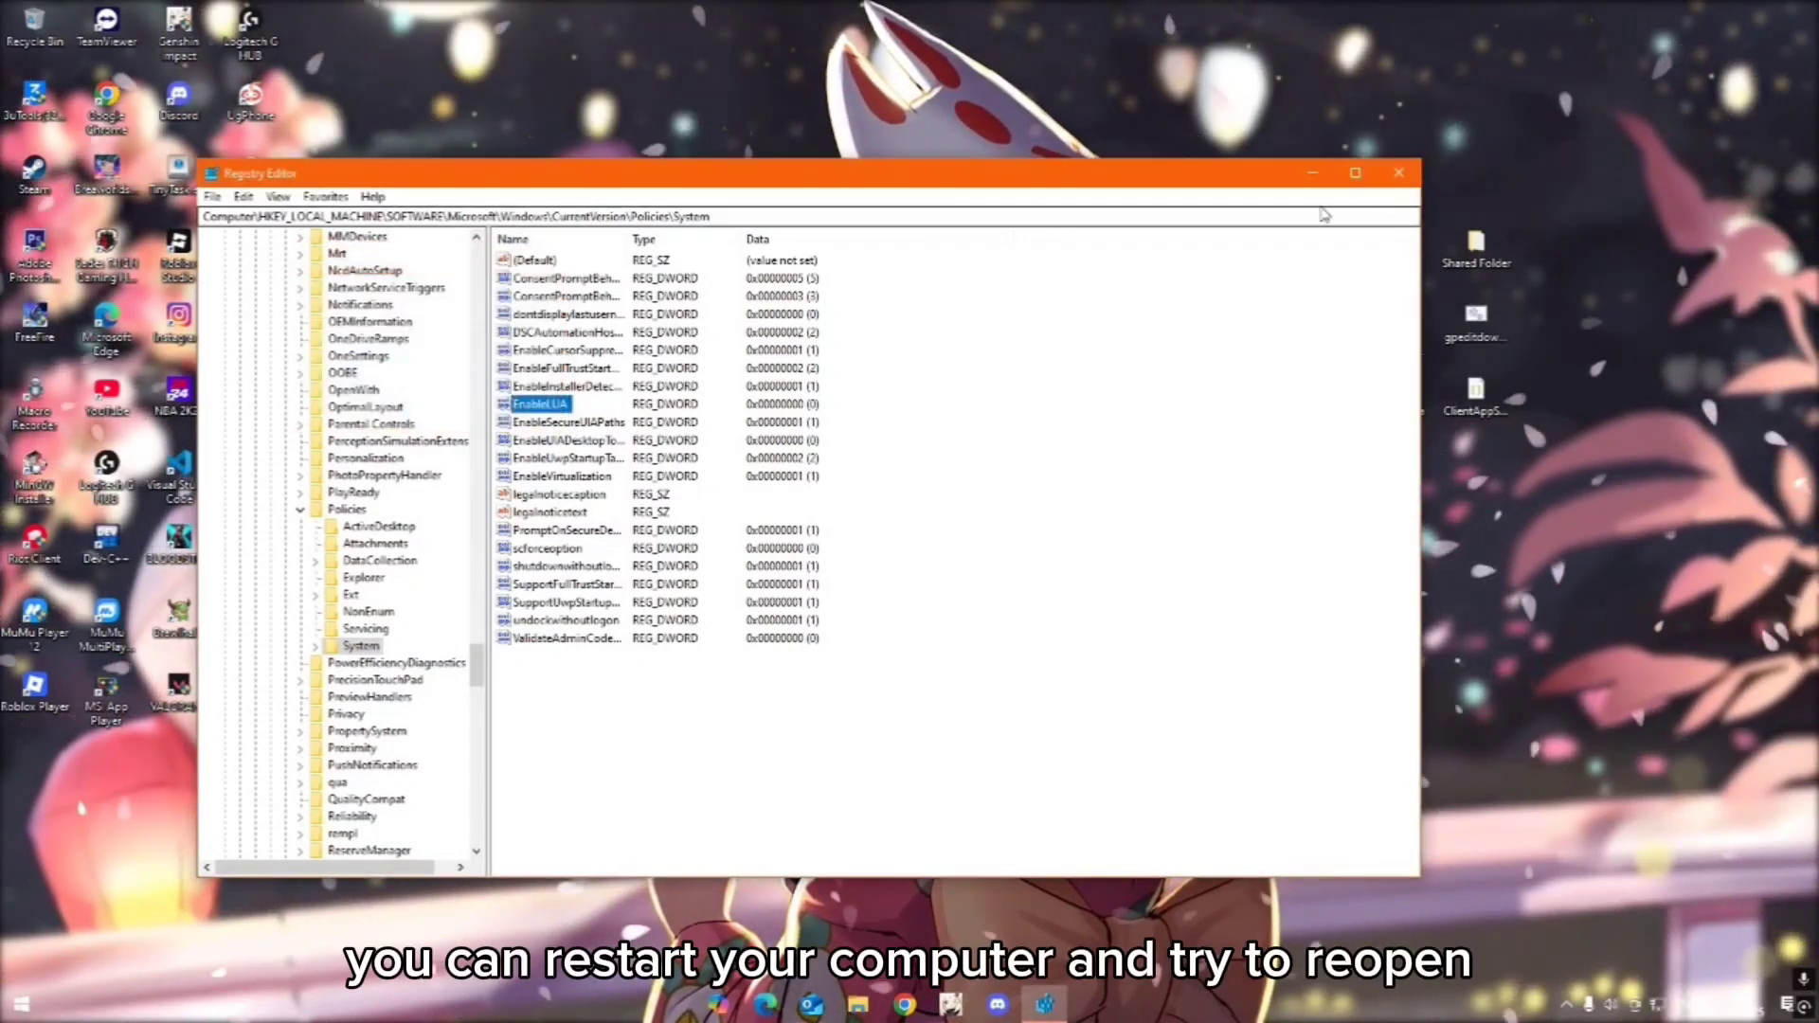
left_click(1398, 175)
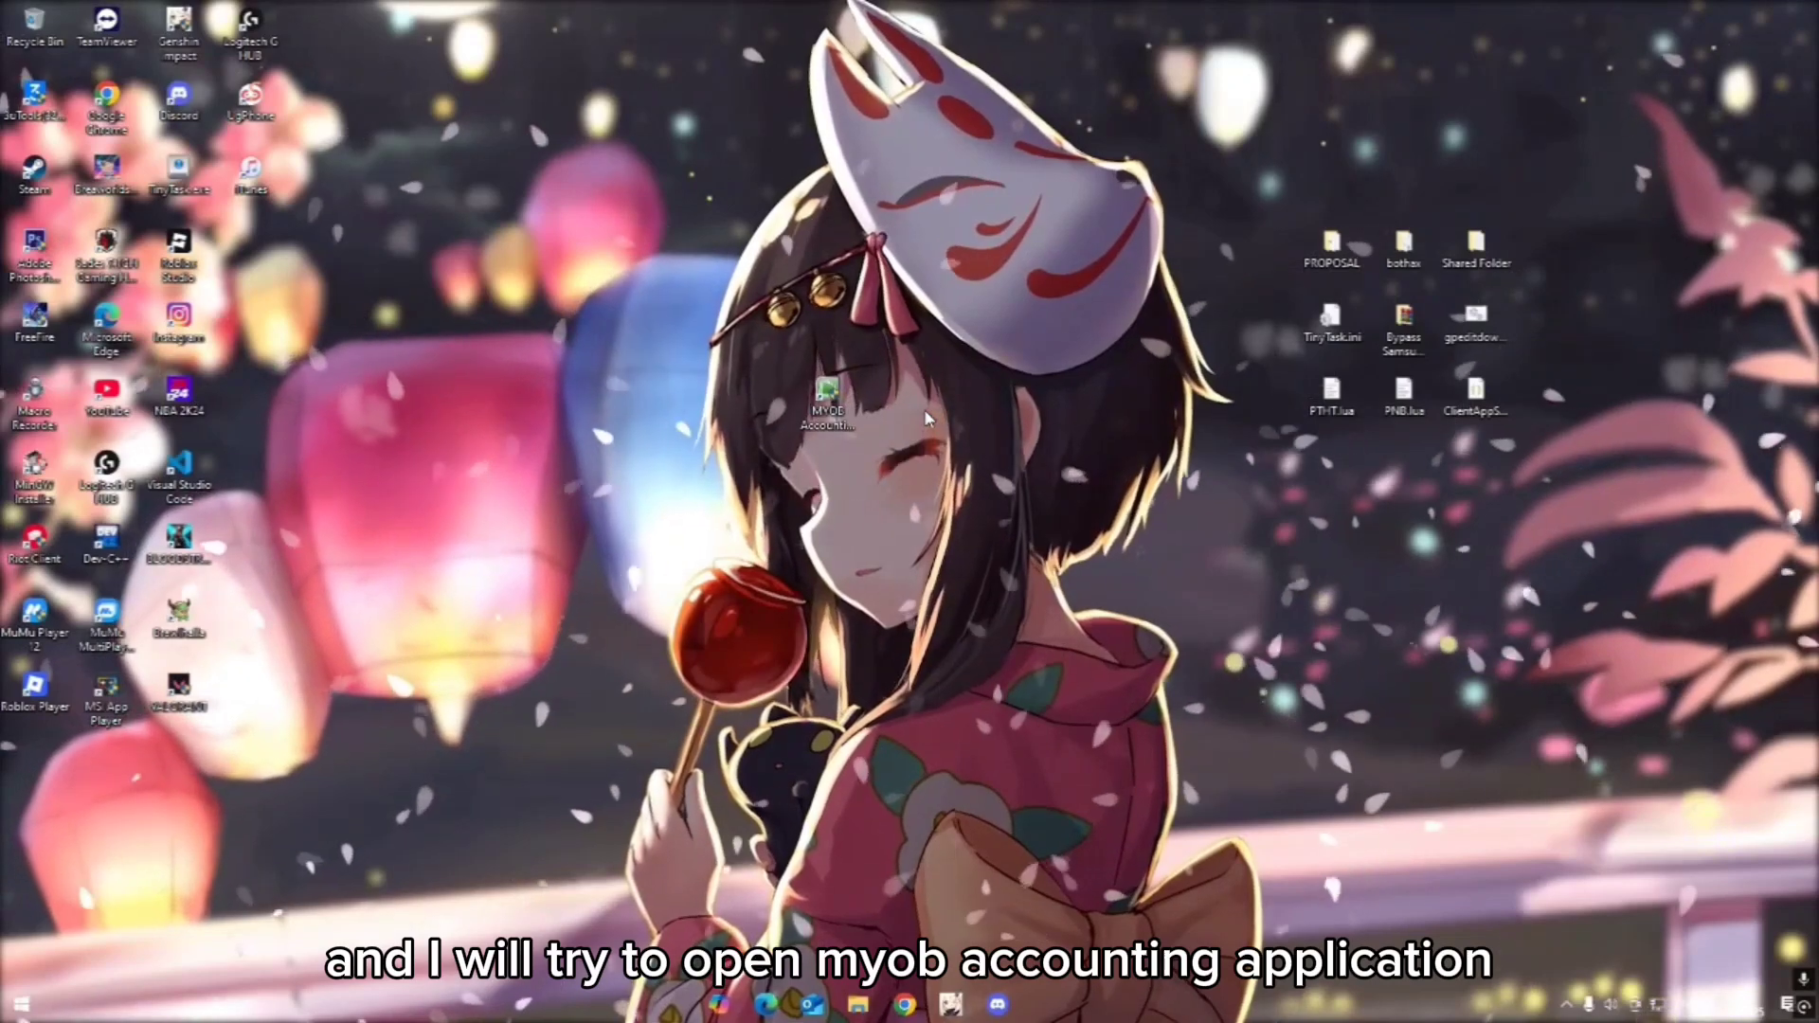
Launch MYOB Accounting from its desktop shortcut, reposition its Welcome window, and exit the program
double_click(841, 395)
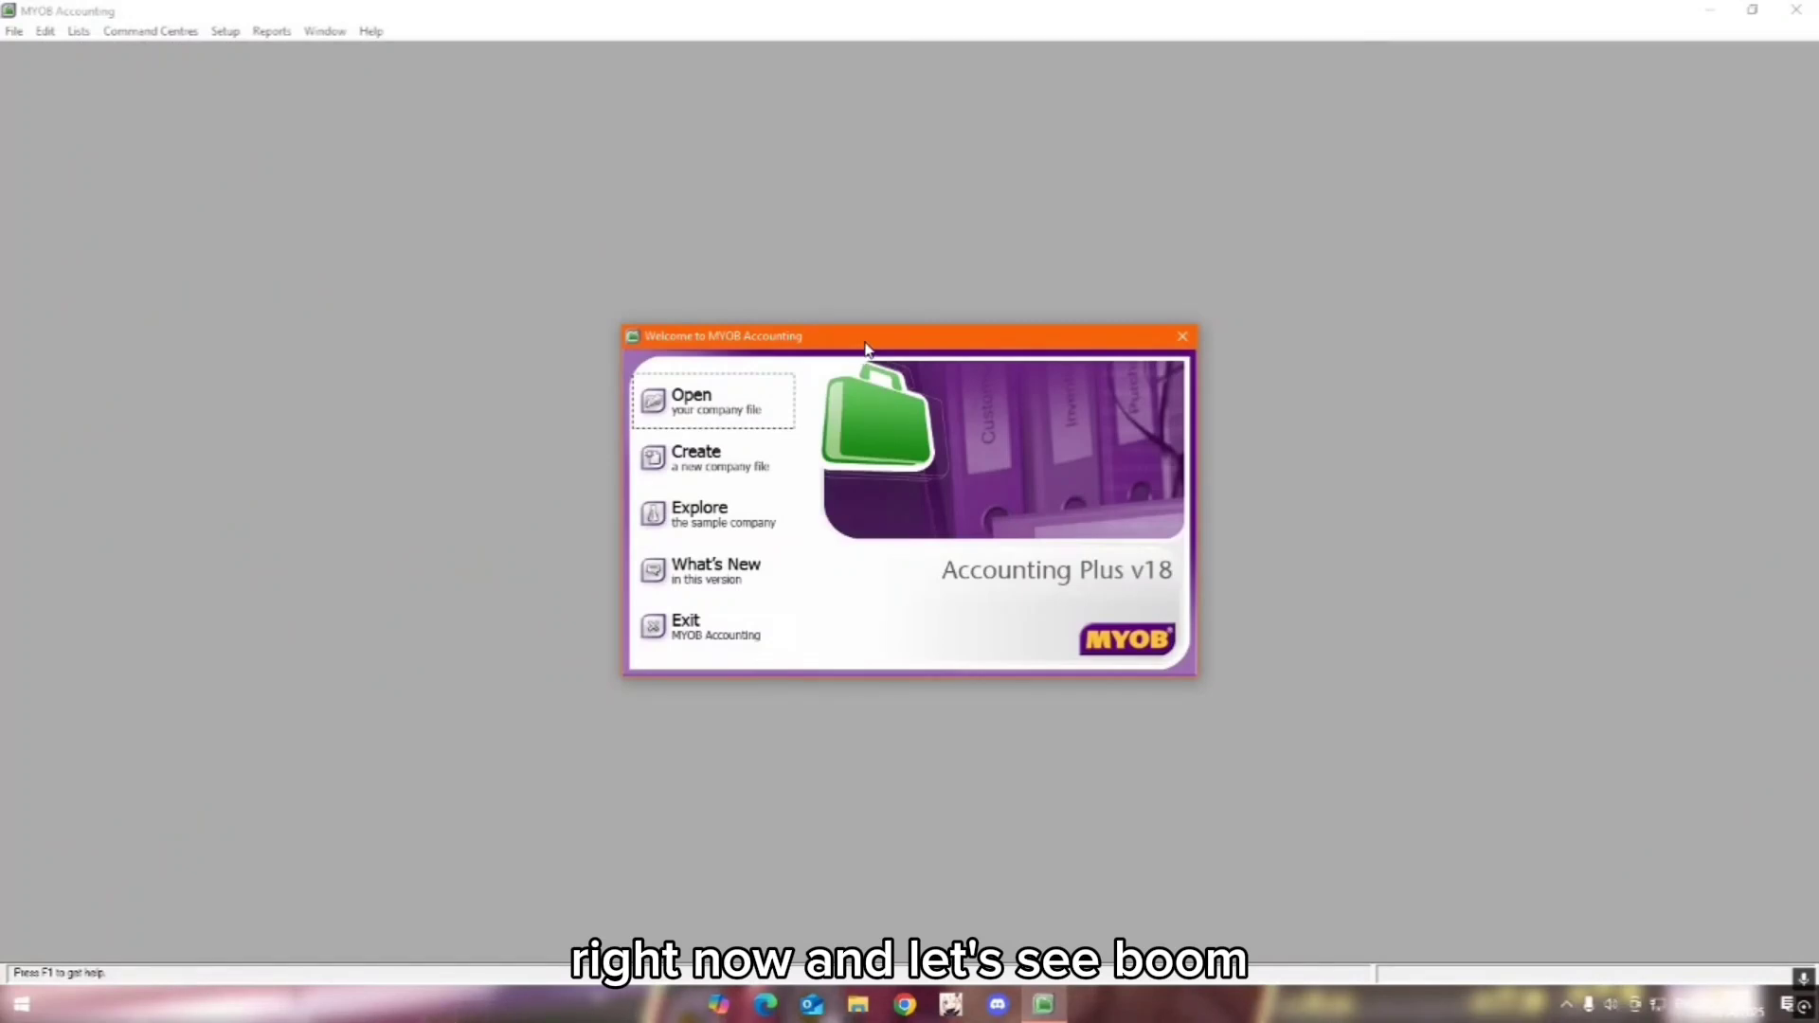
left_click_drag(865, 344, 818, 329)
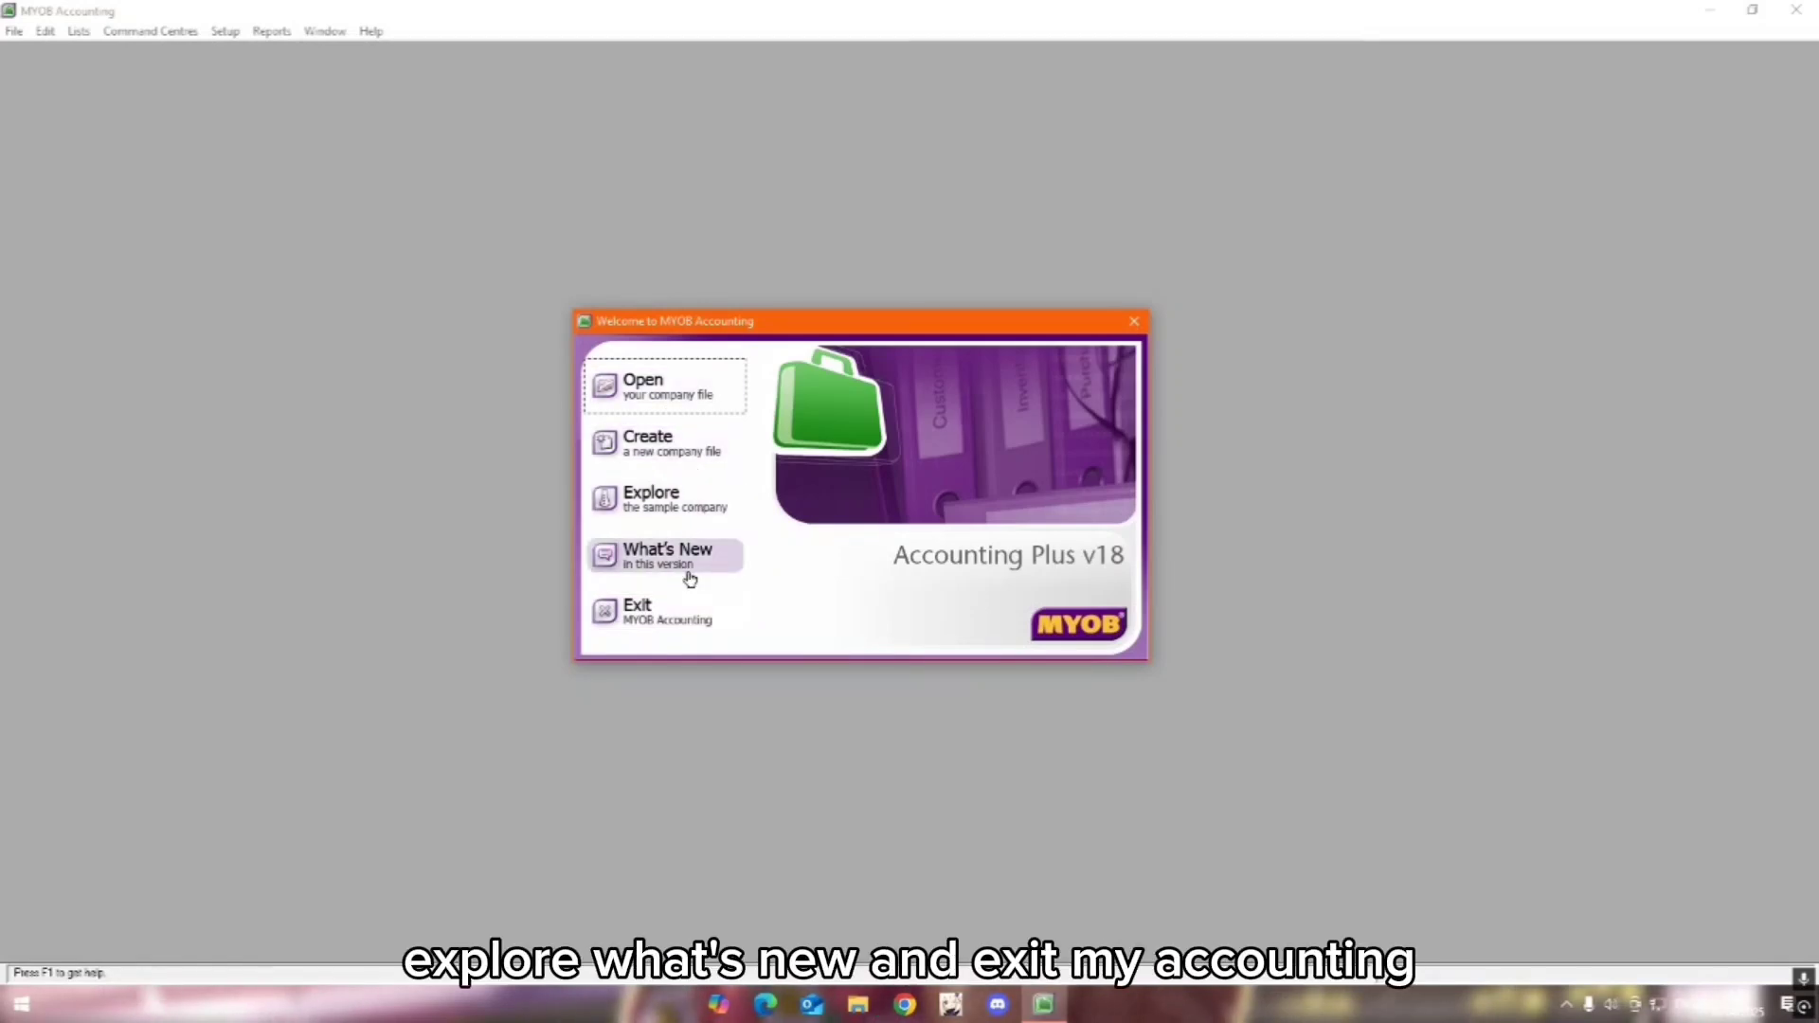
left_click(673, 614)
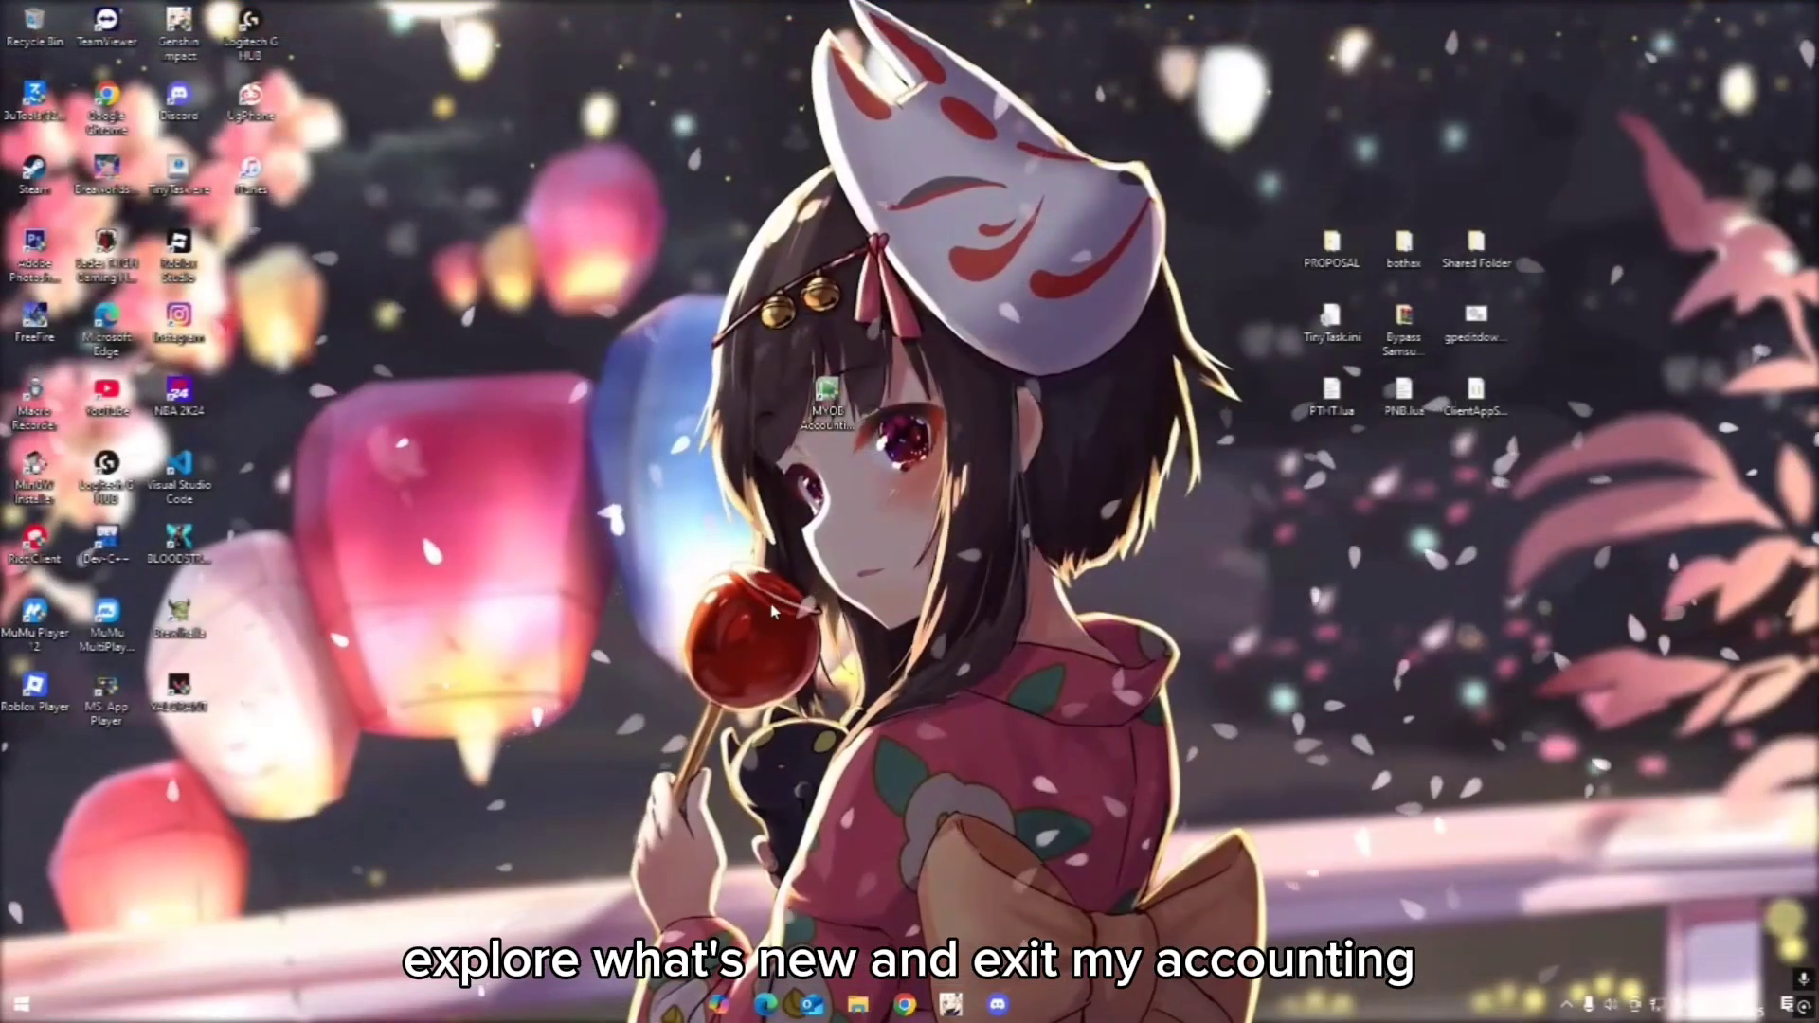